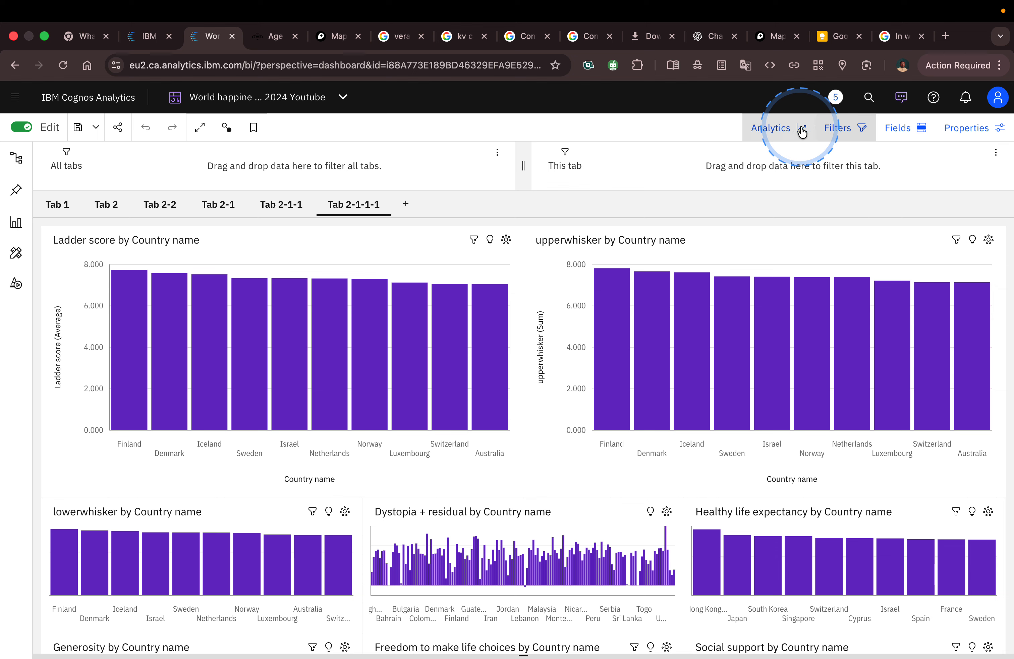
# Open the Assistant and select WHR24_Data_Figure_2.1.xls from My content as its data source
pyautogui.click(906, 98)
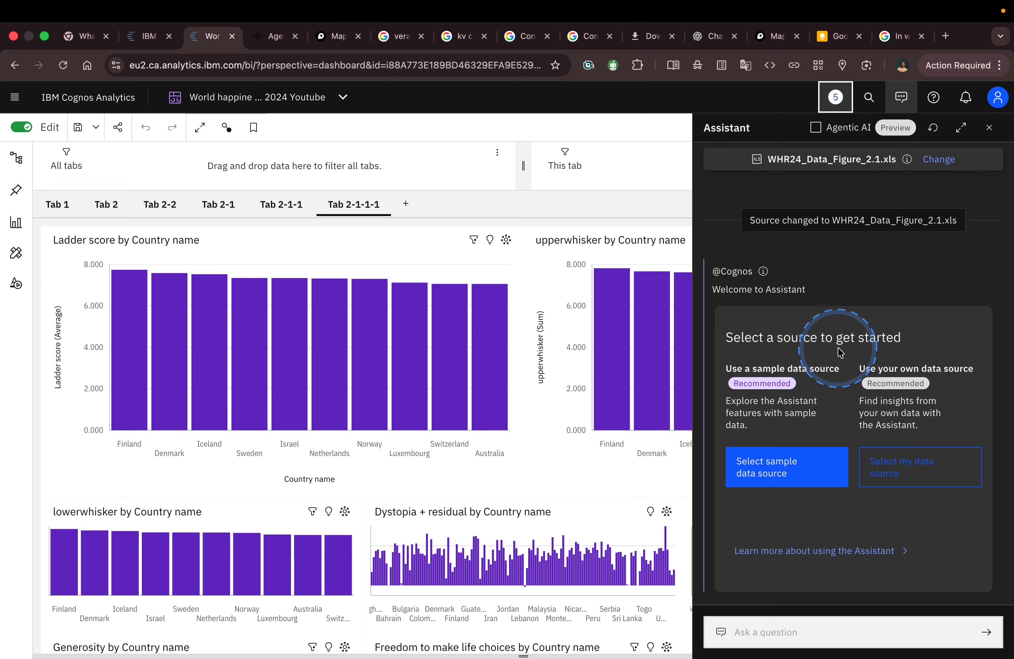
pyautogui.click(896, 463)
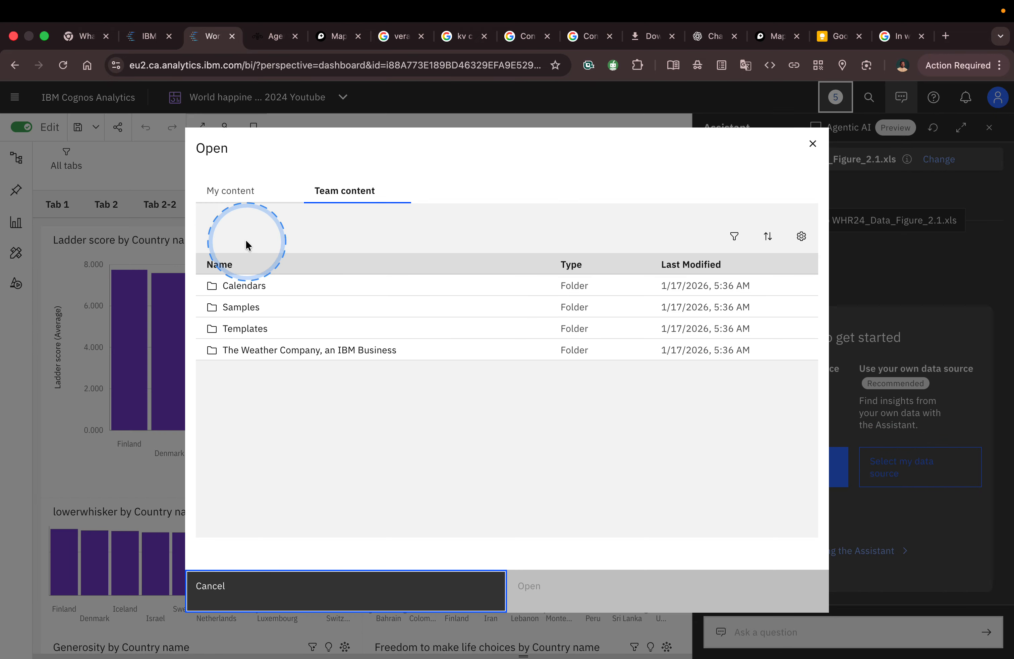
pyautogui.click(243, 195)
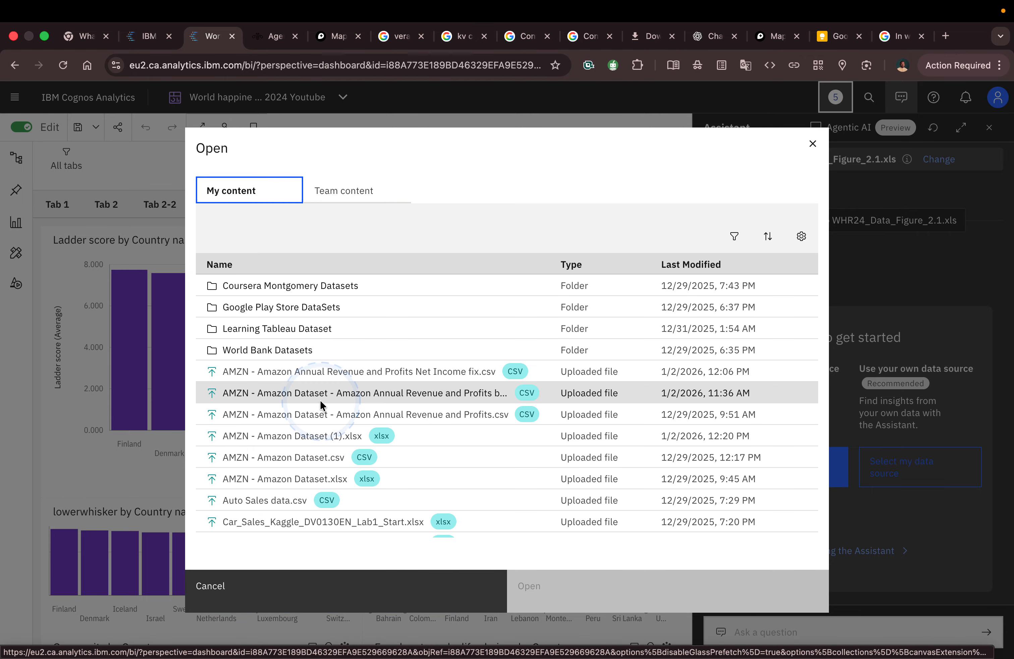
pyautogui.scroll(-10, 320, 398)
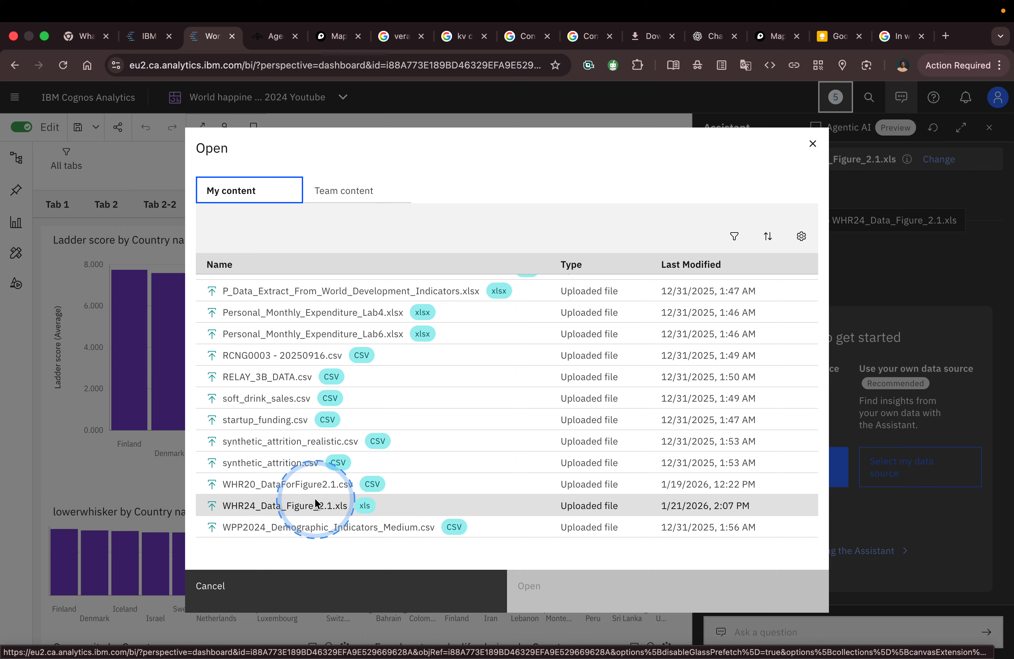
pyautogui.click(289, 506)
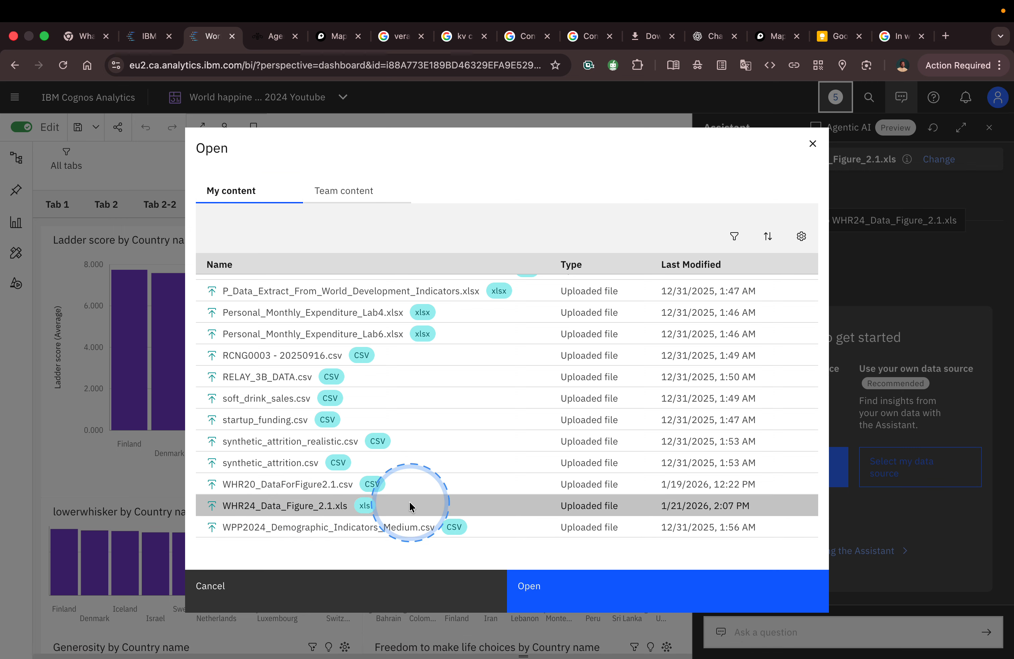
pyautogui.click(671, 582)
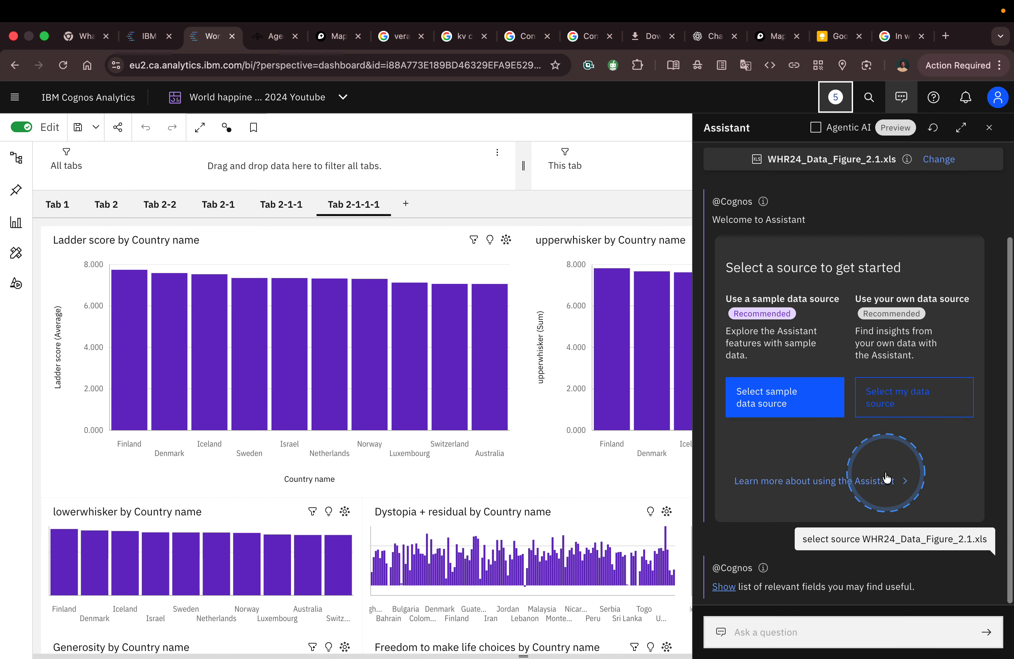
# Show the Assistant's complete list of relevant fields for the selected source and review their concepts
pyautogui.click(725, 586)
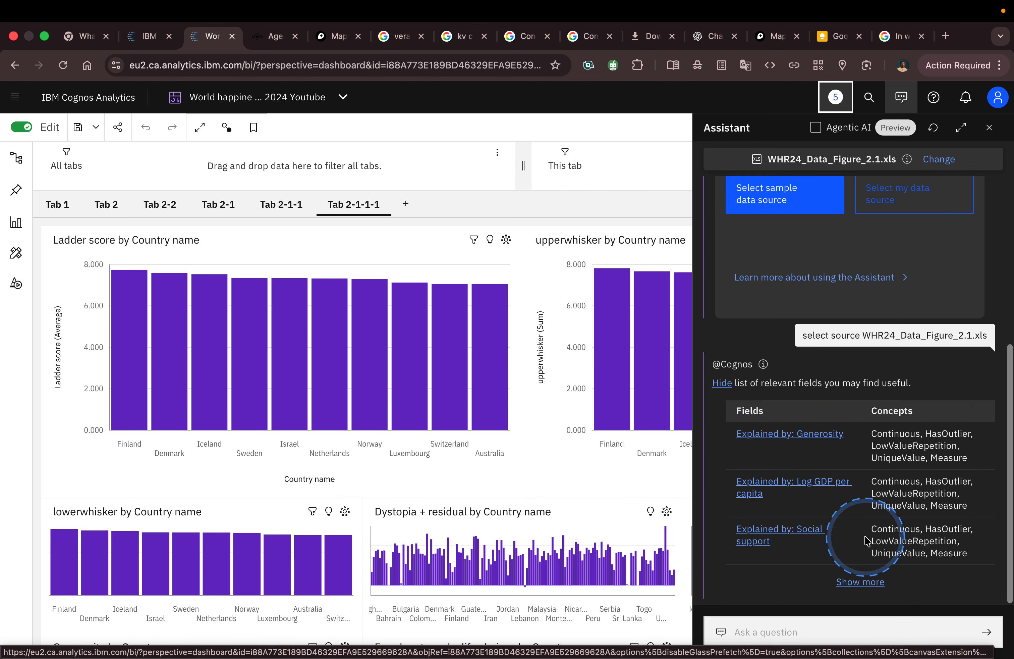
pyautogui.click(861, 581)
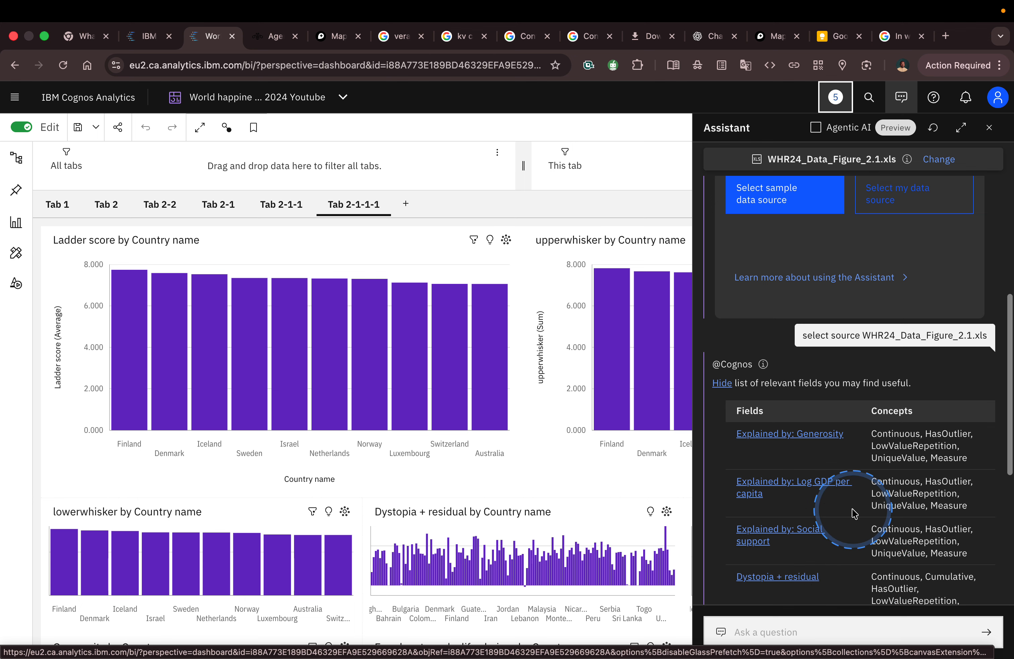
pyautogui.scroll(-7, 854, 513)
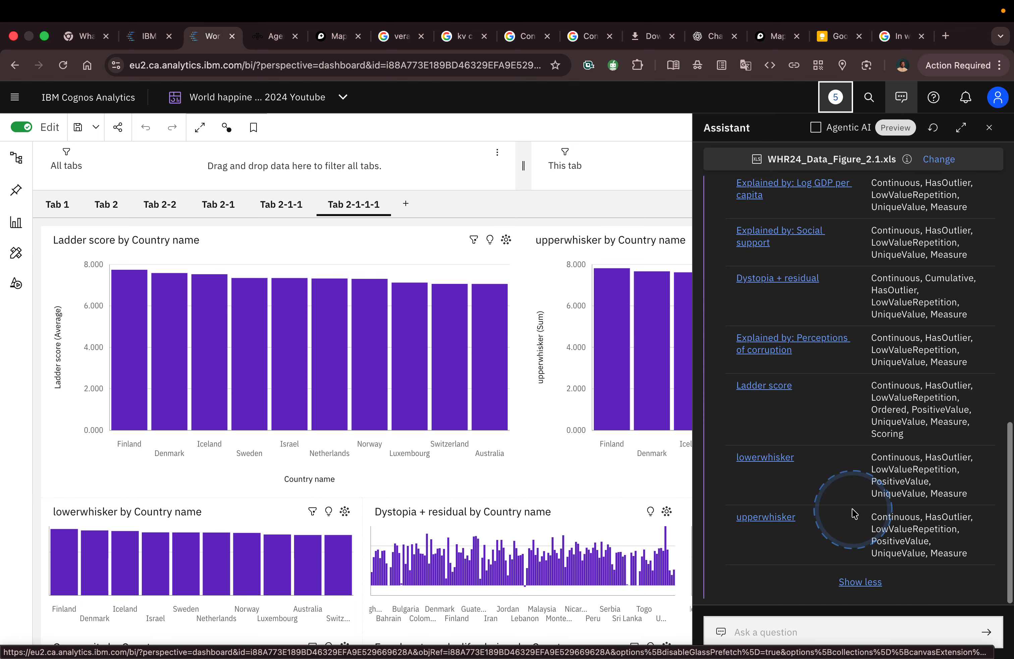
pyautogui.scroll(10, 854, 513)
# Ask the Assistant to "create dashboard from the data", submitting the request twice
pyautogui.click(797, 630)
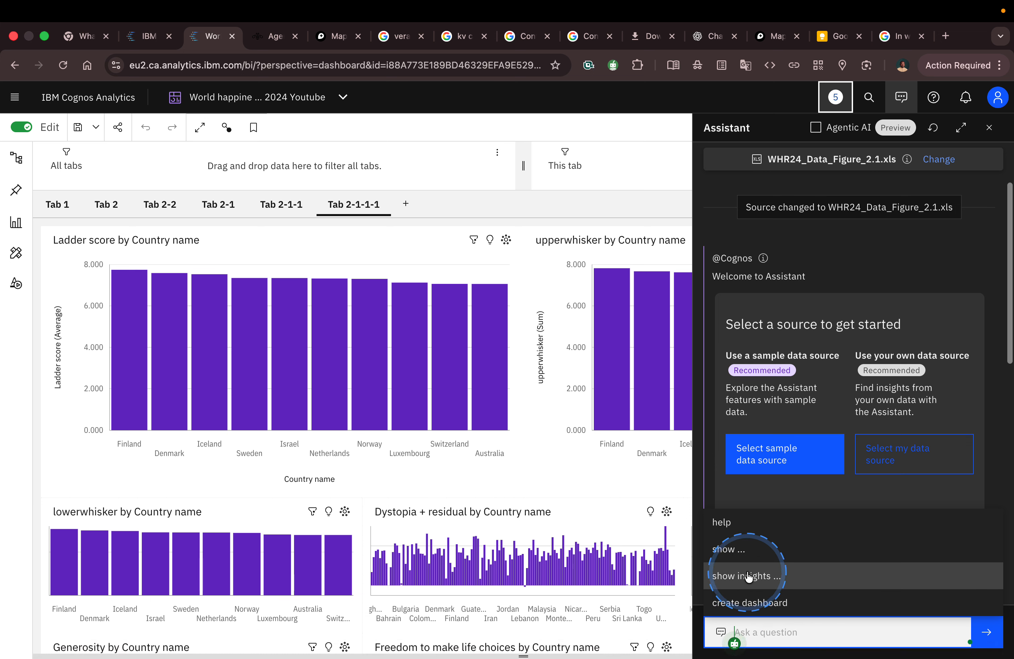
pyautogui.click(772, 603)
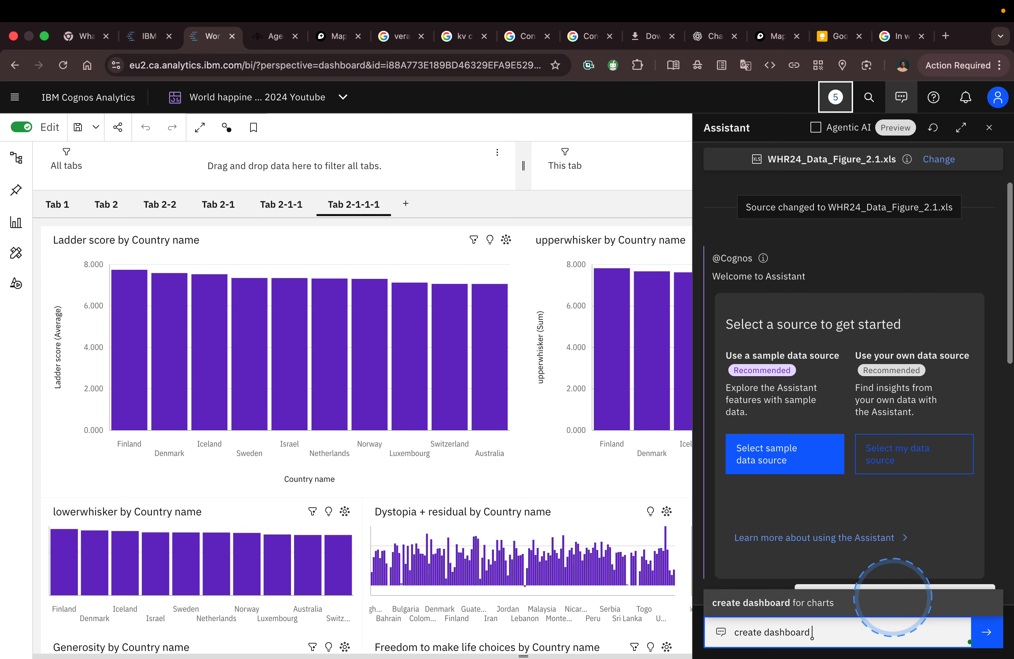
pyautogui.write('from the data')
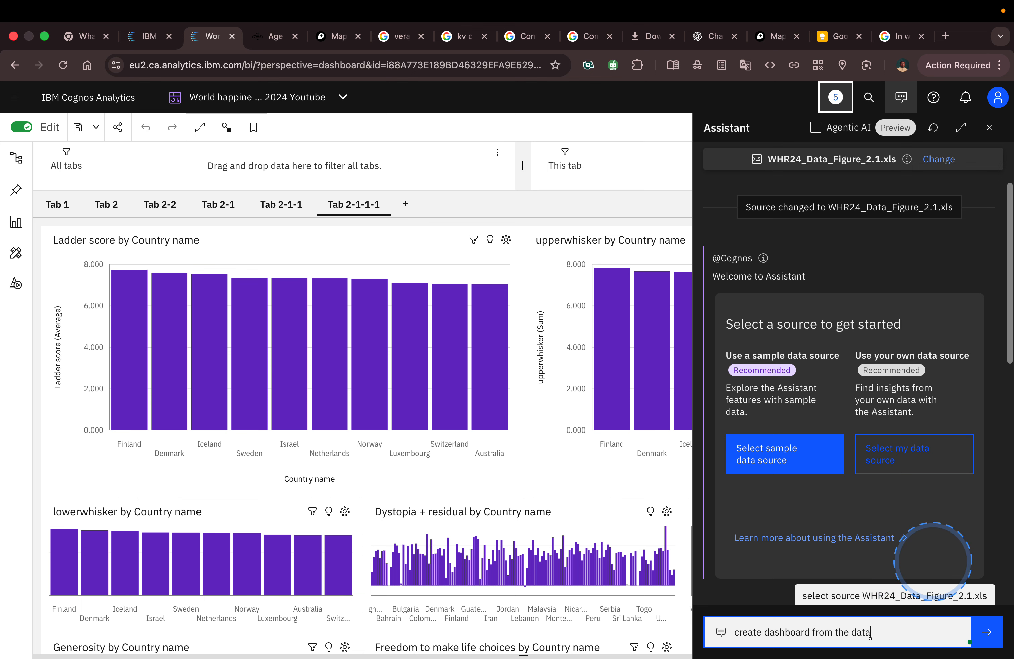
pyautogui.press('Return')
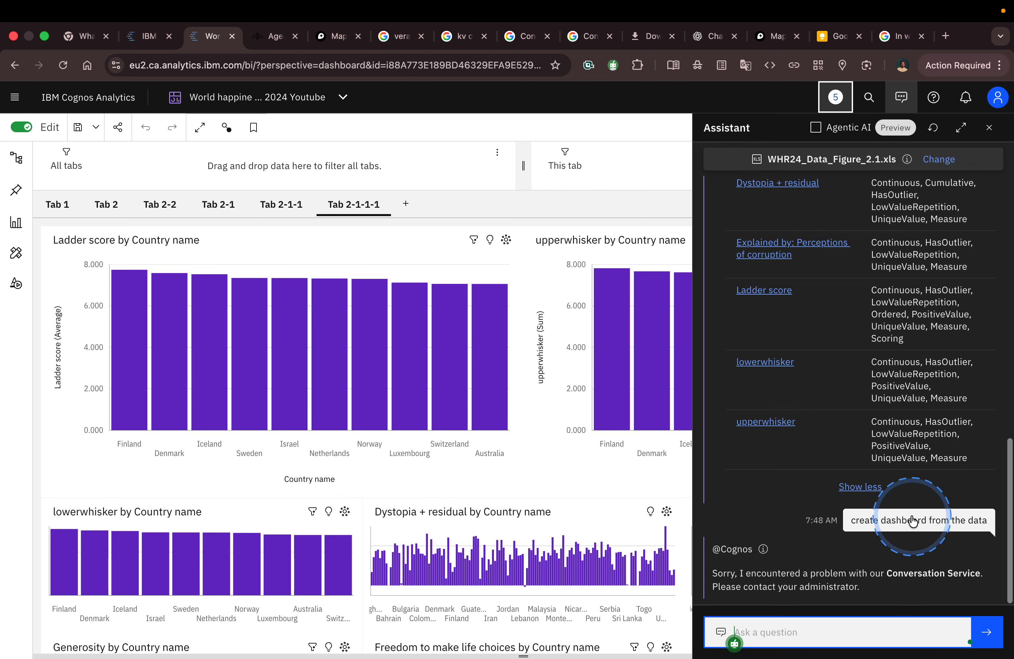
pyautogui.click(986, 631)
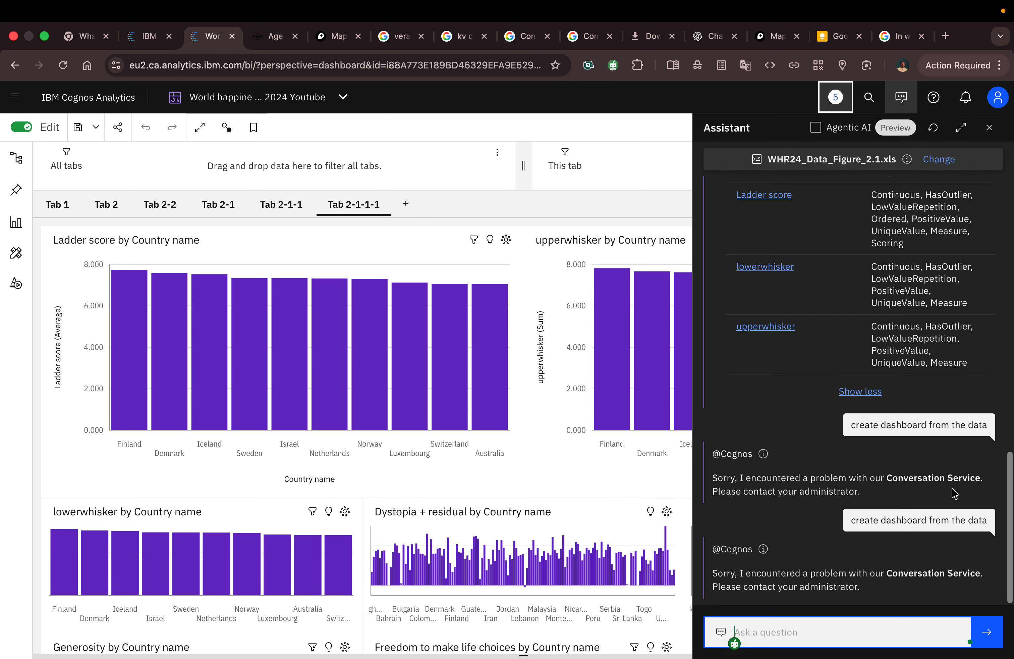
# Review the Assistant conversation, including the relevant fields list and the replies to the dashboard requests
pyautogui.scroll(12, 916, 465)
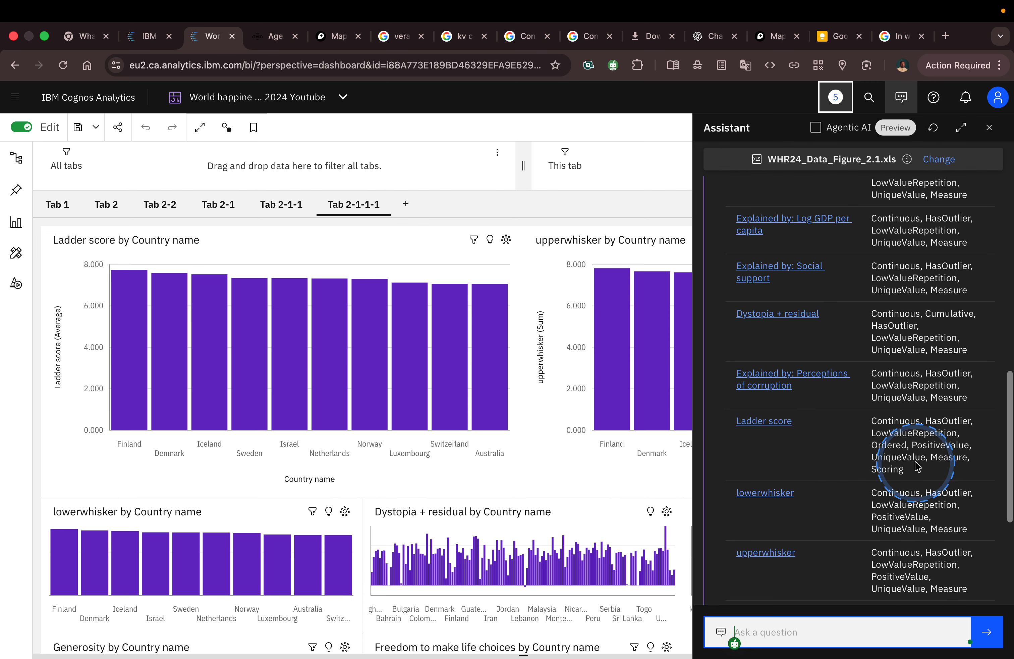
pyautogui.scroll(5, 917, 464)
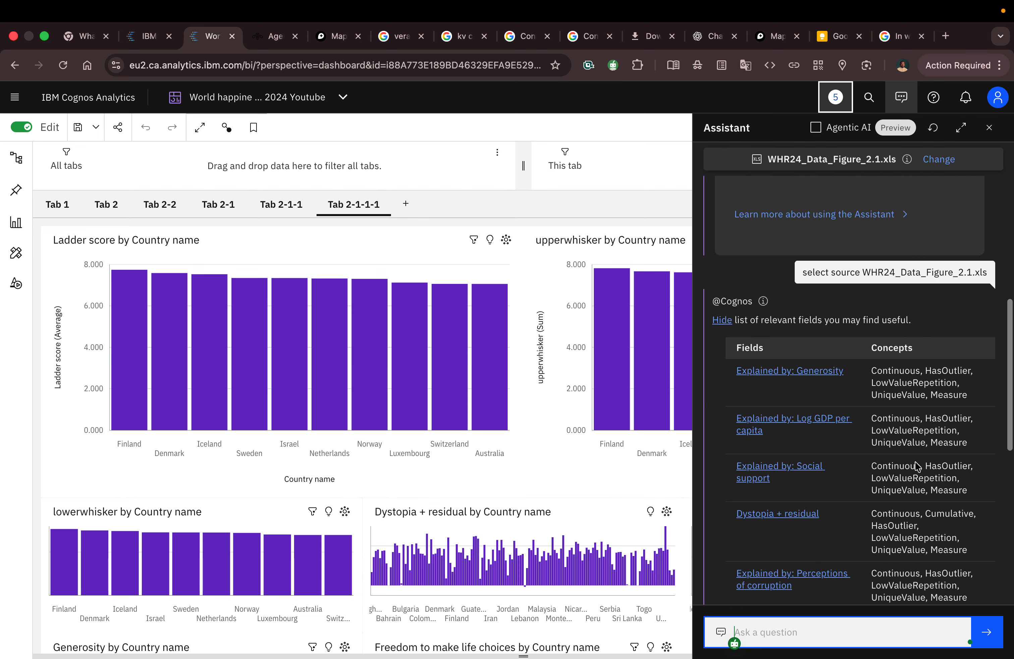
pyautogui.scroll(5, 908, 404)
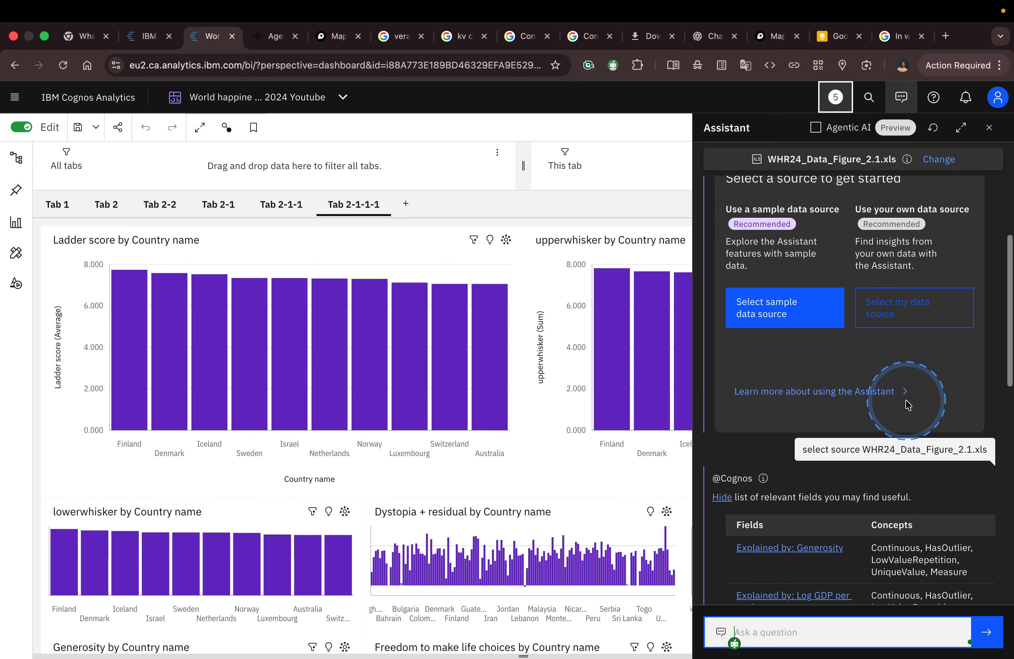
pyautogui.scroll(-11, 908, 404)
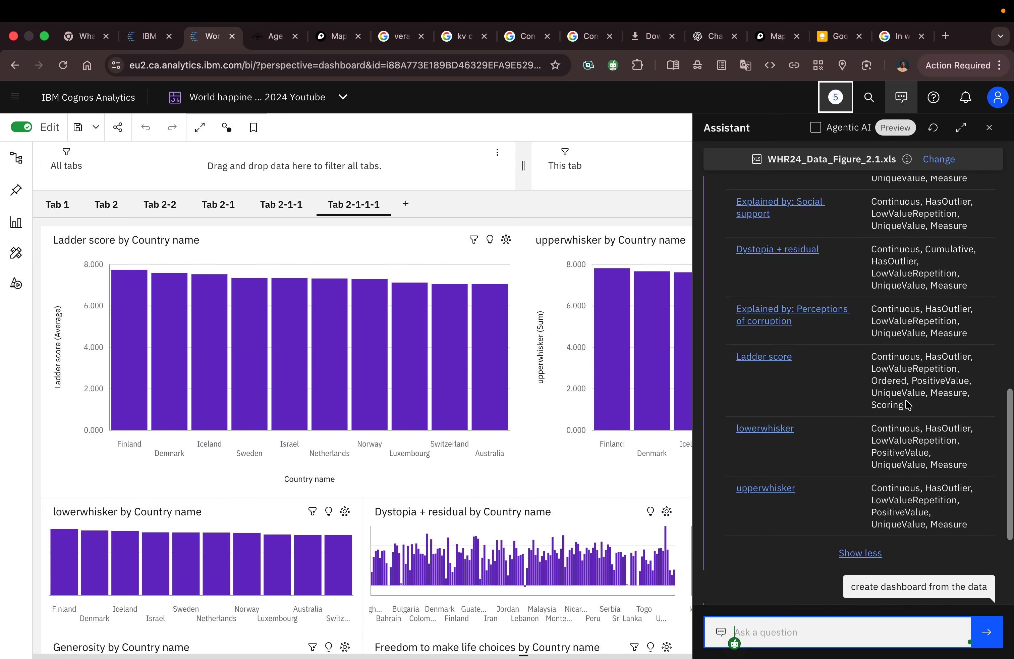
pyautogui.scroll(5, 908, 404)
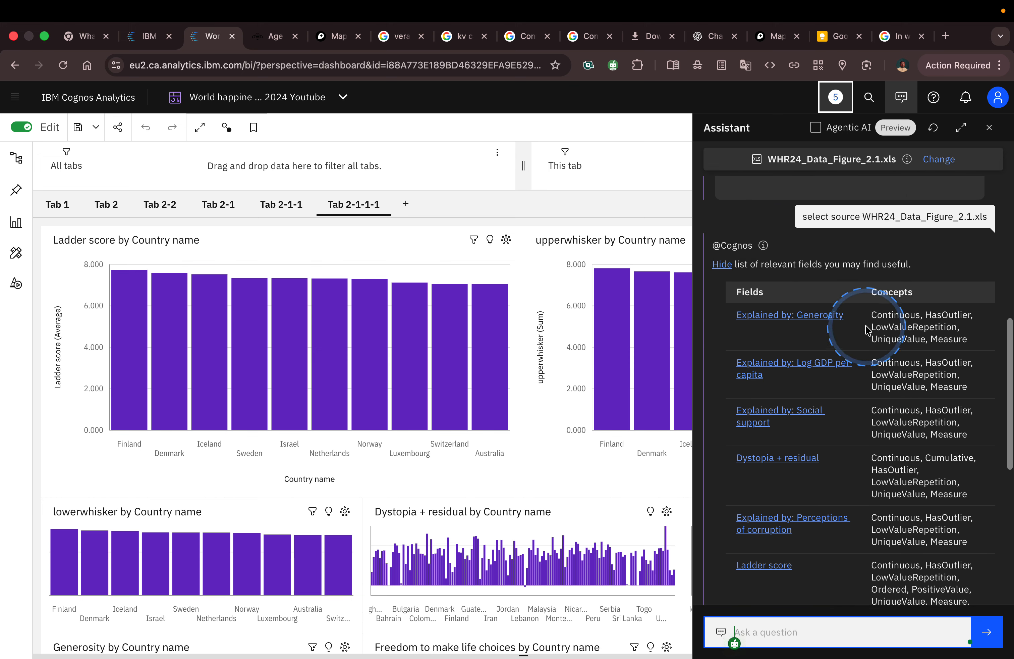
pyautogui.scroll(-9, 867, 331)
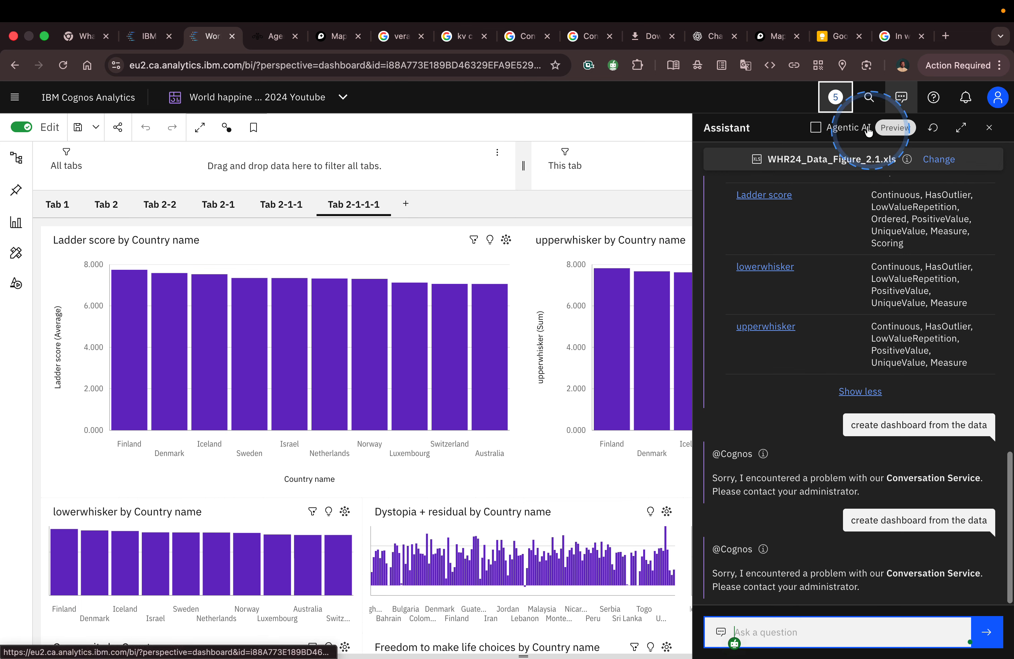
# Enable Agentic AI in the Assistant and request "create a report from my dashboard and the dataset"
pyautogui.click(816, 128)
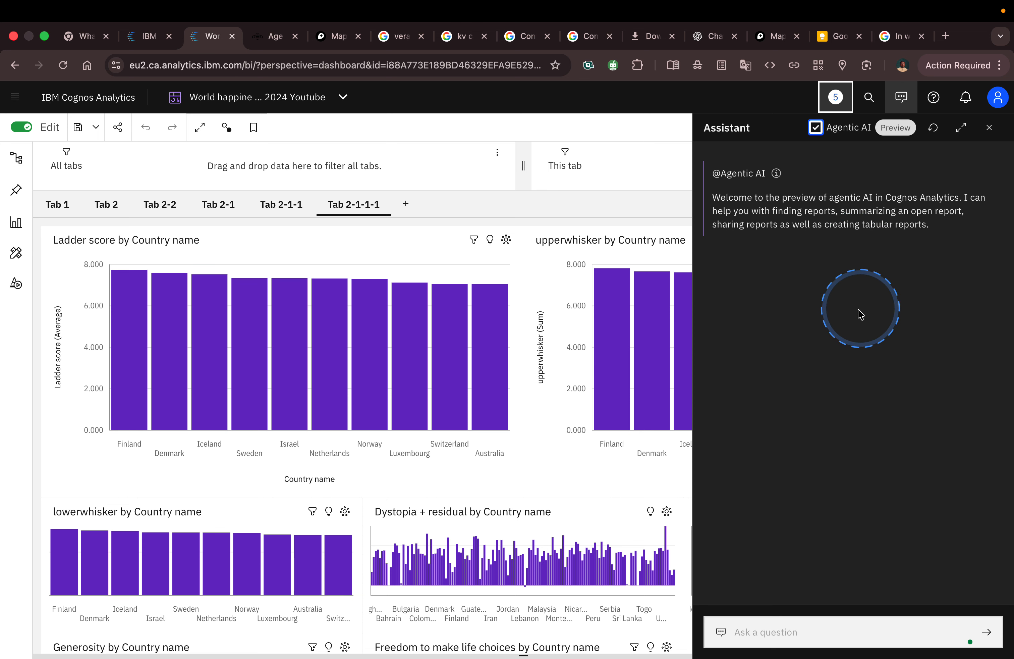
pyautogui.click(818, 633)
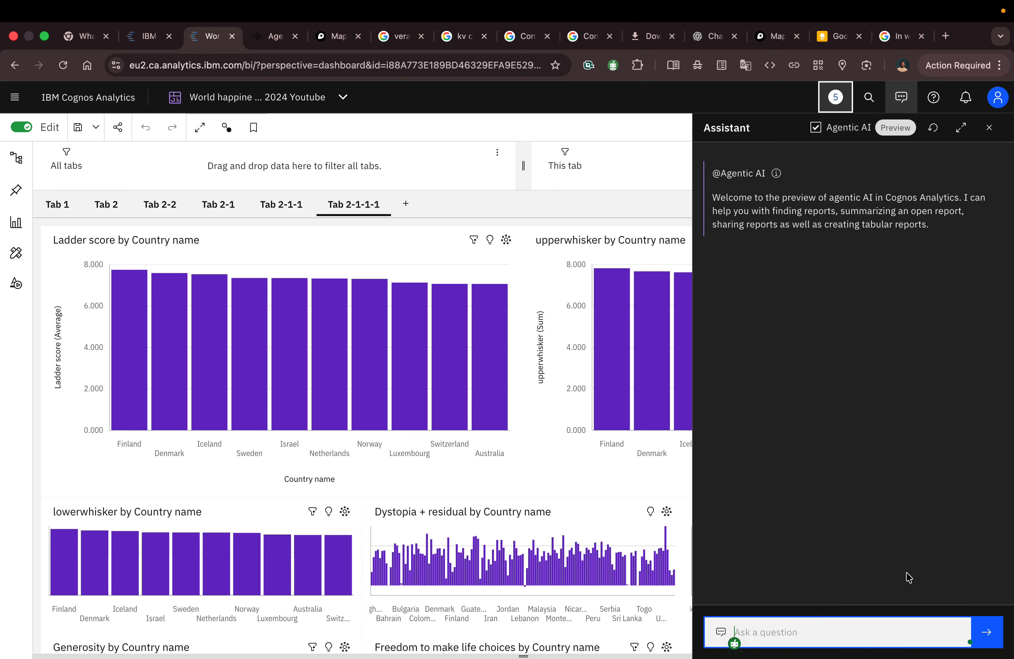
pyautogui.write('c')
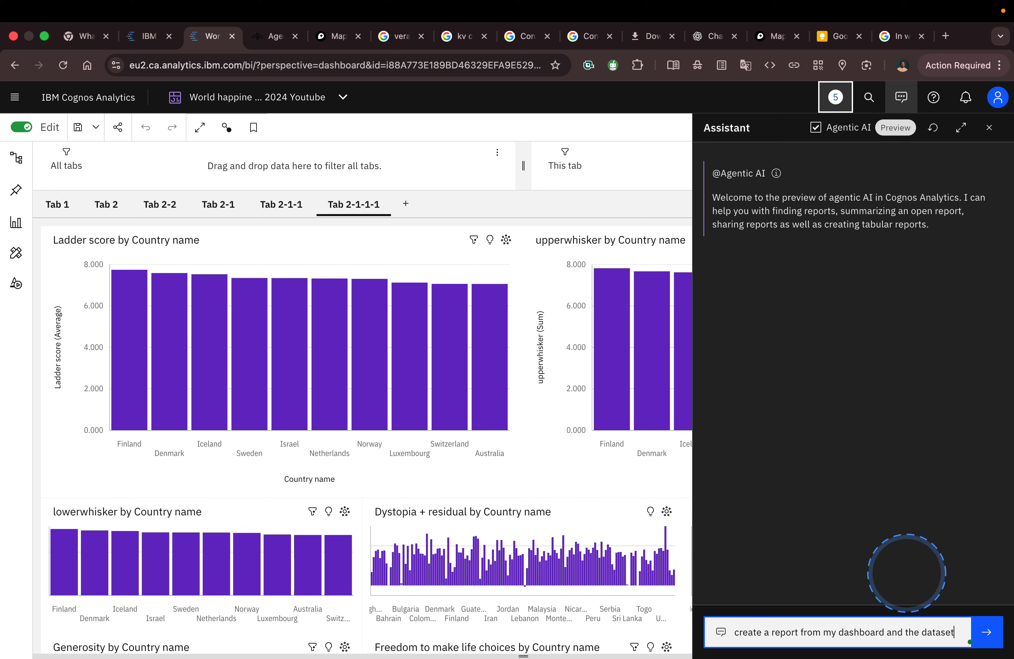
pyautogui.press('Return')
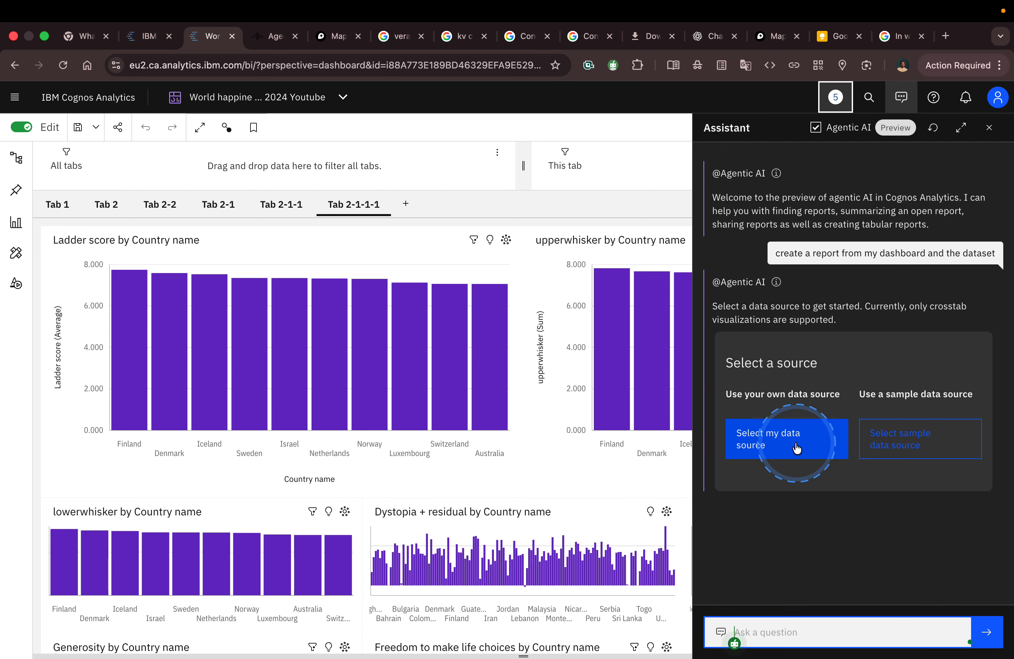
# Browse My content and Team content for a data source for the requested report, leaving the selection without choosing one
pyautogui.click(786, 438)
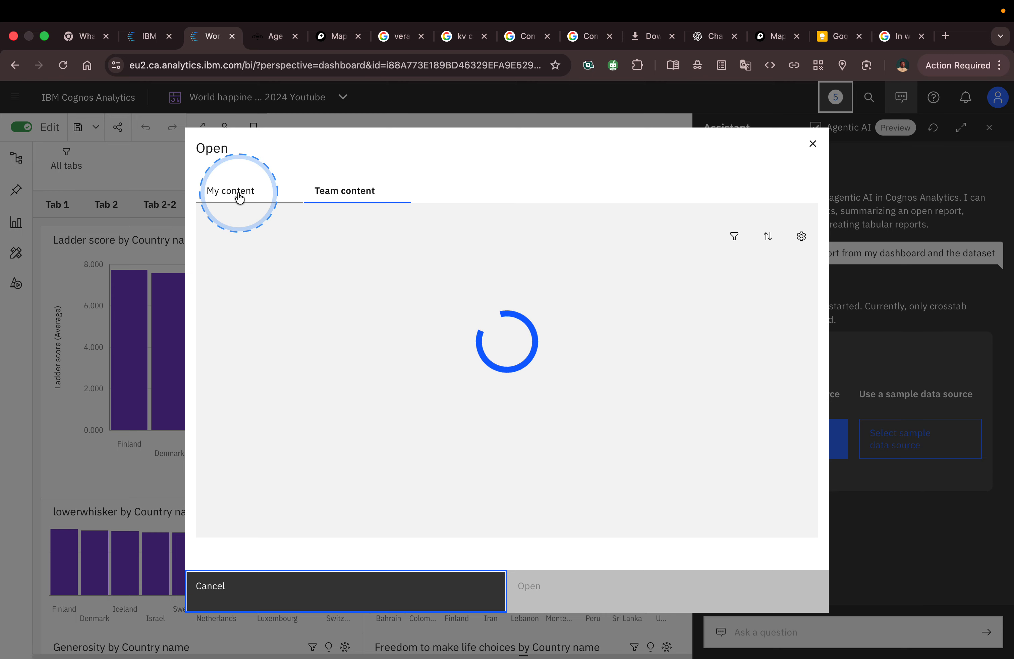
pyautogui.click(241, 193)
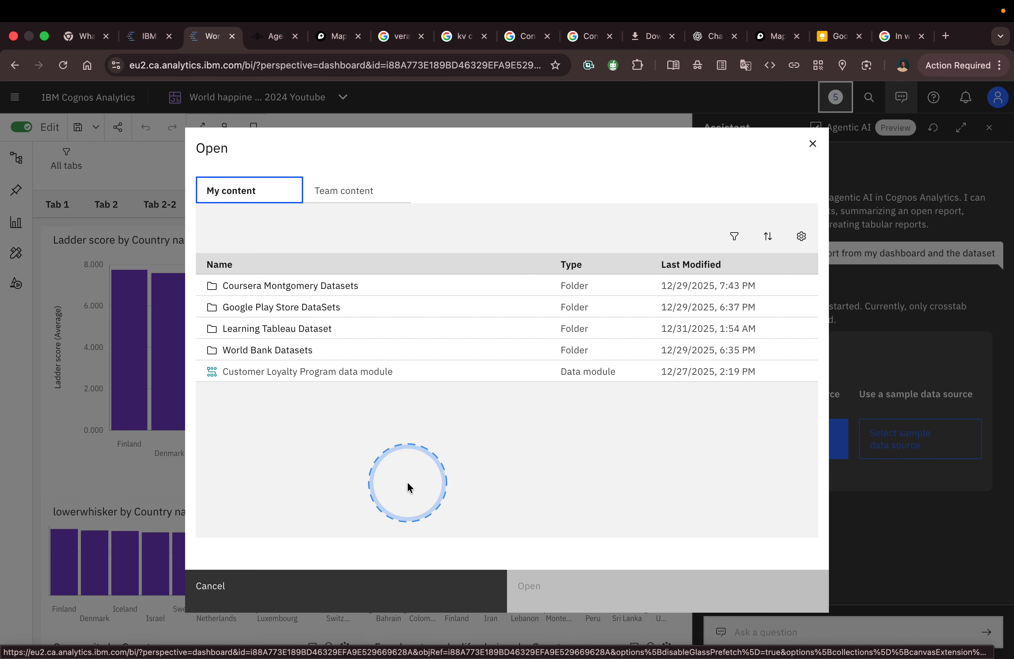
pyautogui.click(337, 189)
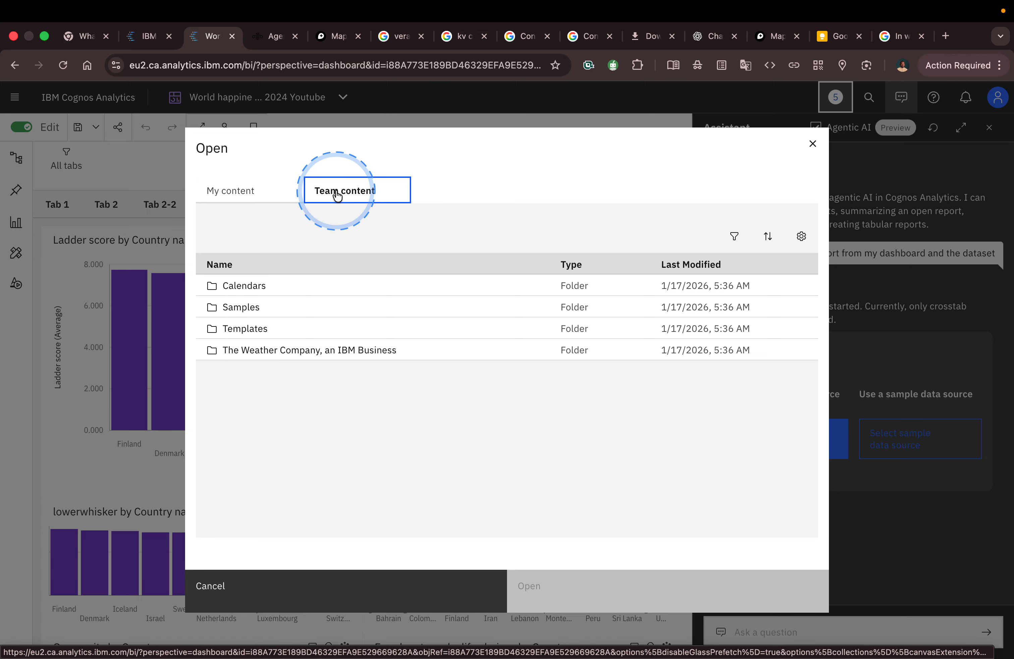
pyautogui.click(256, 194)
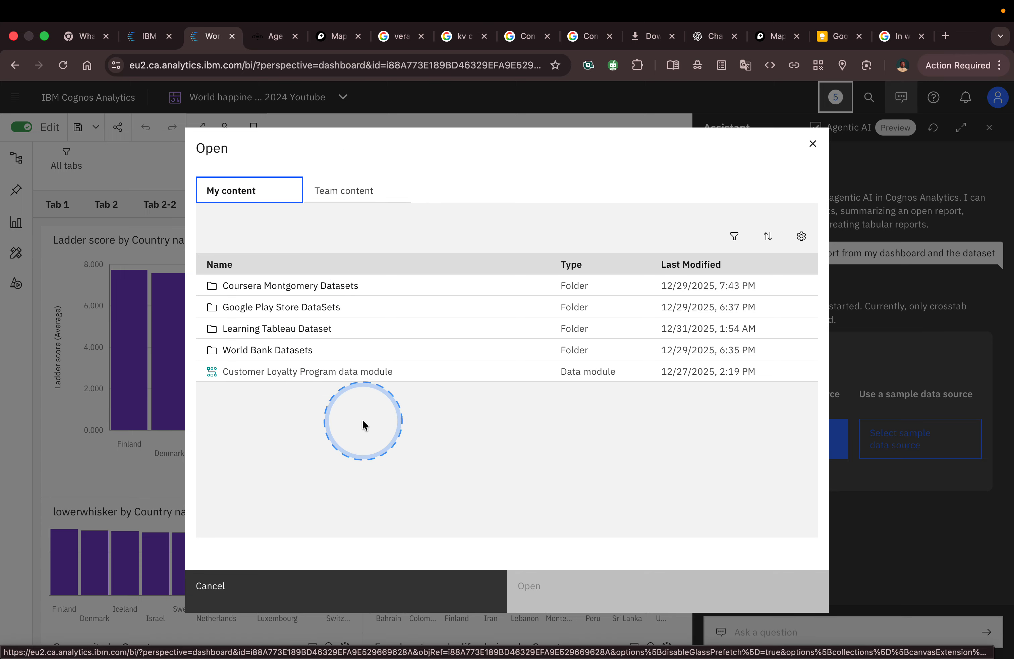
pyautogui.click(813, 144)
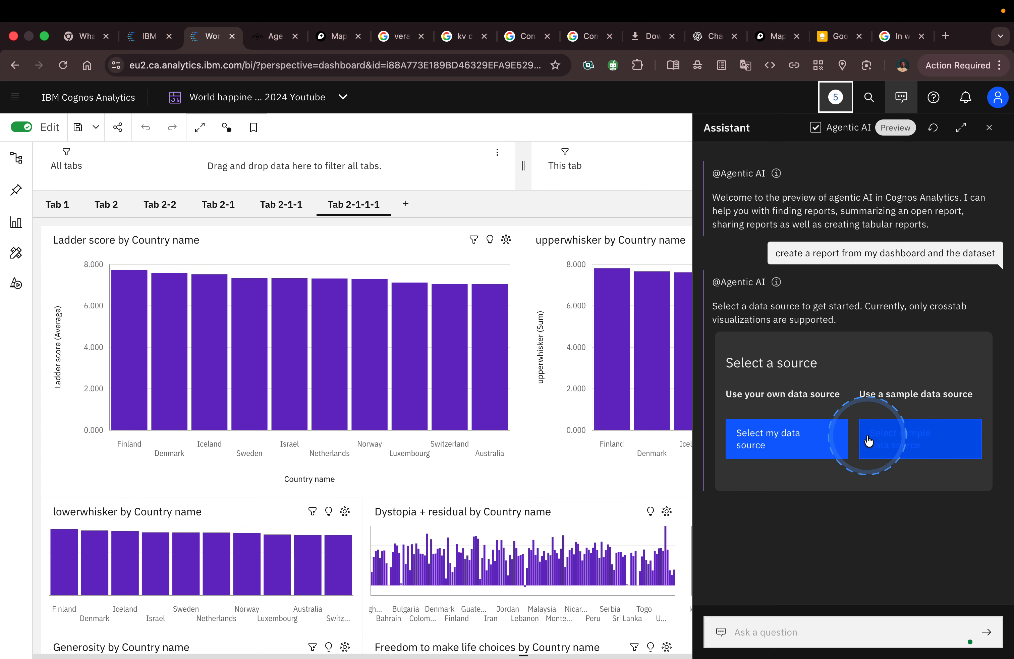
pyautogui.click(816, 441)
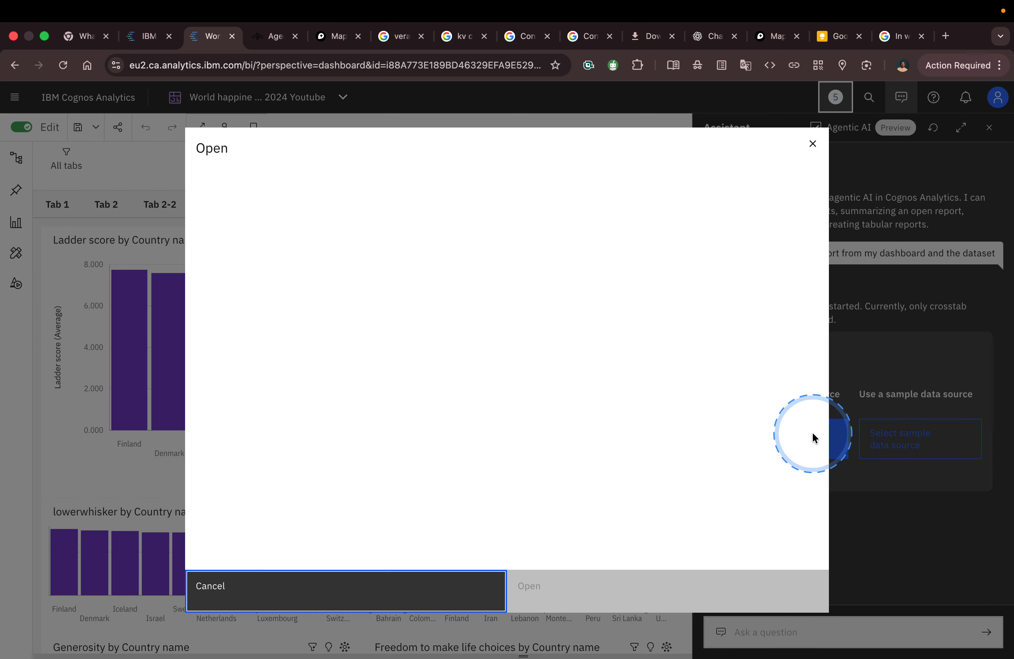
pyautogui.click(253, 197)
pyautogui.click(244, 196)
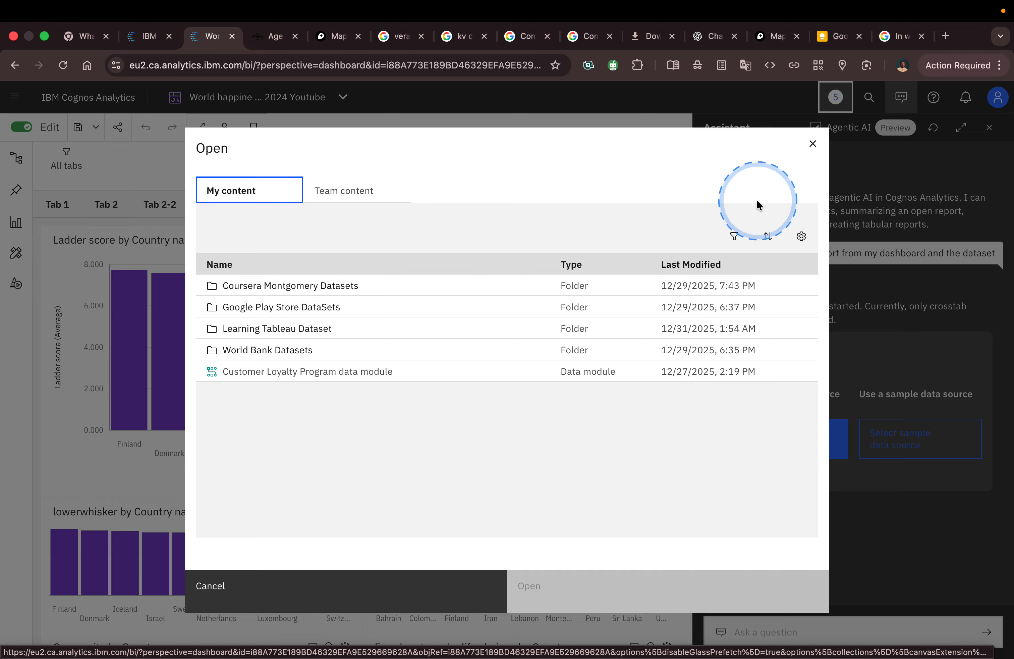
pyautogui.click(813, 145)
# Turn off Agentic AI and submit the suggested "create dashboard" request to the Assistant
pyautogui.click(815, 127)
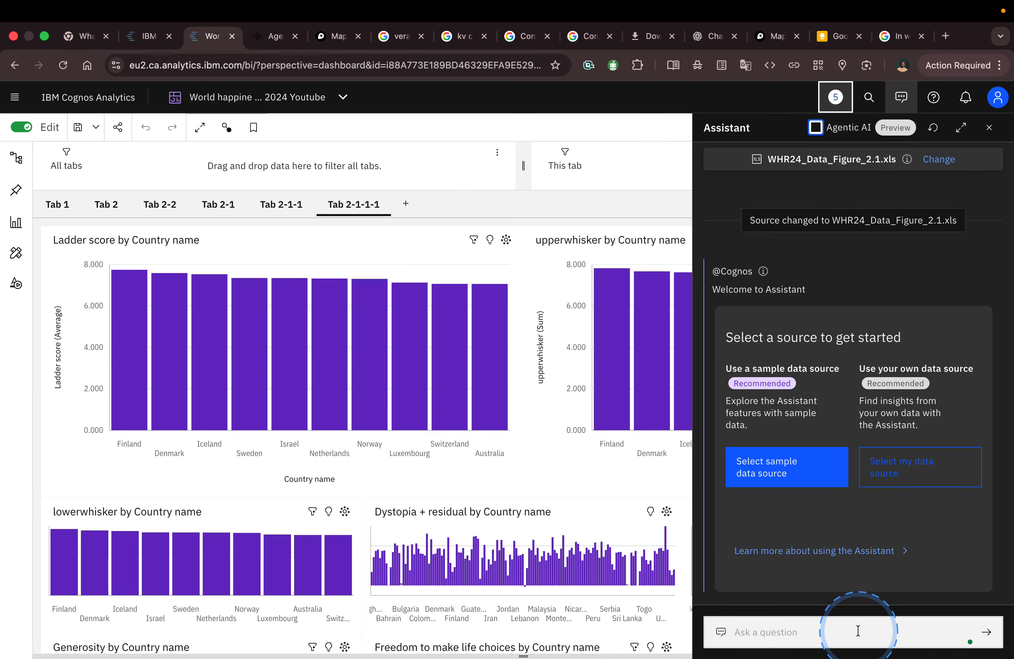
pyautogui.click(849, 623)
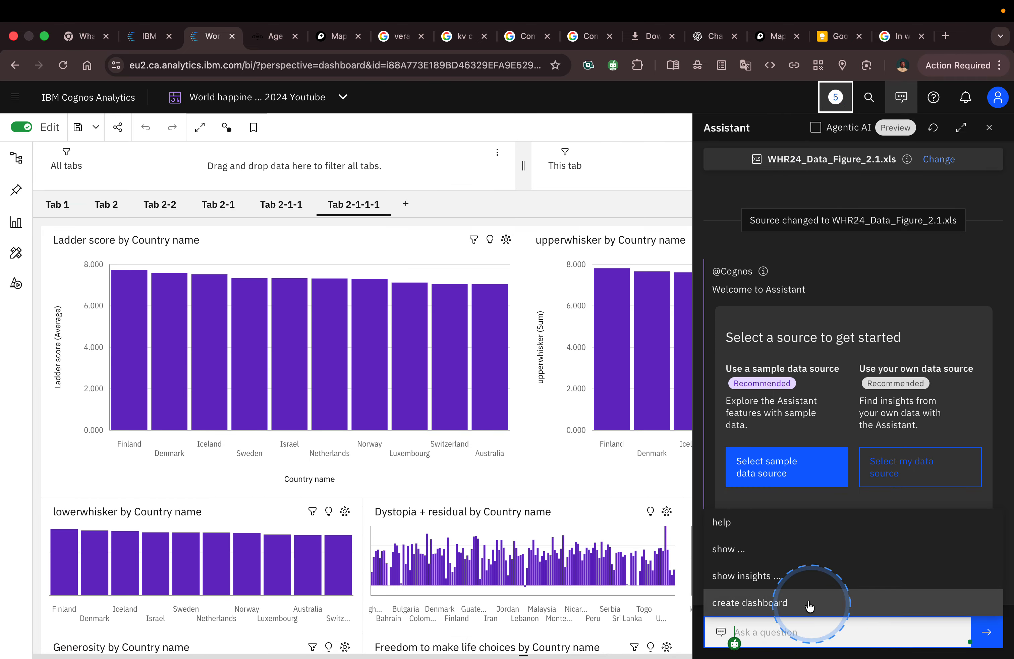
pyautogui.click(746, 600)
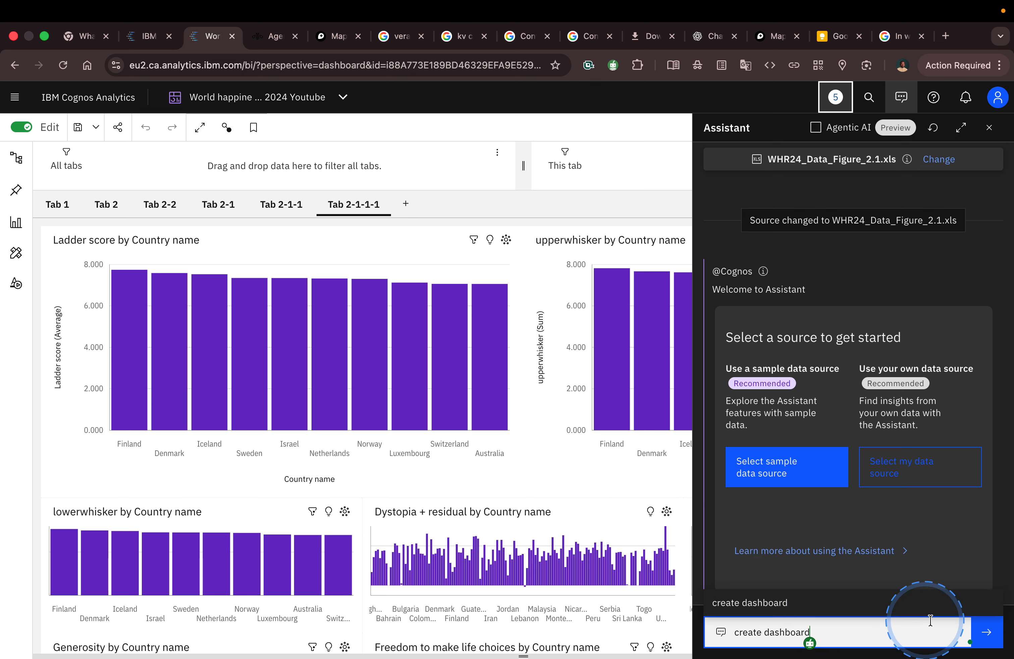
pyautogui.click(980, 631)
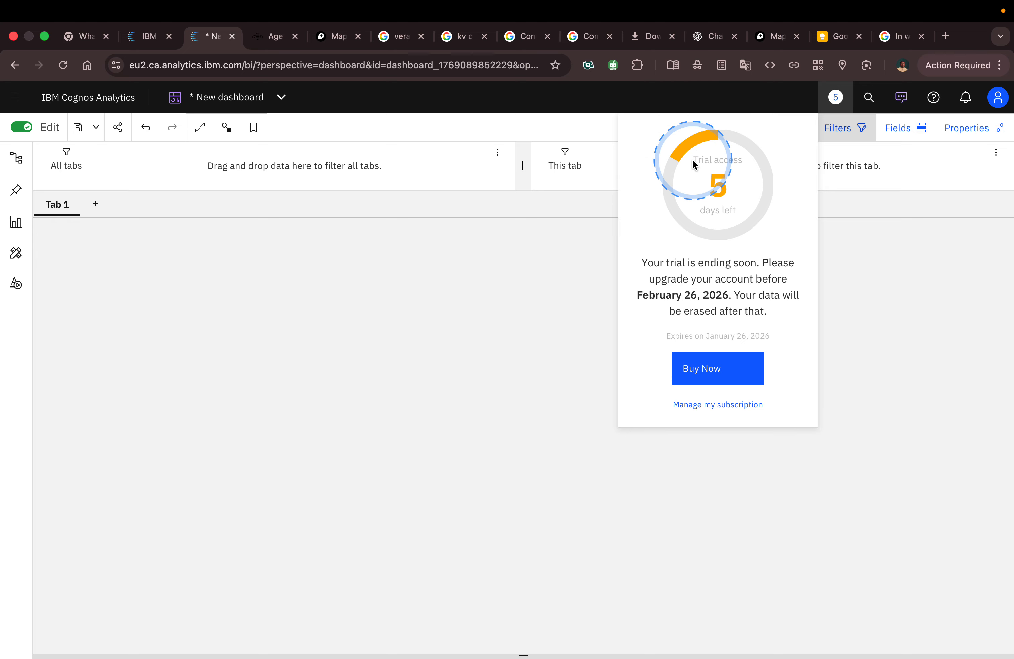
# Close the trial notice and switch to the open World happiness 2024 Youtube dashboard
pyautogui.click(834, 102)
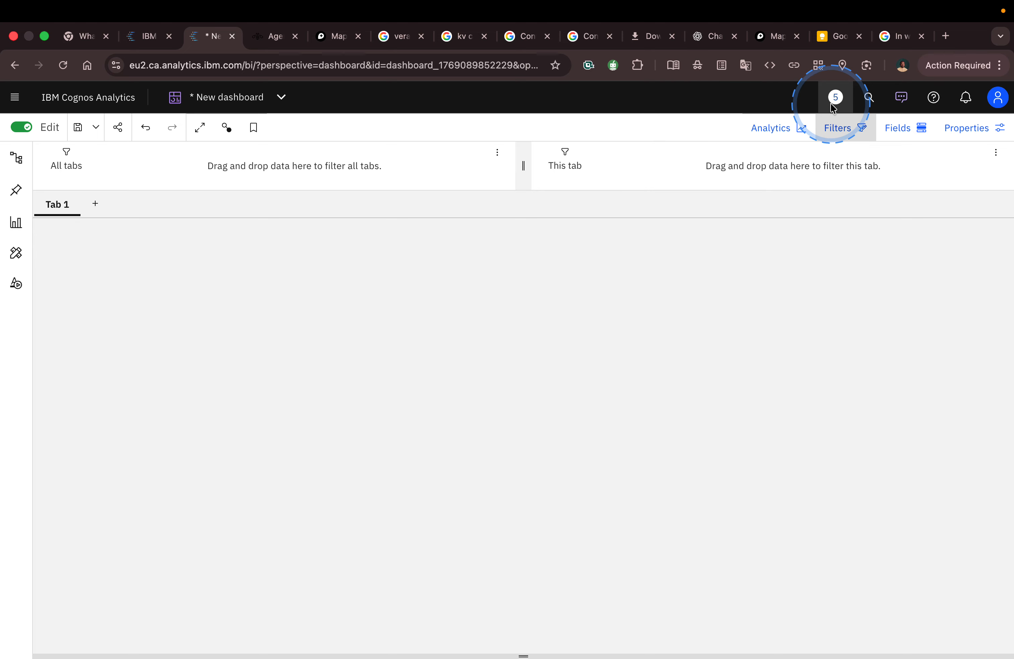
pyautogui.click(260, 98)
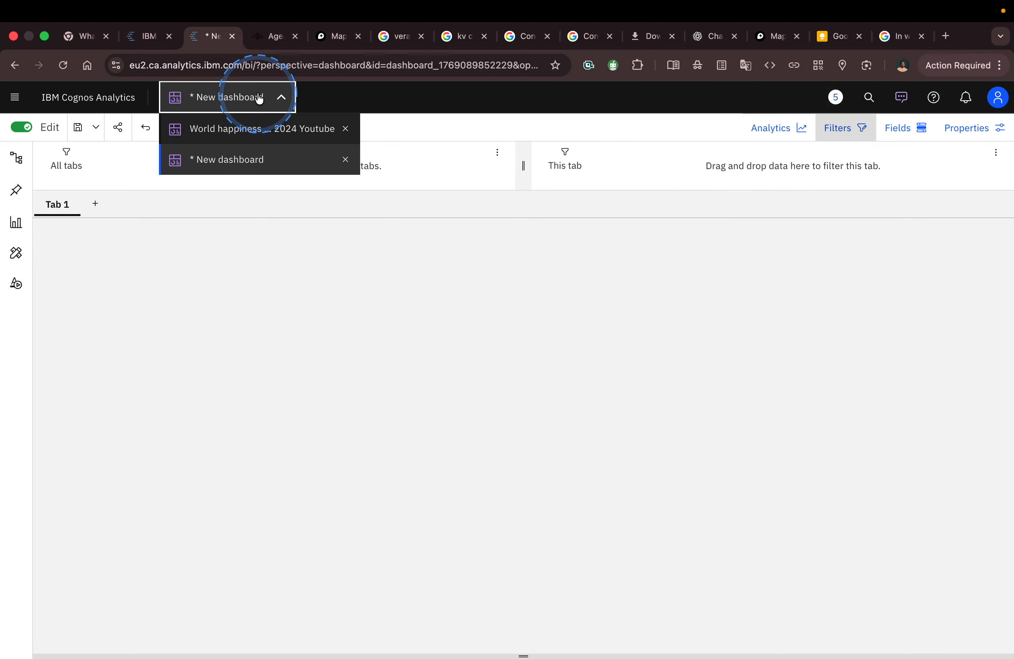
pyautogui.click(255, 129)
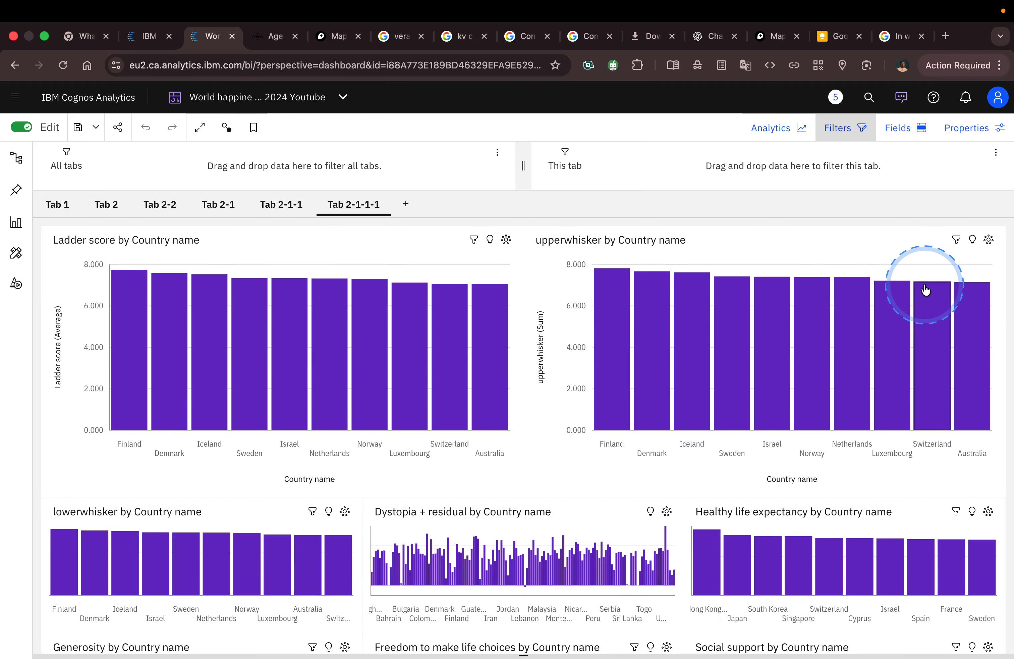
# Submit "show insights Explained by: Healthy life expectancy" to the Assistant and expand the full list of top insights
pyautogui.click(902, 102)
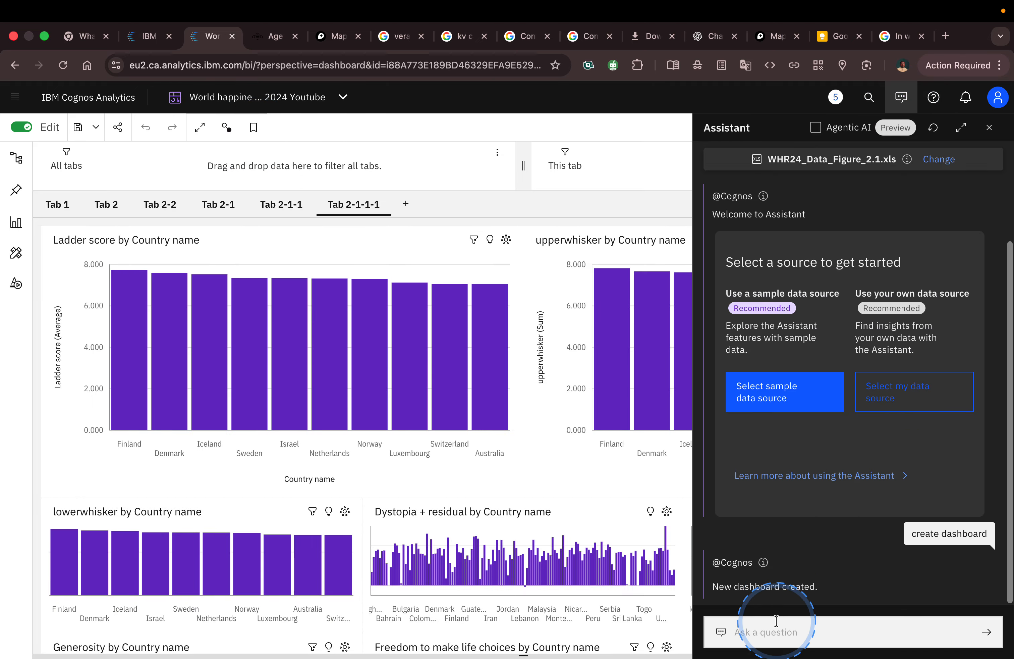
pyautogui.click(770, 629)
pyautogui.click(752, 578)
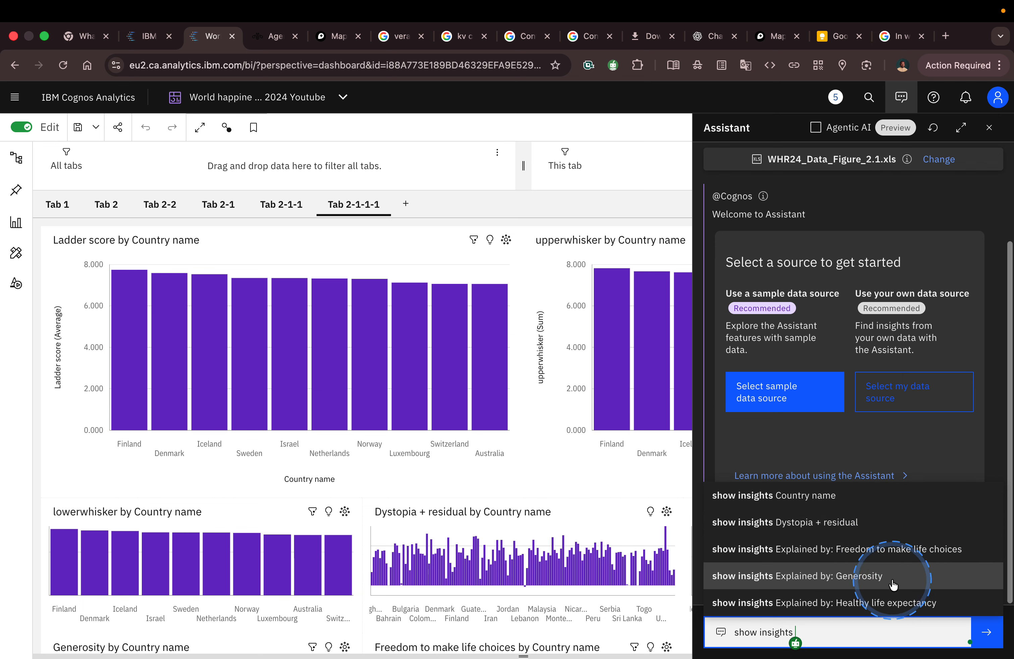
pyautogui.click(868, 603)
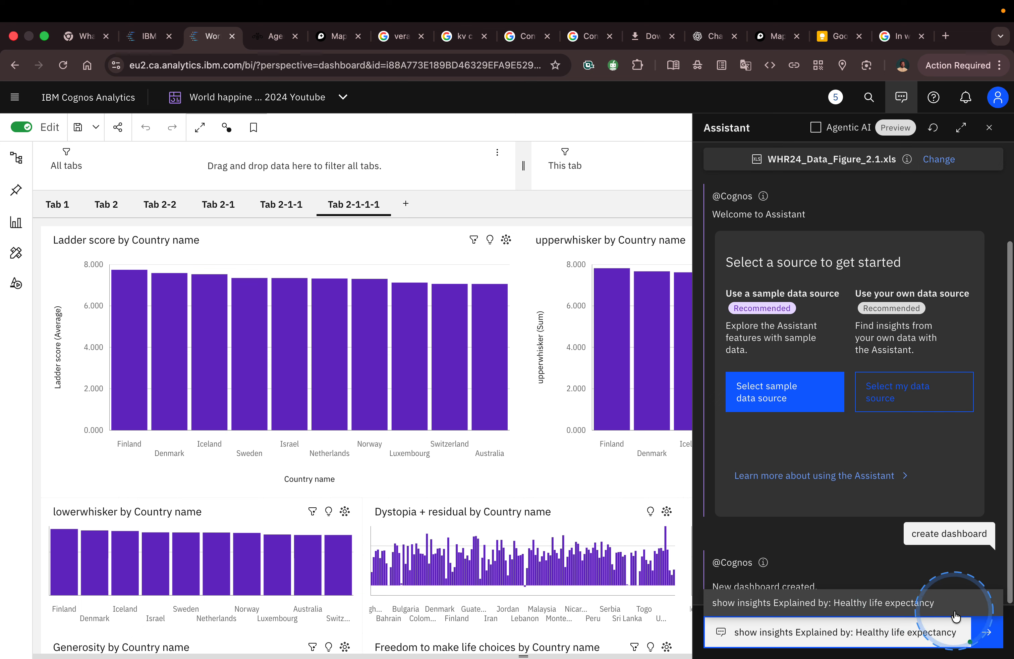
pyautogui.click(989, 638)
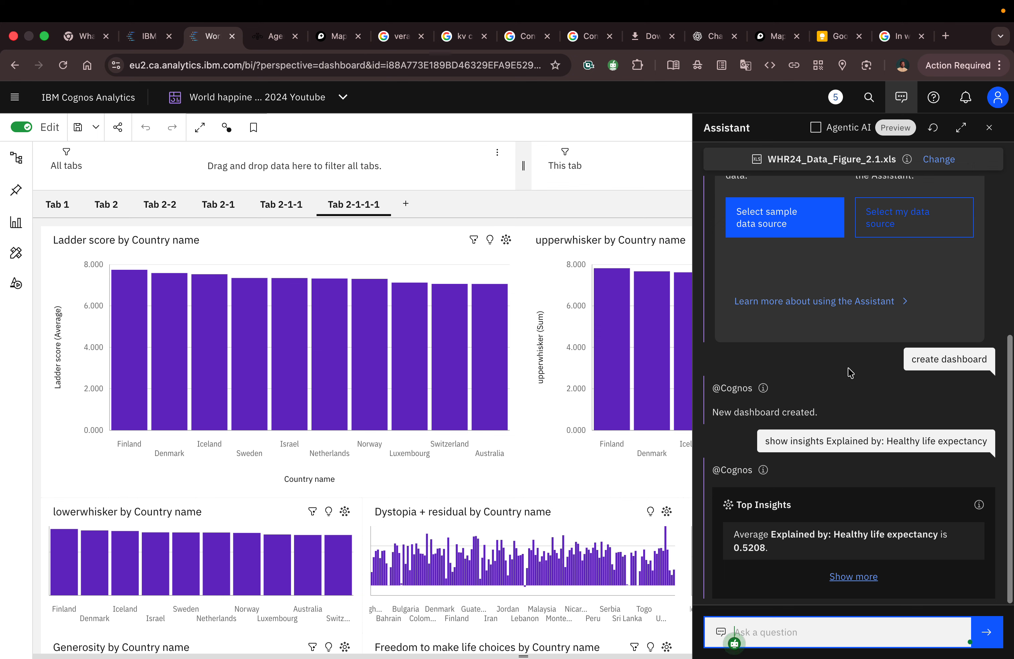
pyautogui.click(854, 576)
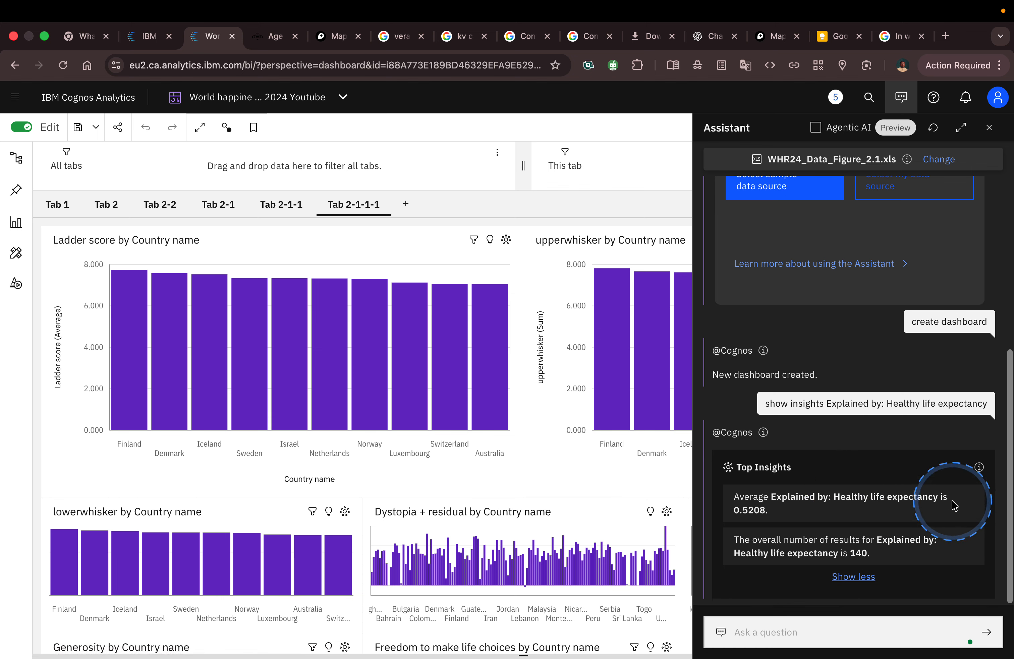
# Submit the request "show column Country name" to the Assistant
pyautogui.click(838, 631)
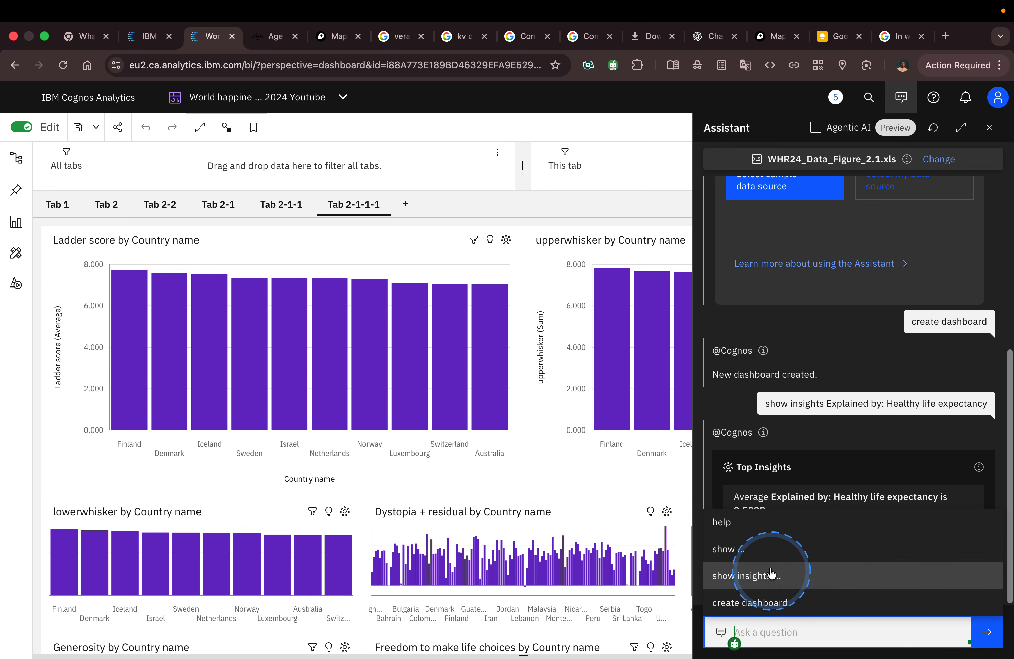
pyautogui.write('show')
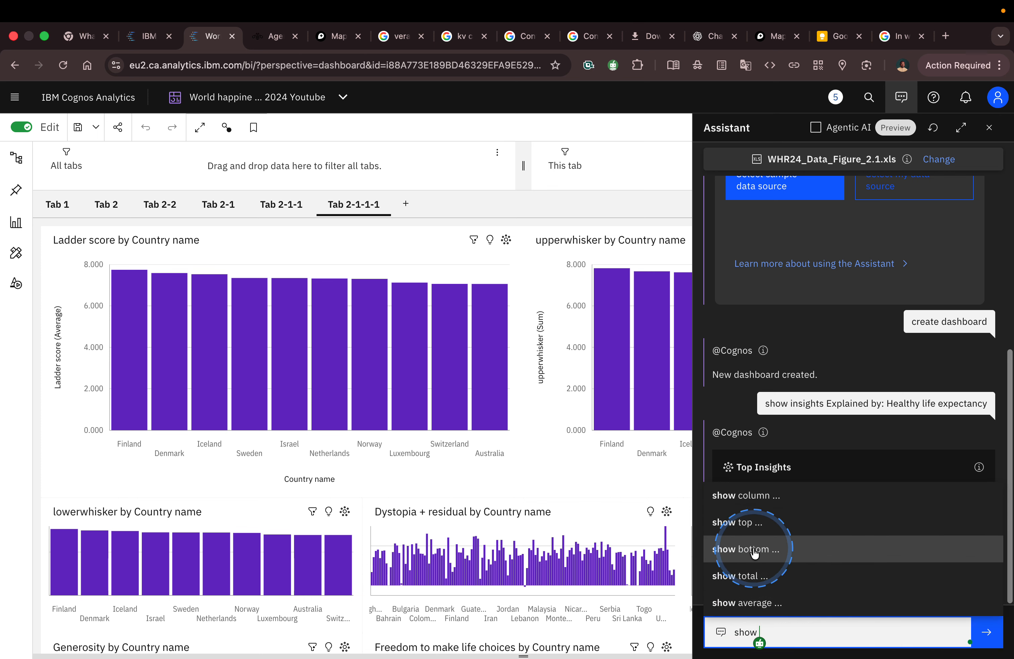
pyautogui.click(798, 496)
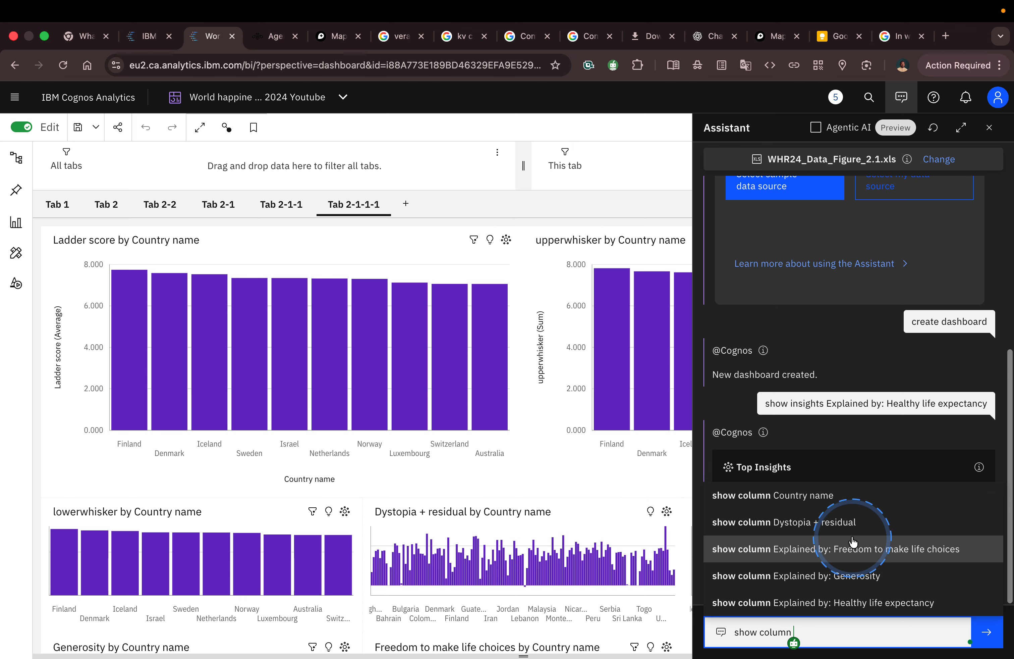
pyautogui.click(847, 496)
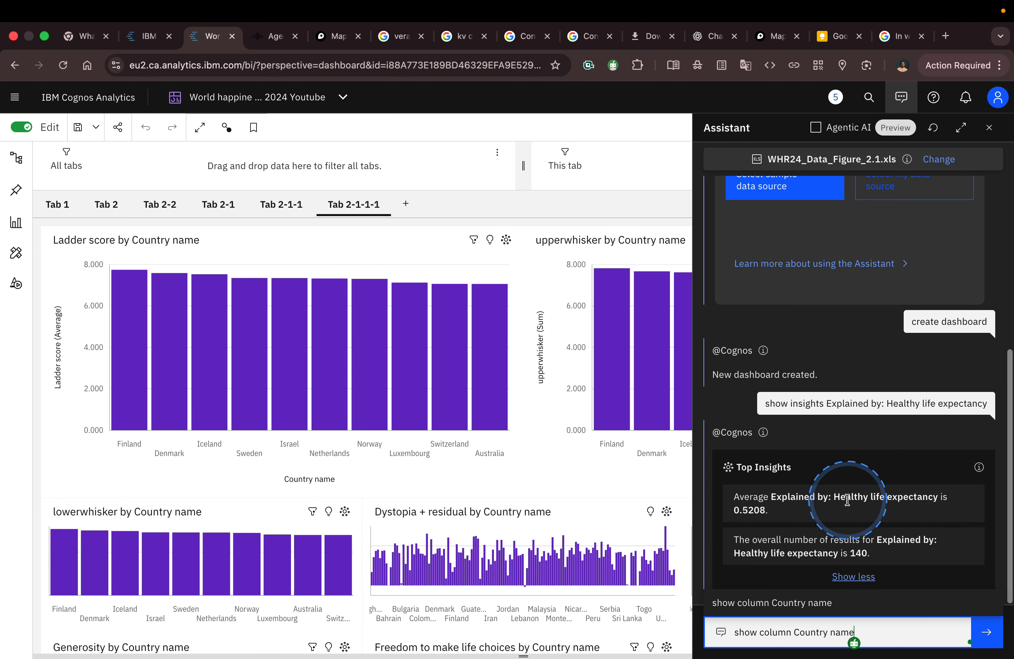
pyautogui.click(873, 638)
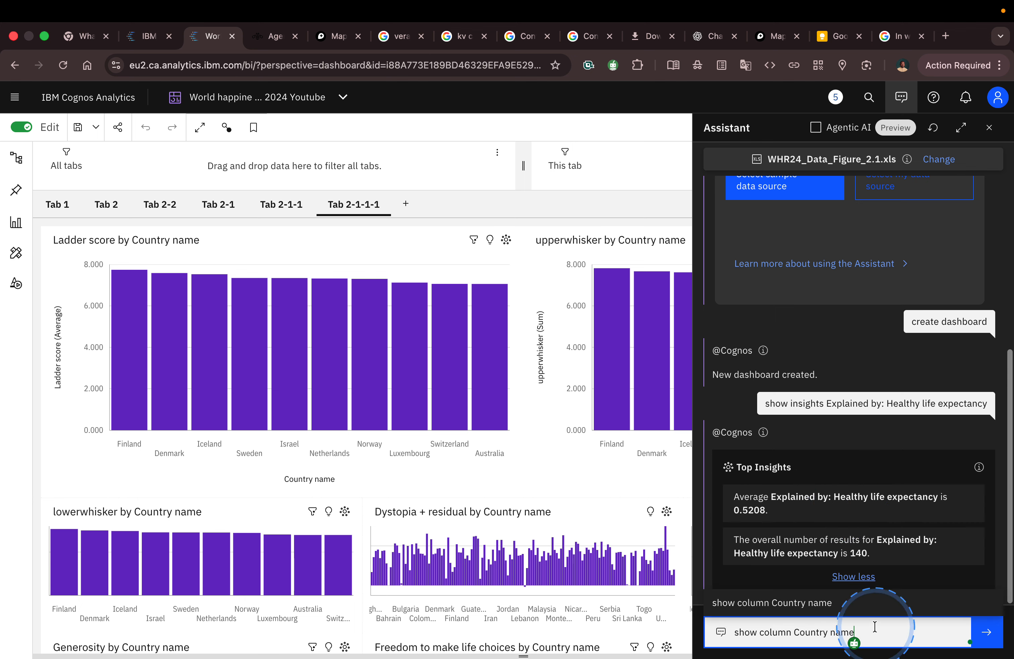
pyautogui.click(969, 626)
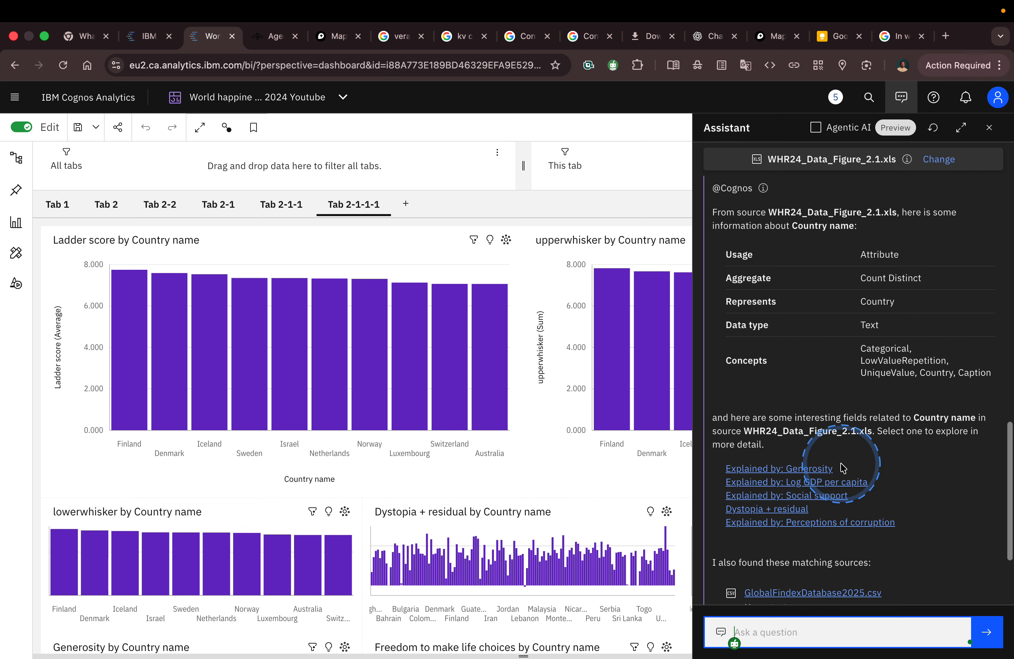
# Explore the related field Dystopia + residual in each suggested visualization, from the map to the data table, and close the Assistant
pyautogui.click(788, 510)
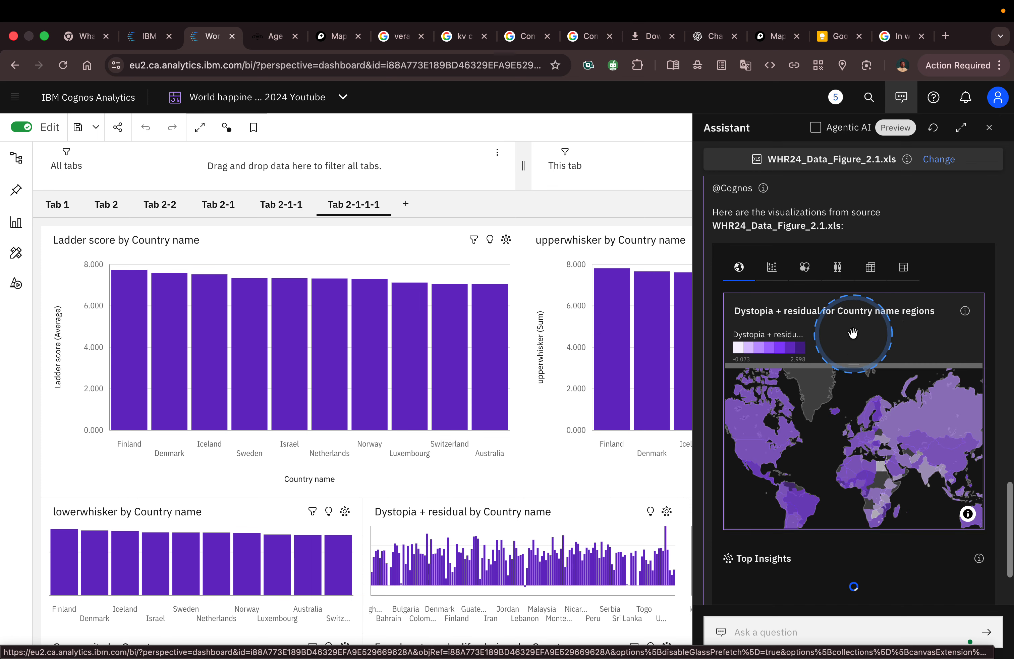
pyautogui.click(772, 267)
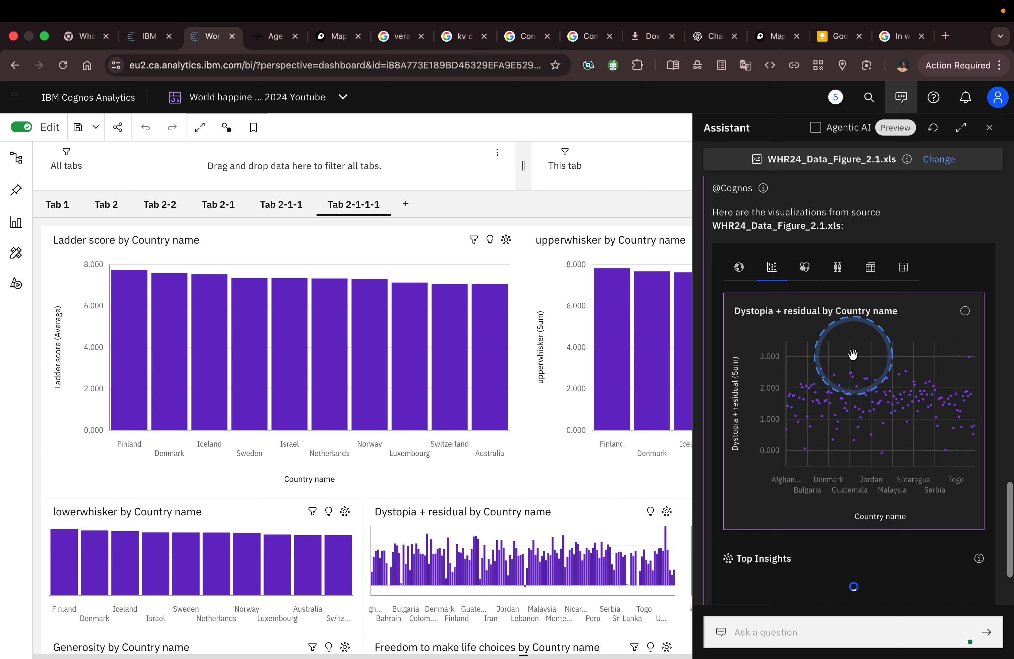
pyautogui.click(805, 269)
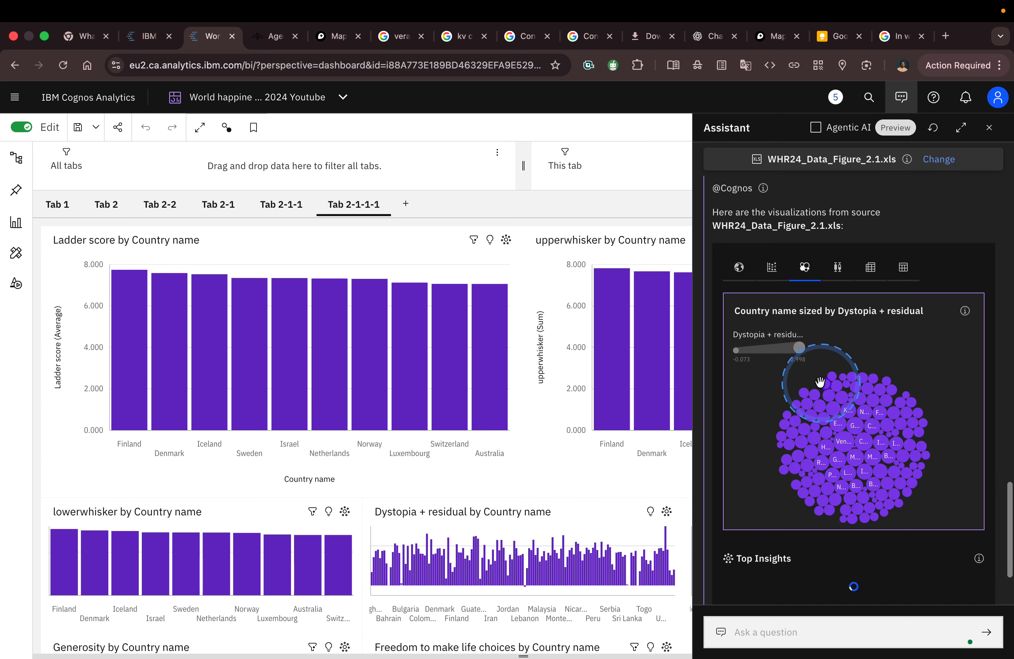
pyautogui.click(836, 267)
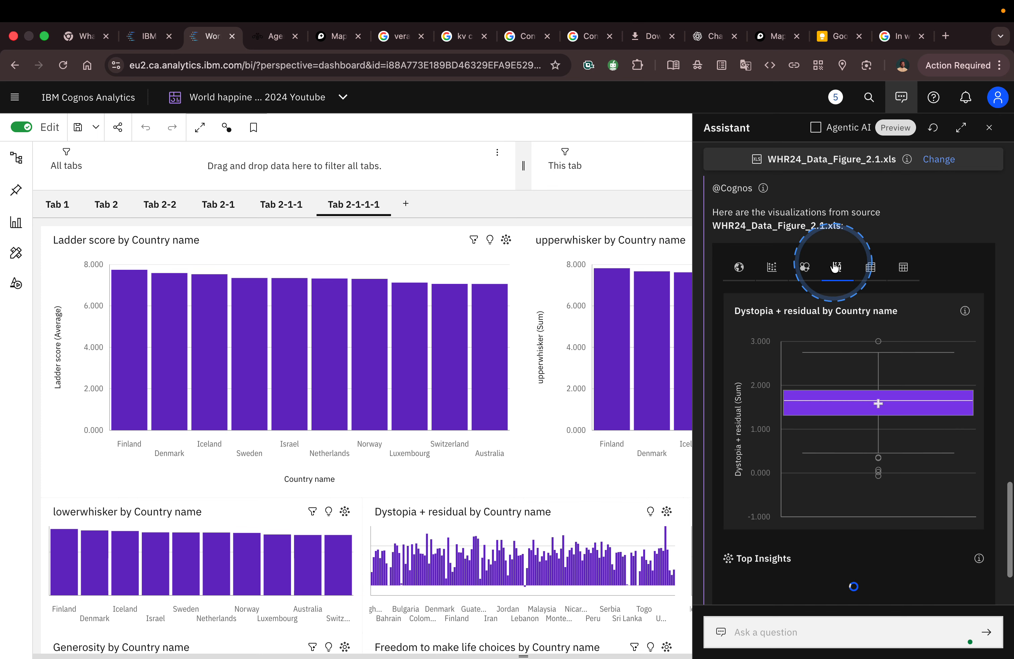
pyautogui.click(871, 267)
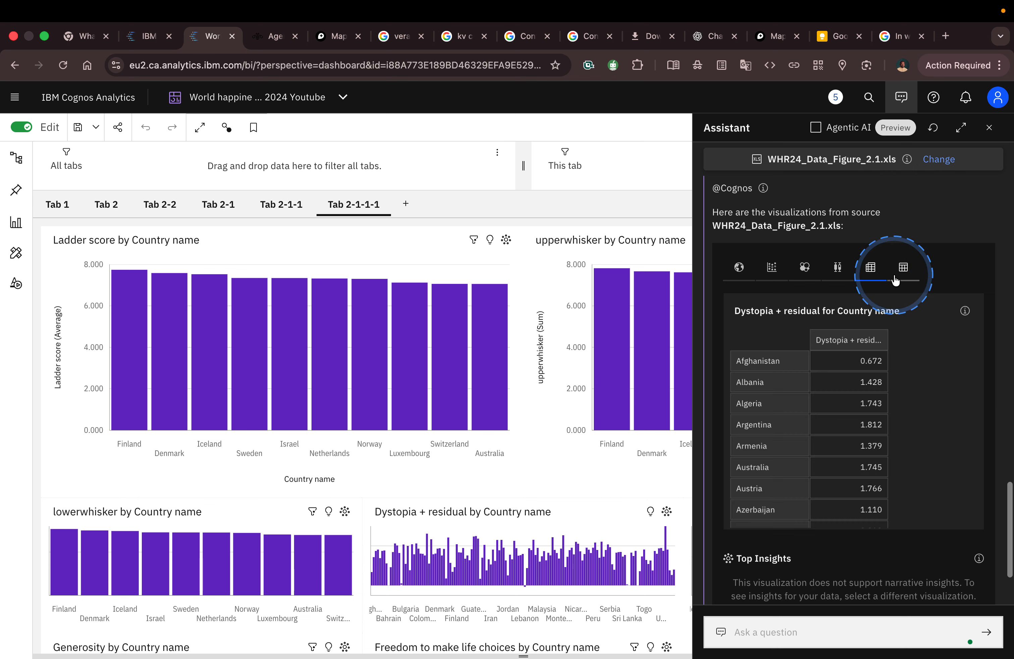
pyautogui.click(904, 267)
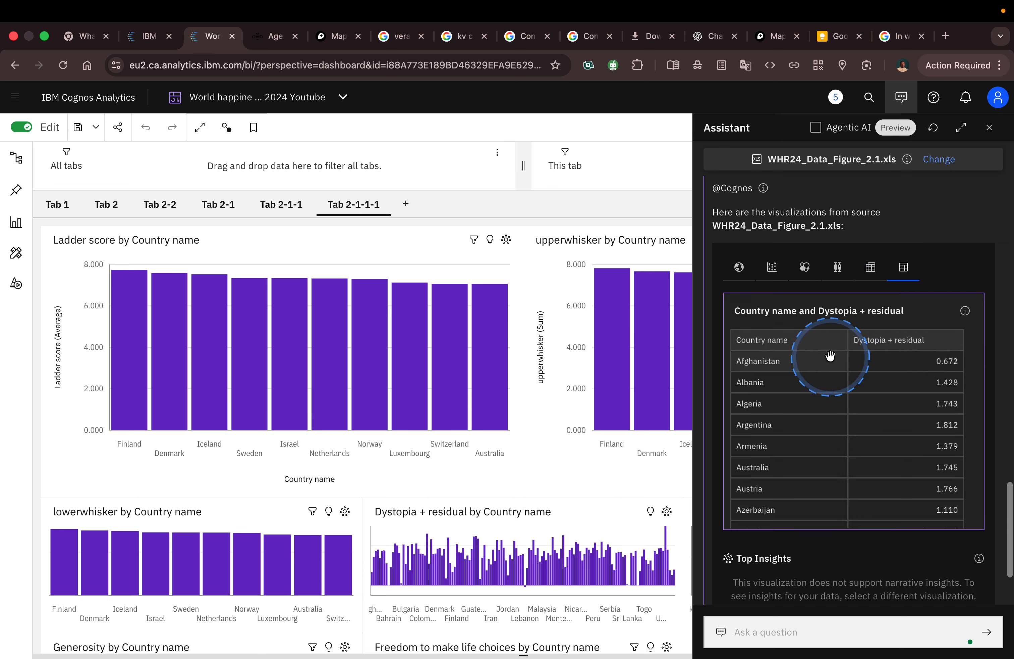
pyautogui.scroll(-10, 894, 435)
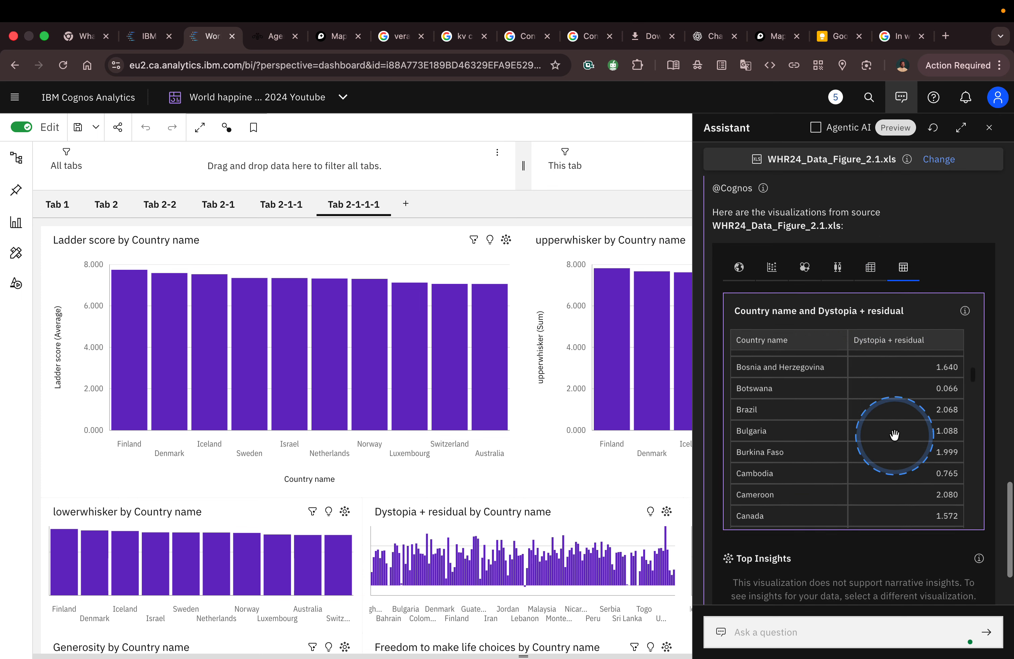
pyautogui.scroll(-3, 894, 435)
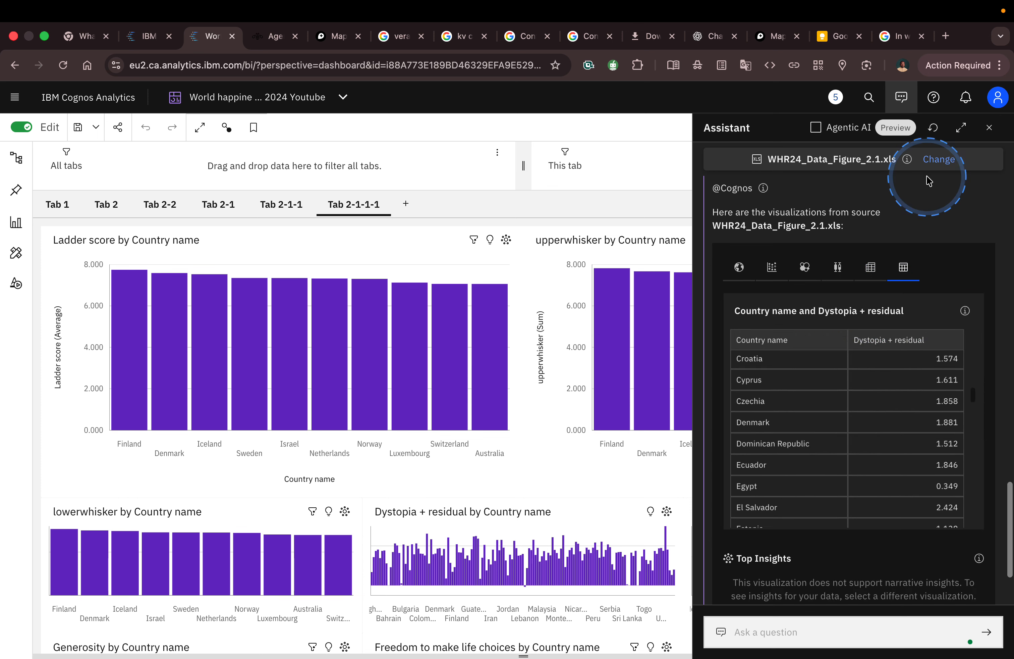
pyautogui.click(897, 102)
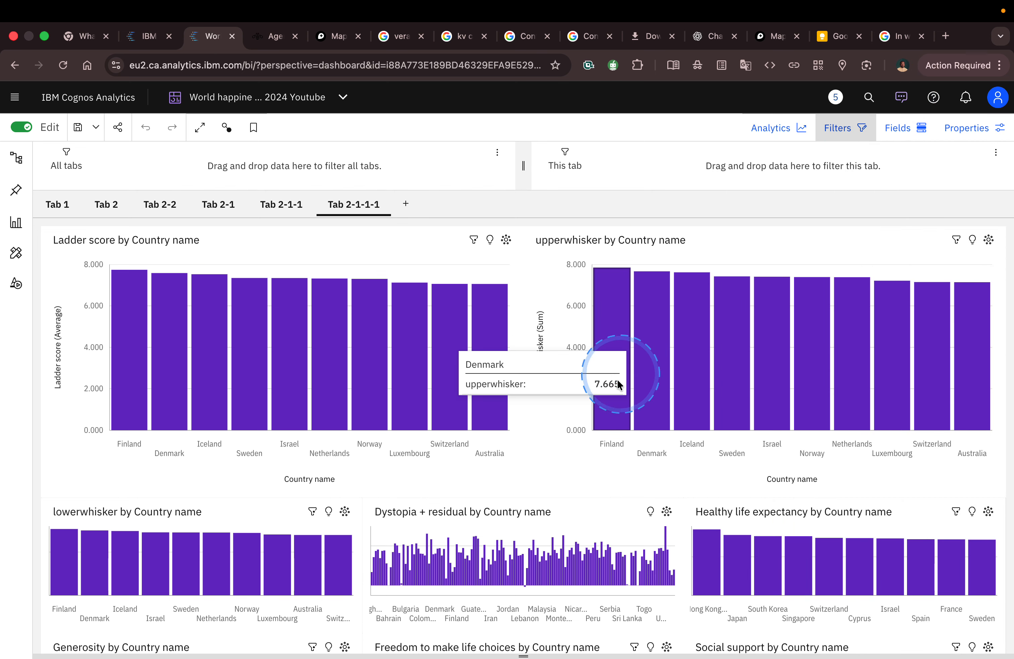
# Highlight Senegal in the Dystopia + residual chart, clear it, and highlight Sweden in the upperwhisker chart
pyautogui.click(608, 556)
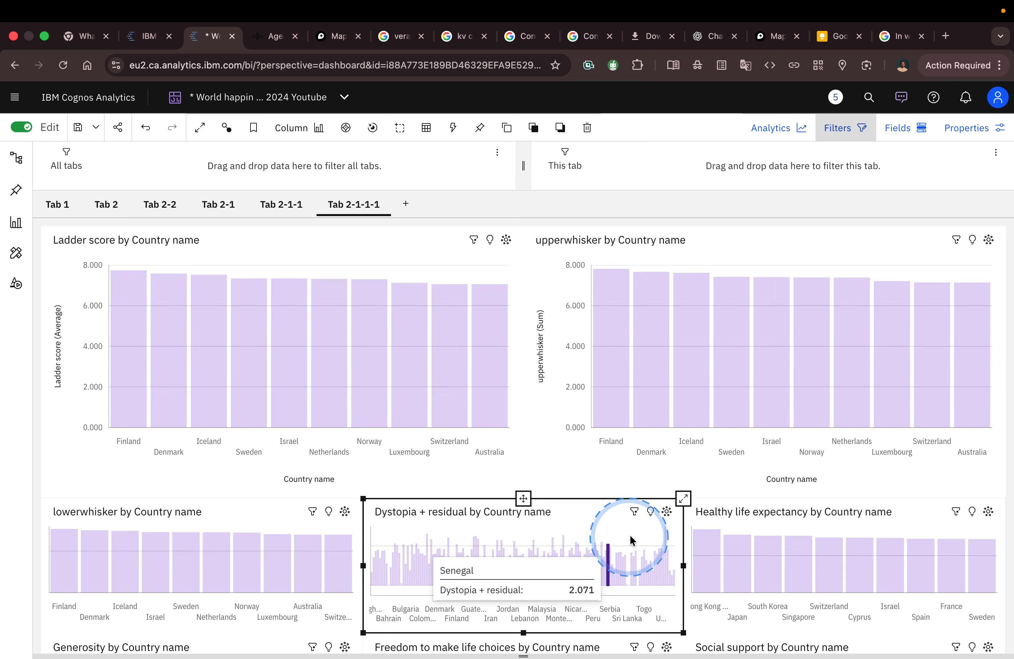
pyautogui.click(640, 532)
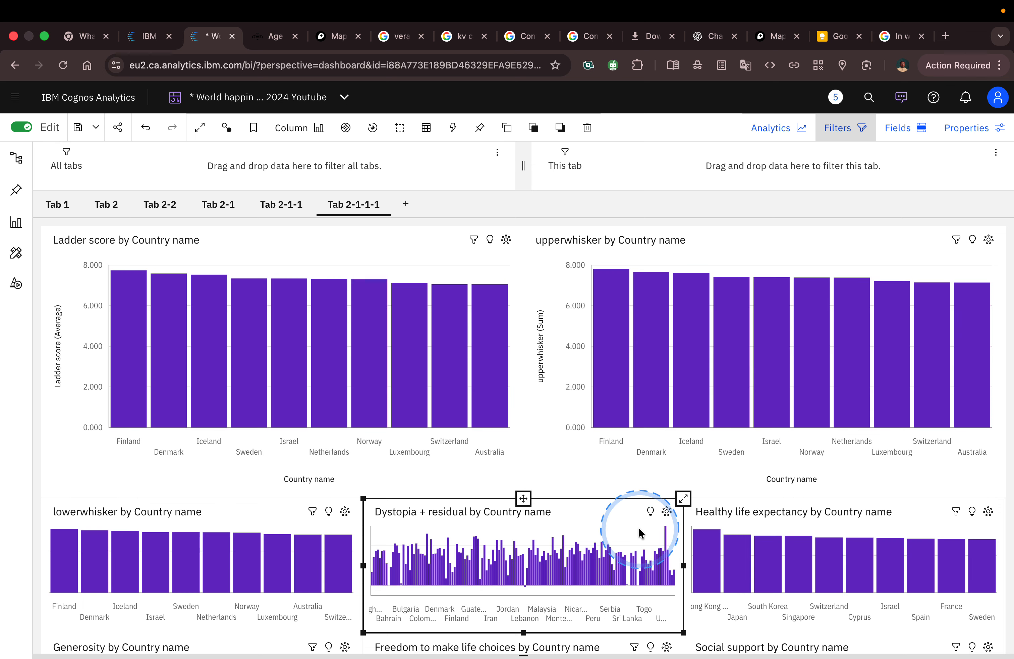
pyautogui.click(745, 340)
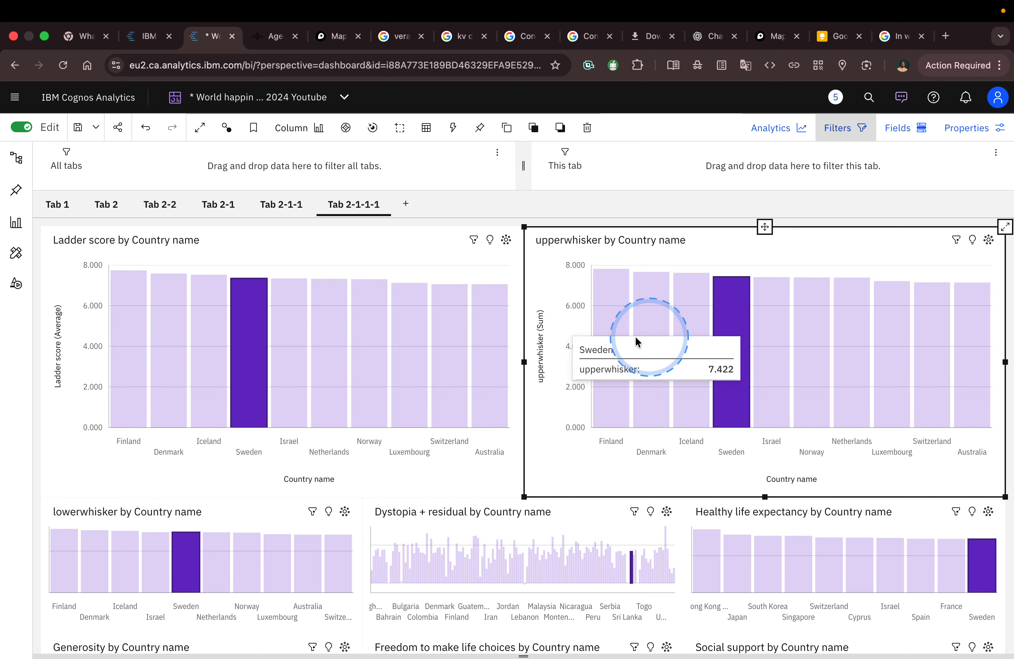
# Narrow the Ladder score and upperwhisker charts to about a third of the dashboard width each, side by side with free space beside them
pyautogui.click(509, 343)
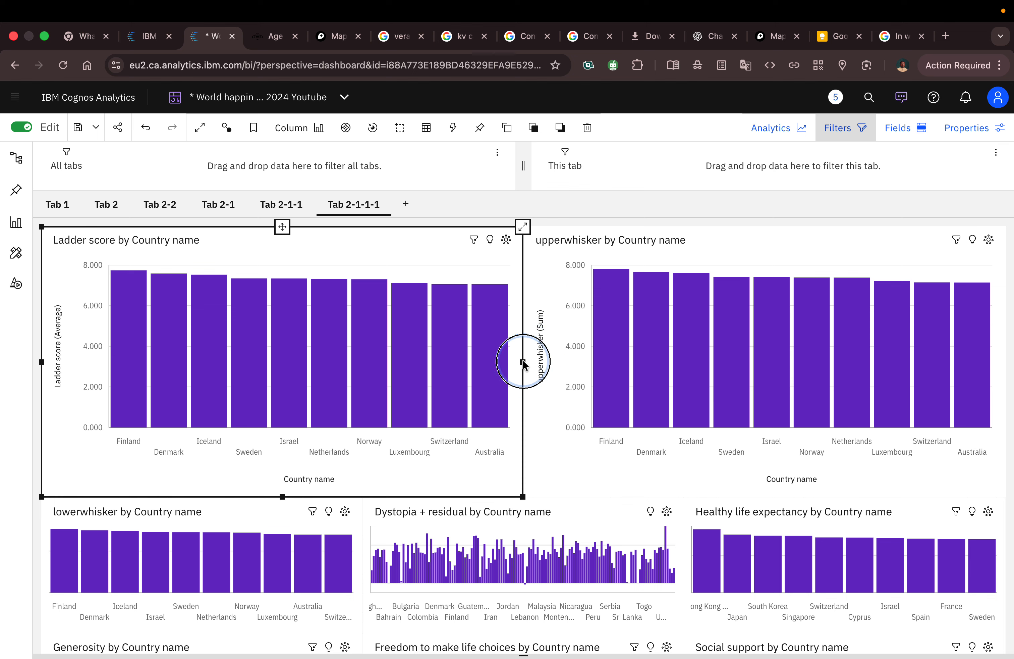
pyautogui.moveTo(523, 364); pyautogui.dragTo(385, 350)
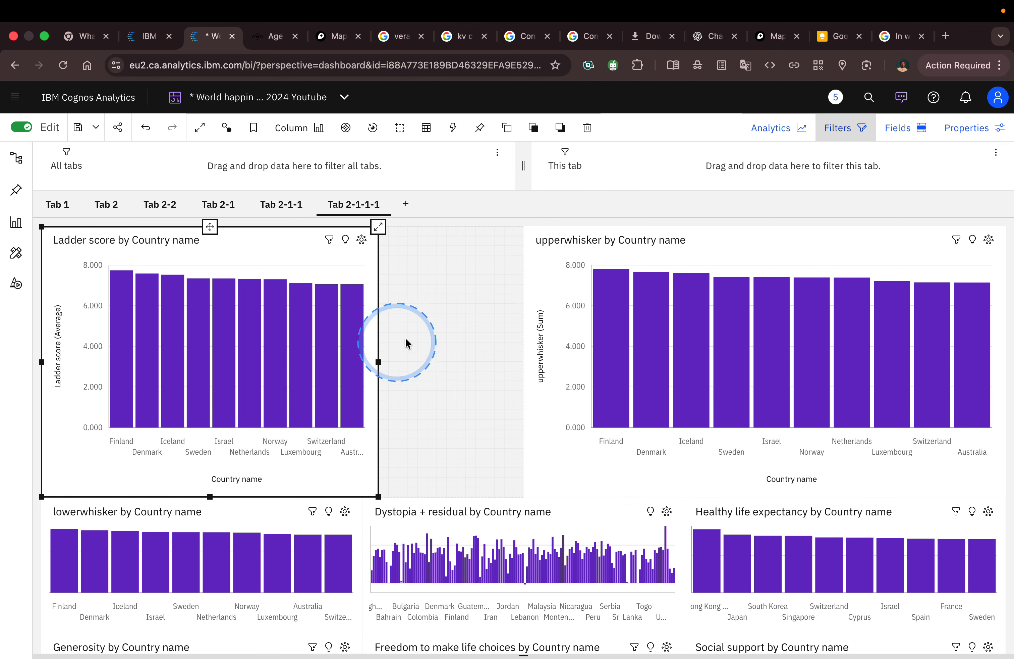
pyautogui.click(573, 308)
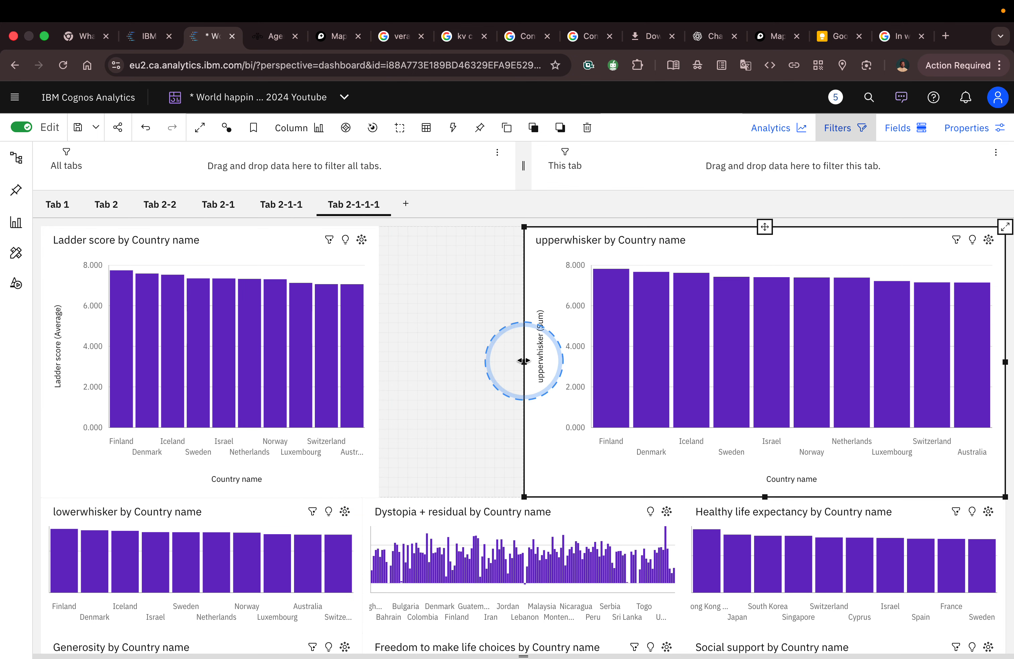
pyautogui.moveTo(523, 360); pyautogui.dragTo(380, 347)
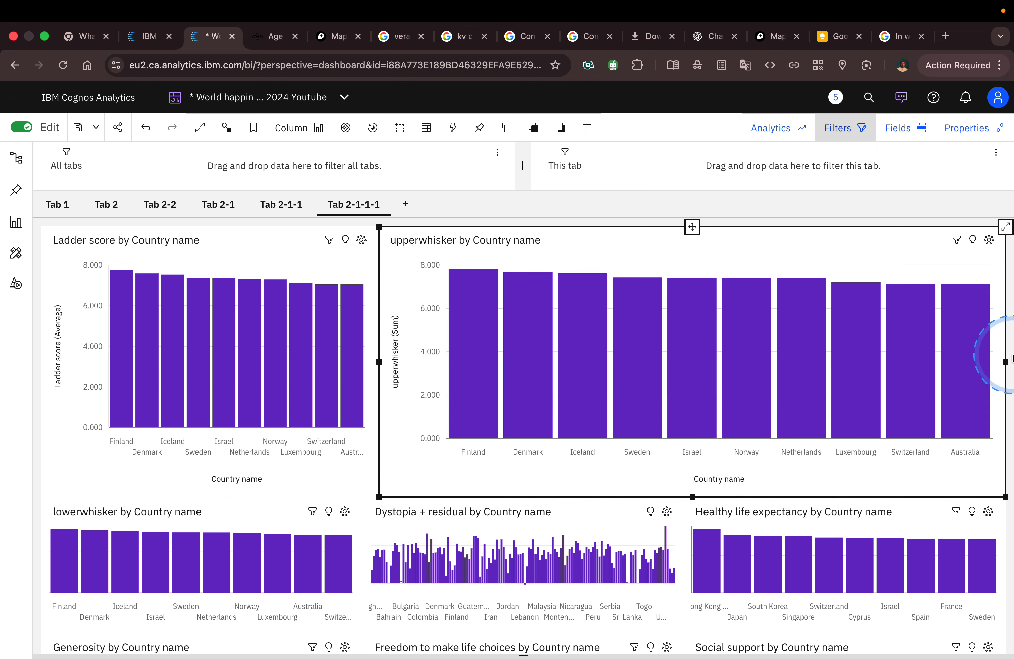
pyautogui.moveTo(1005, 362); pyautogui.dragTo(700, 340)
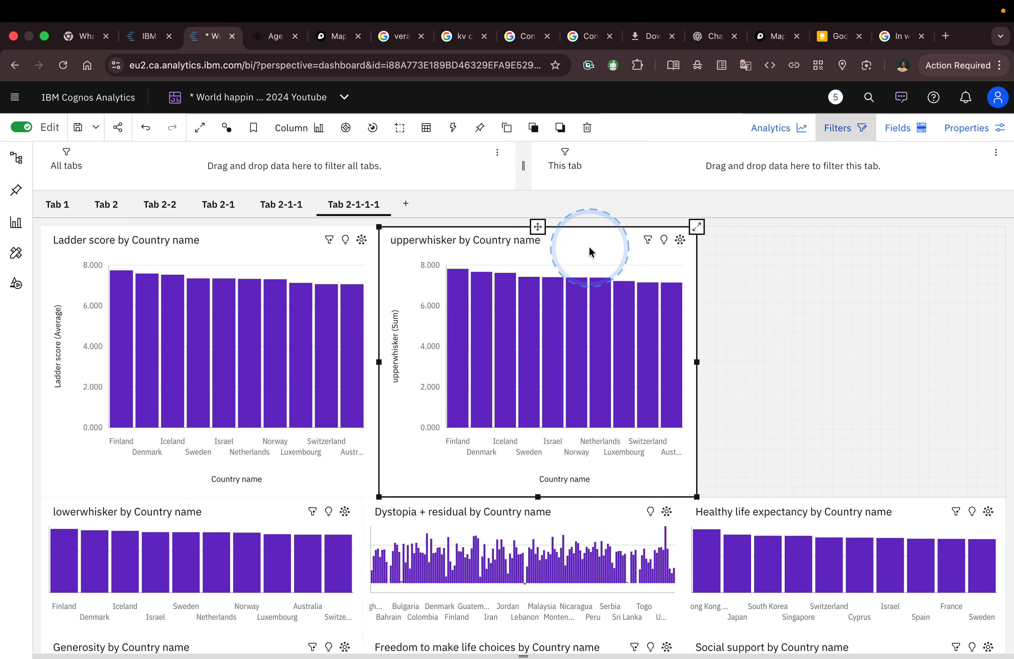
# Duplicate the upperwhisker chart, place the copy in the empty space of the first row, and trim its width to meet the original's edge
pyautogui.press('super+c')
pyautogui.press('super+v')
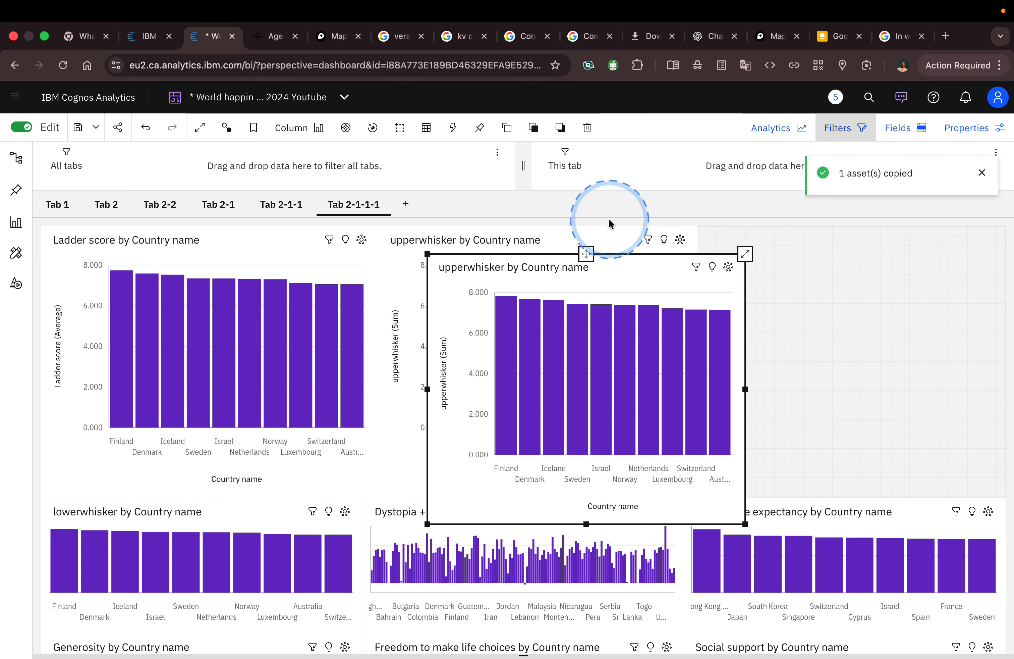
pyautogui.moveTo(586, 255); pyautogui.dragTo(854, 238)
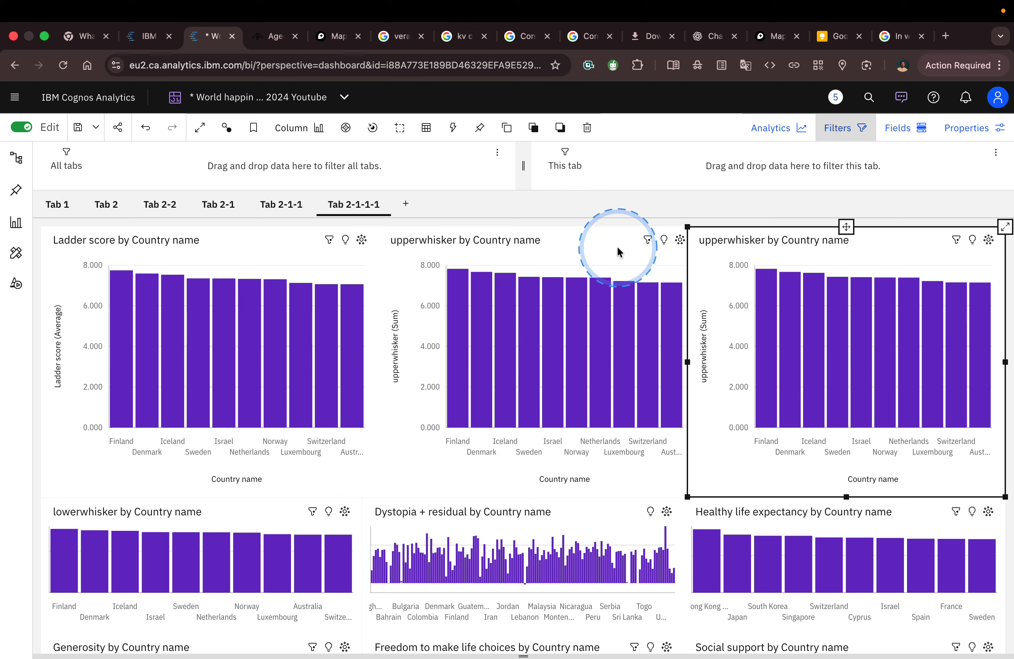
pyautogui.click(664, 252)
pyautogui.click(720, 269)
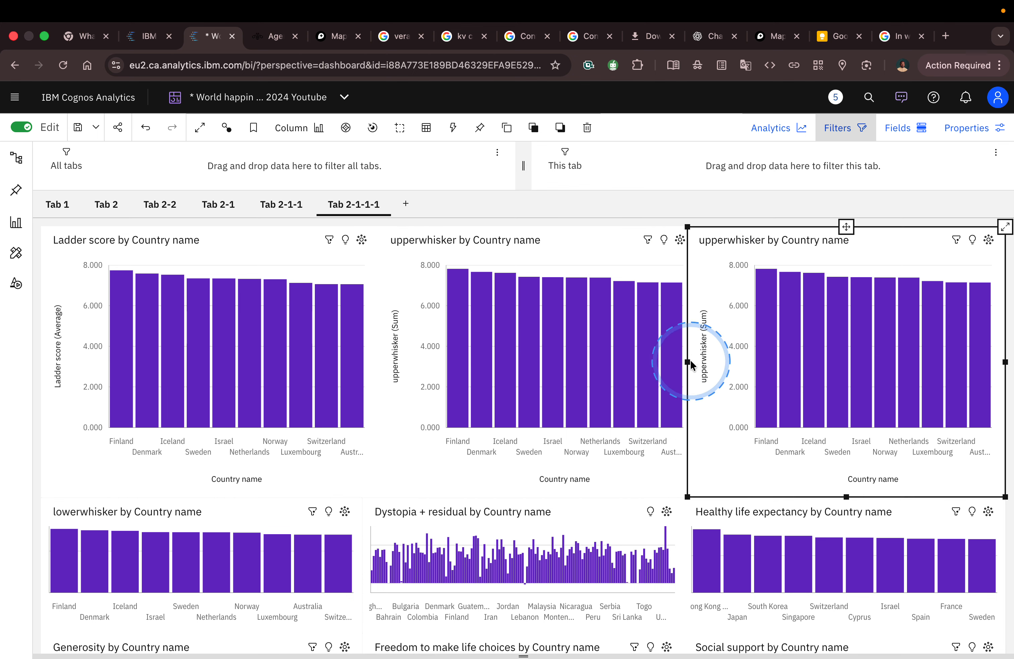
pyautogui.moveTo(690, 362)
pyautogui.mouseDown()
pyautogui.moveTo(710, 364)
pyautogui.moveTo(700, 362)
pyautogui.mouseUp()
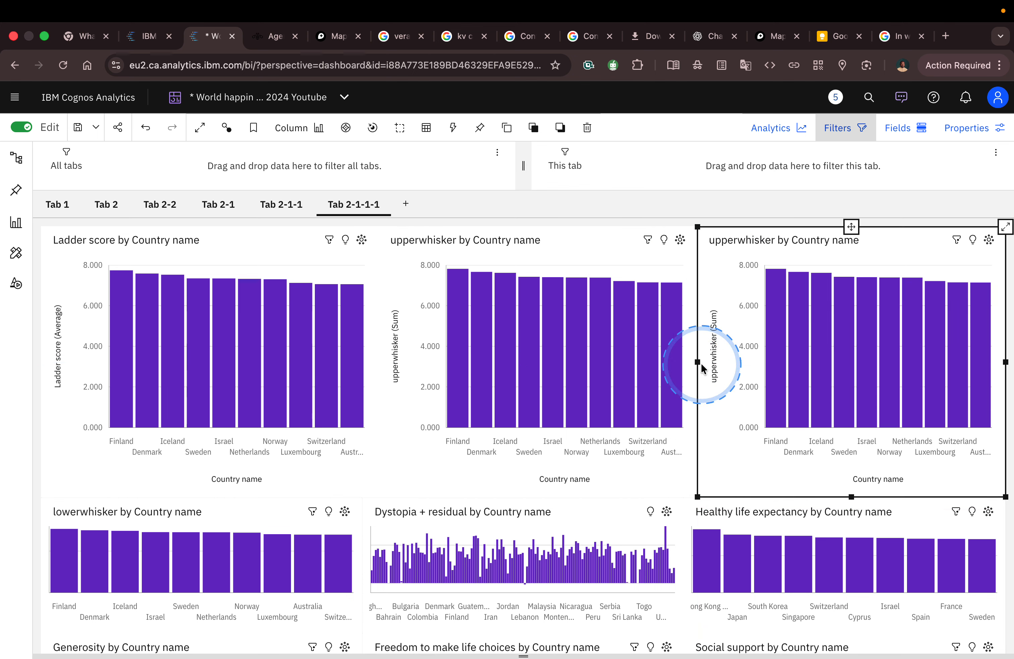
# Change the middle upperwhisker chart in the first row from a column chart to a tree map
pyautogui.click(578, 256)
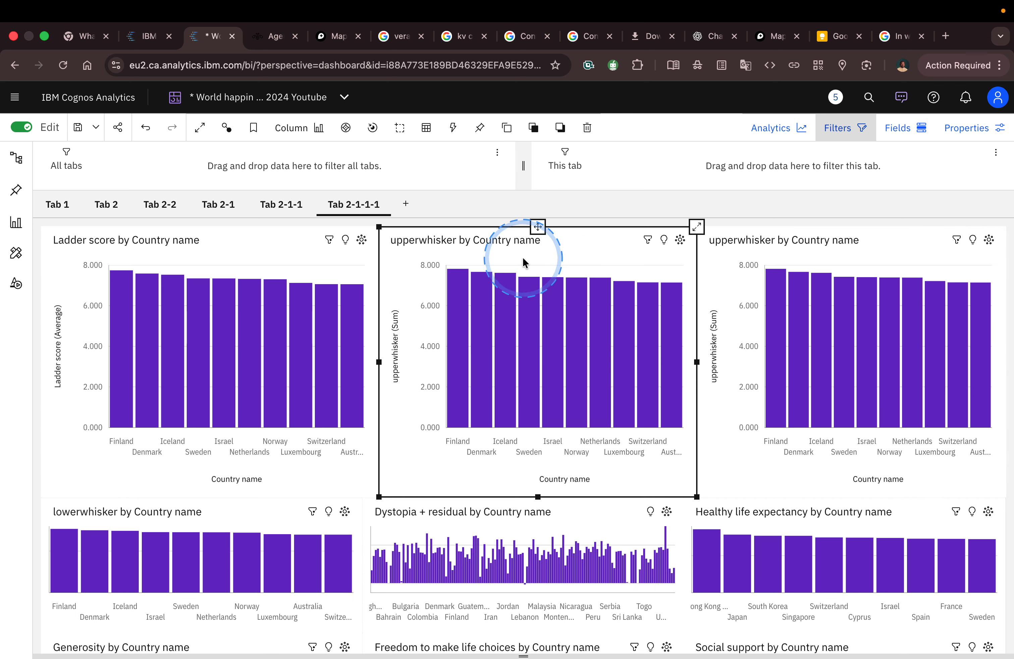
pyautogui.click(308, 131)
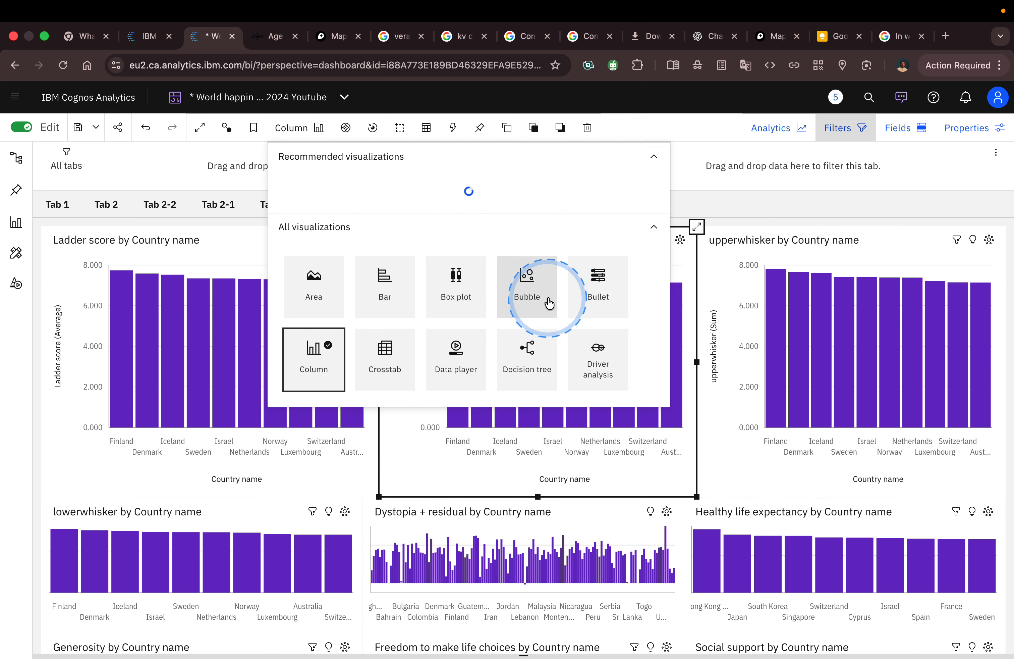
pyautogui.scroll(-1, 550, 302)
pyautogui.scroll(-1, 550, 302)
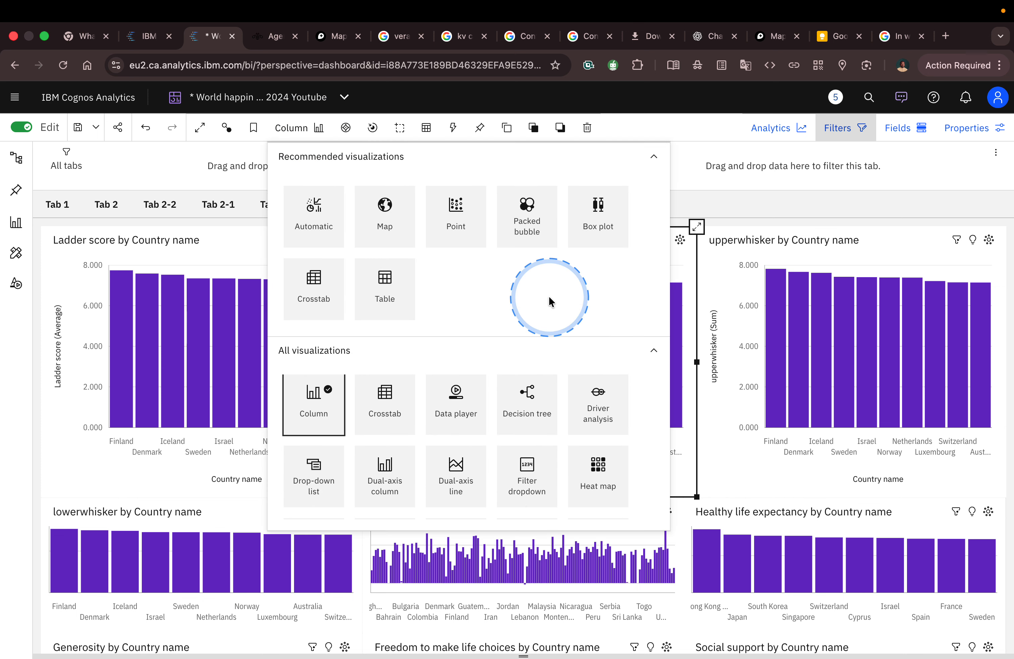
pyautogui.scroll(-2, 557, 441)
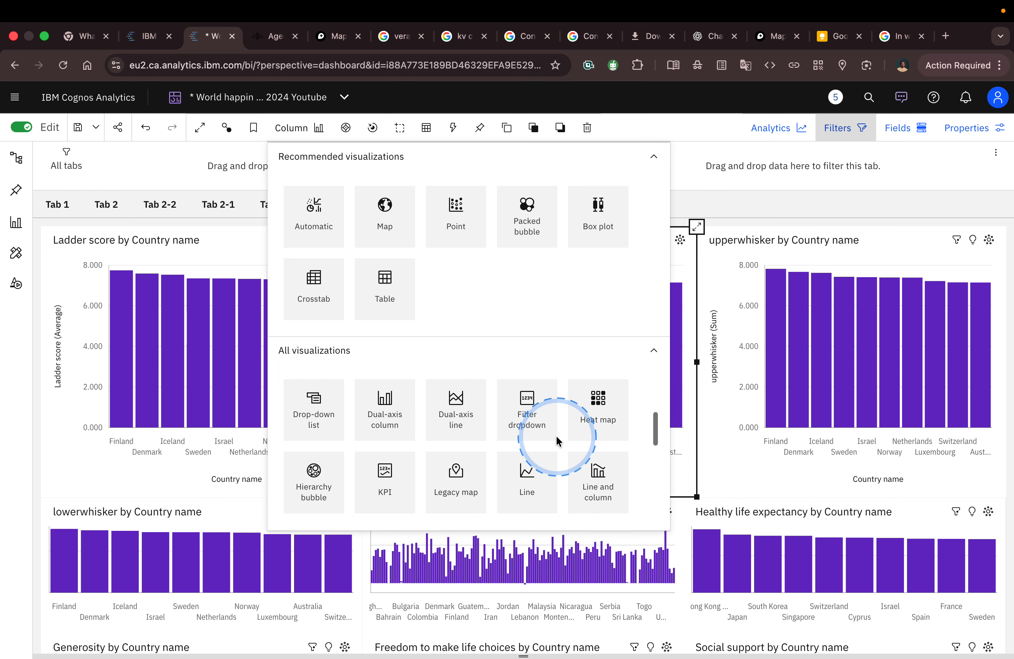
pyautogui.scroll(-2, 557, 441)
pyautogui.scroll(-5, 558, 441)
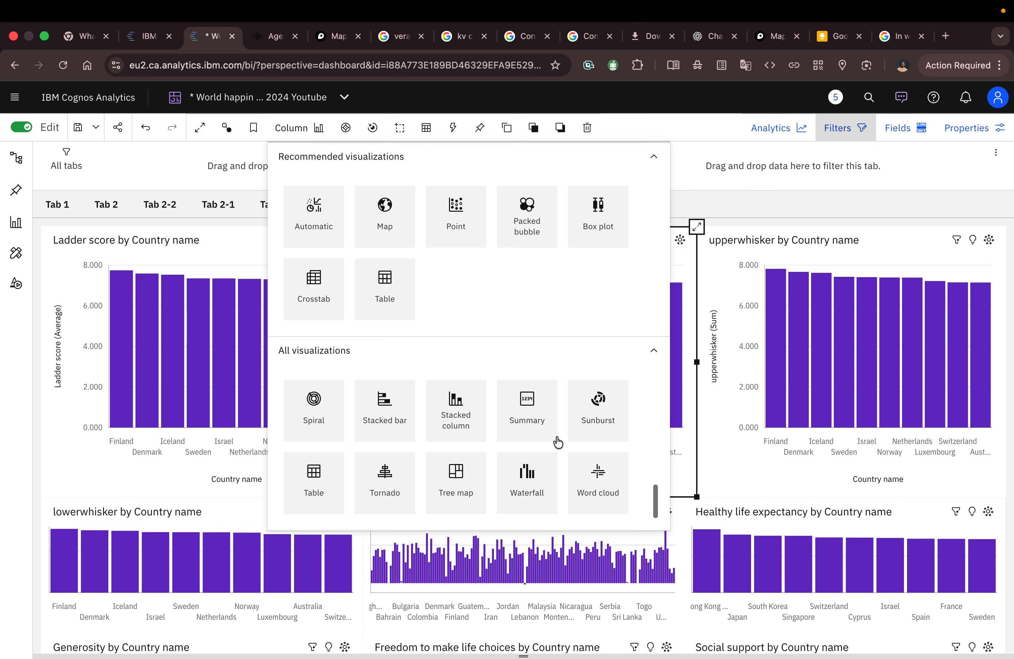
pyautogui.click(465, 480)
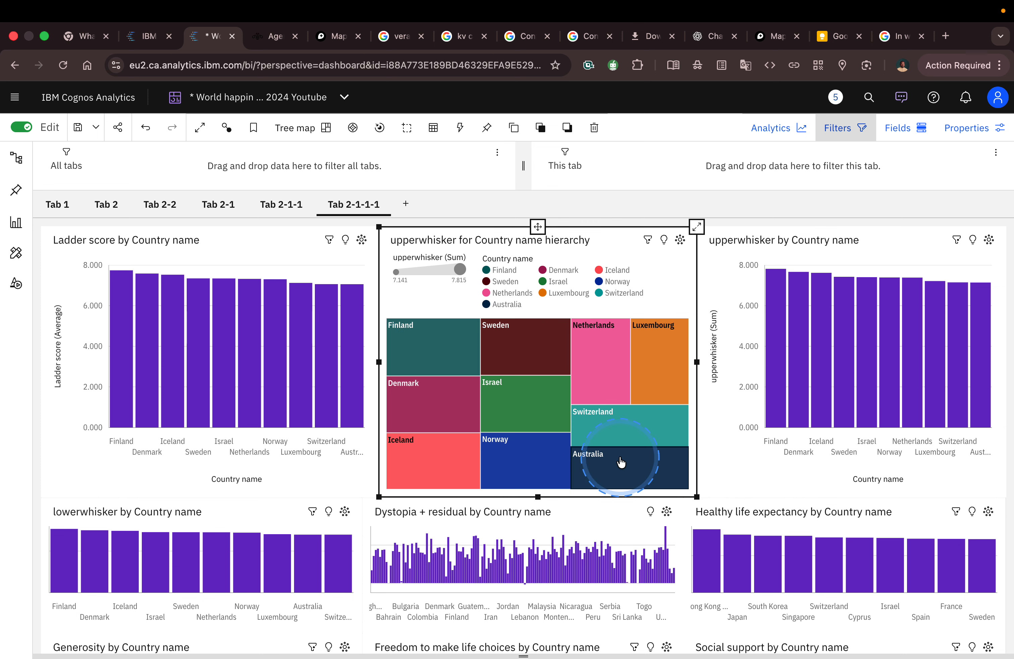
# Examine the Australia and Finland values in the upperwhisker tree map and compare it with the column charts on either side
pyautogui.moveTo(621, 462)
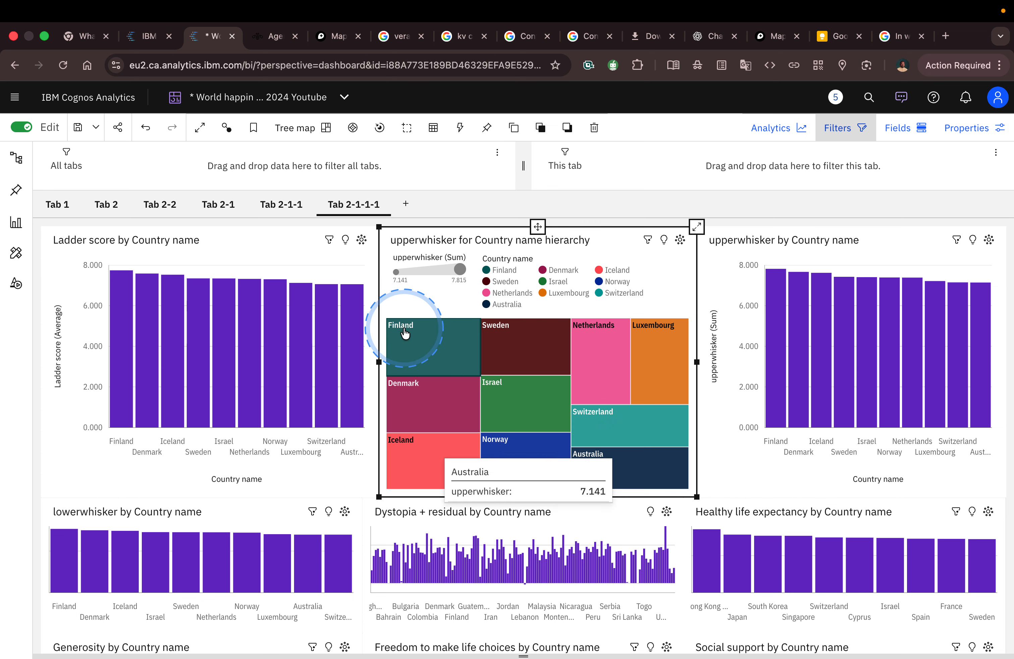
pyautogui.moveTo(411, 335)
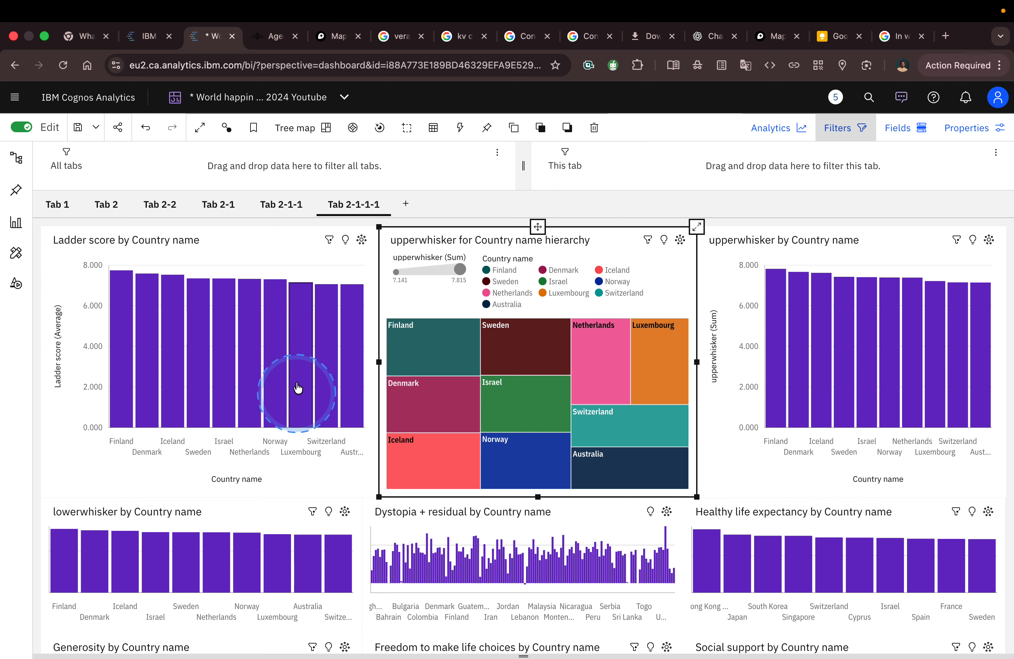
pyautogui.click(270, 261)
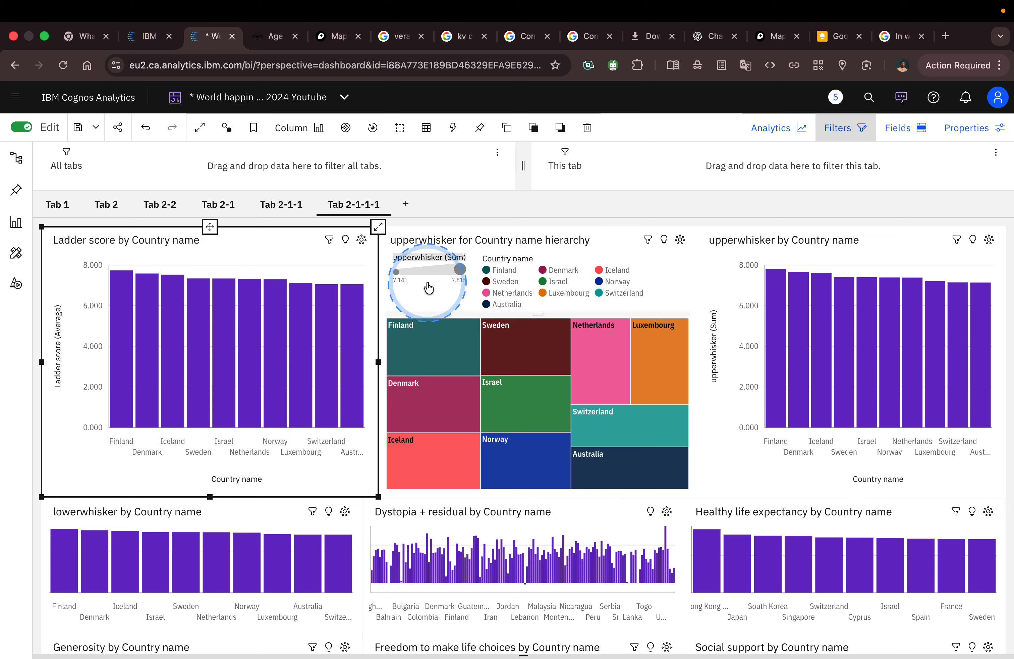
pyautogui.click(436, 293)
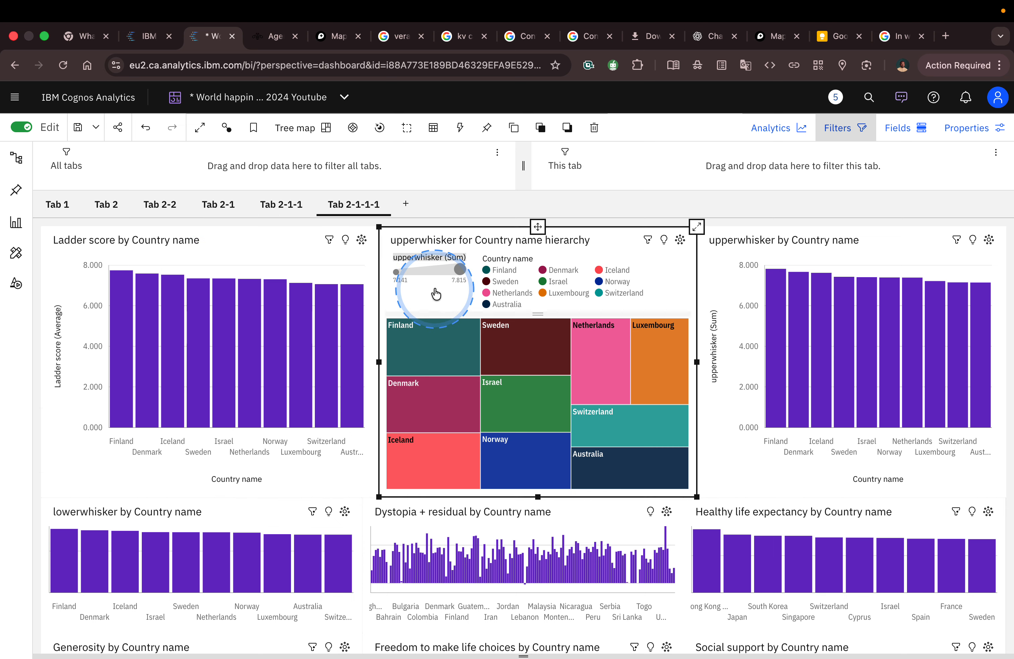
pyautogui.click(731, 277)
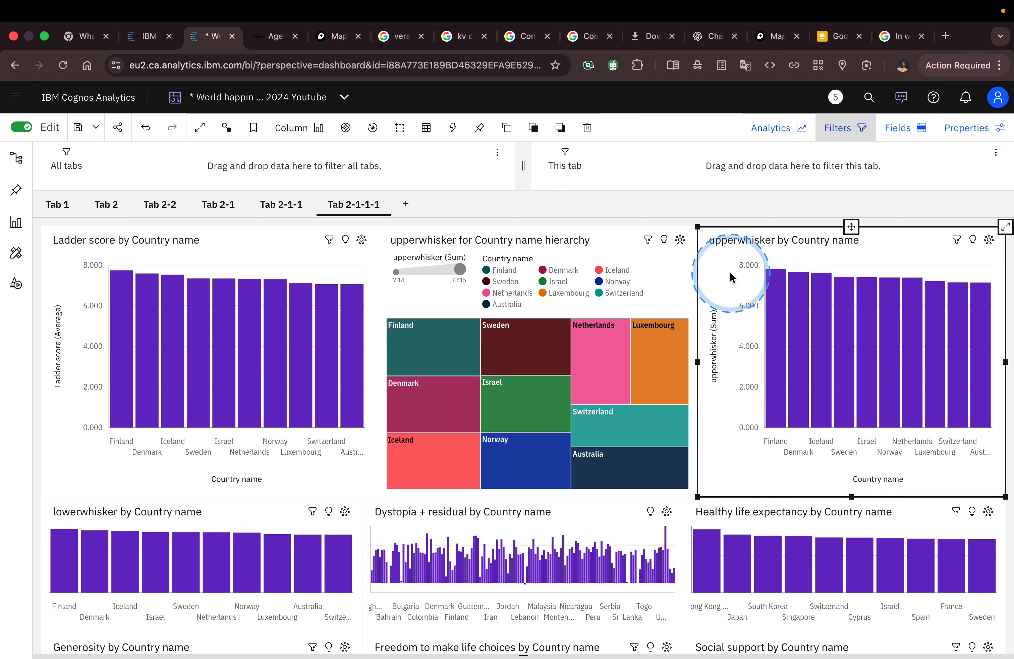
pyautogui.click(675, 271)
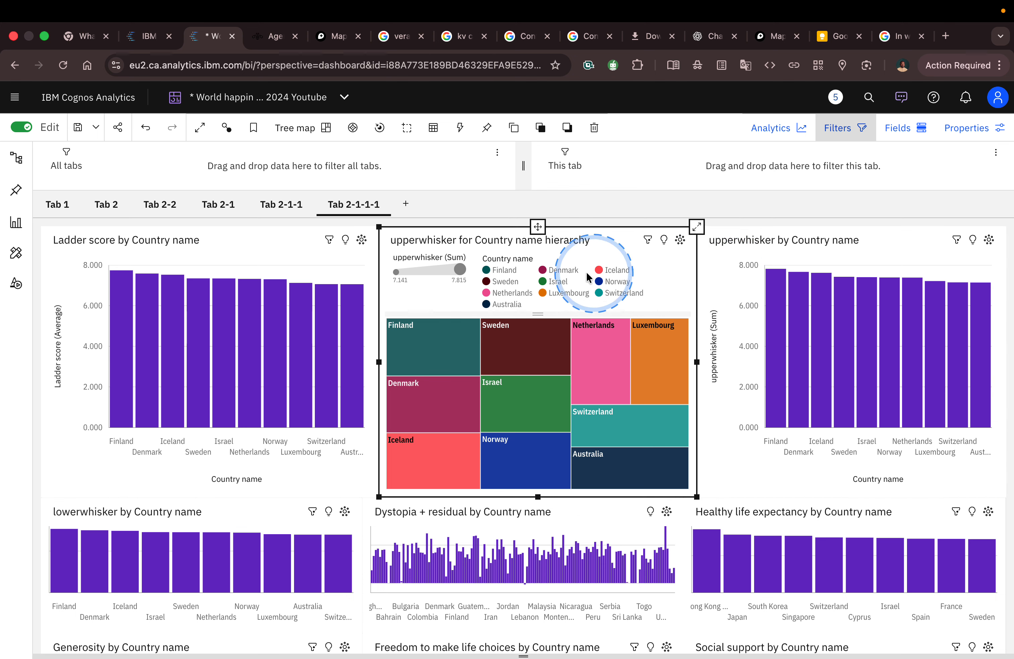
# Maximize the upperwhisker tree map, hide its legend, and restore it to its place in the dashboard
pyautogui.click(696, 228)
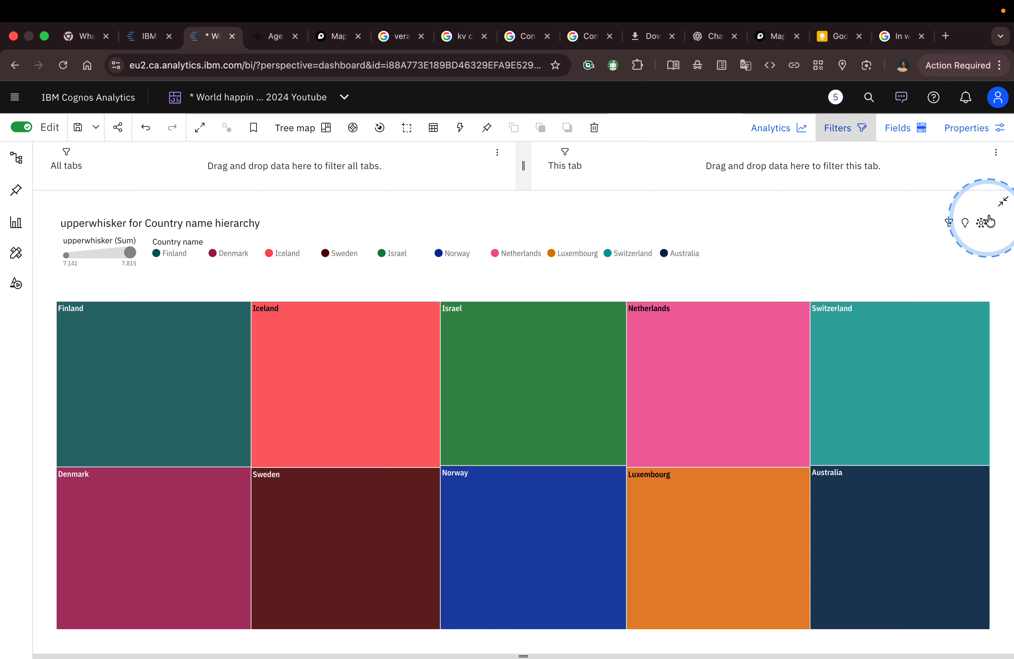
pyautogui.click(958, 128)
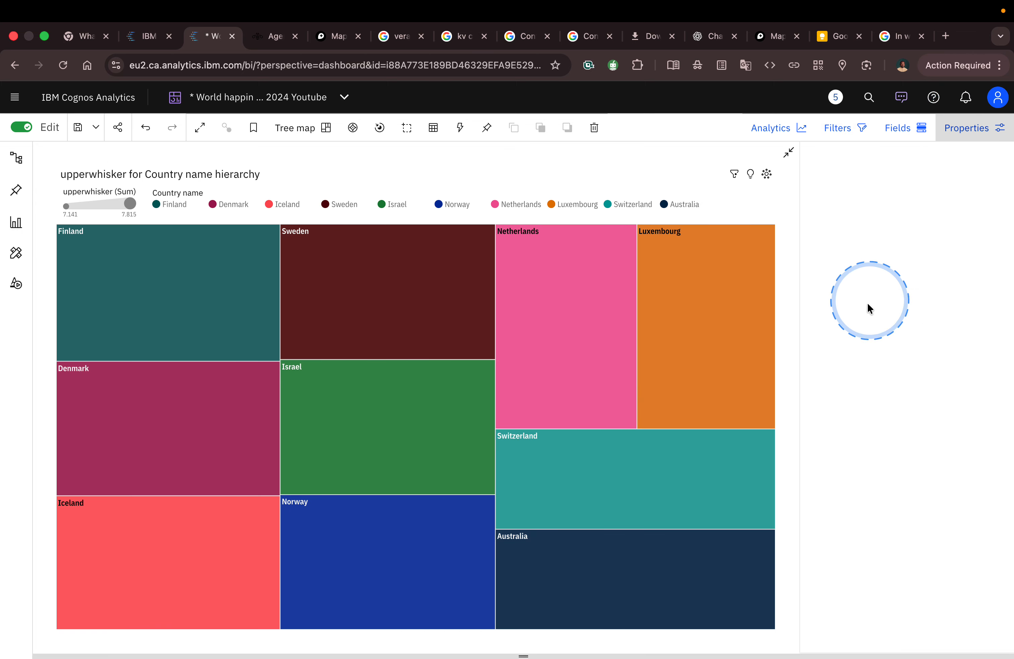
pyautogui.scroll(-1, 901, 427)
pyautogui.click(874, 569)
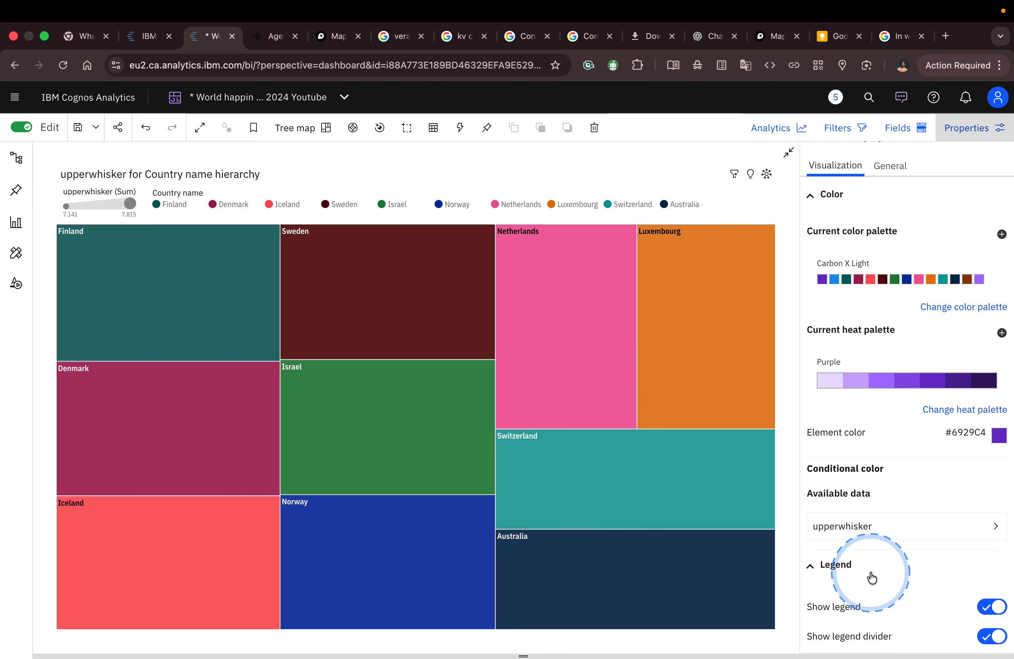
pyautogui.scroll(-5, 874, 571)
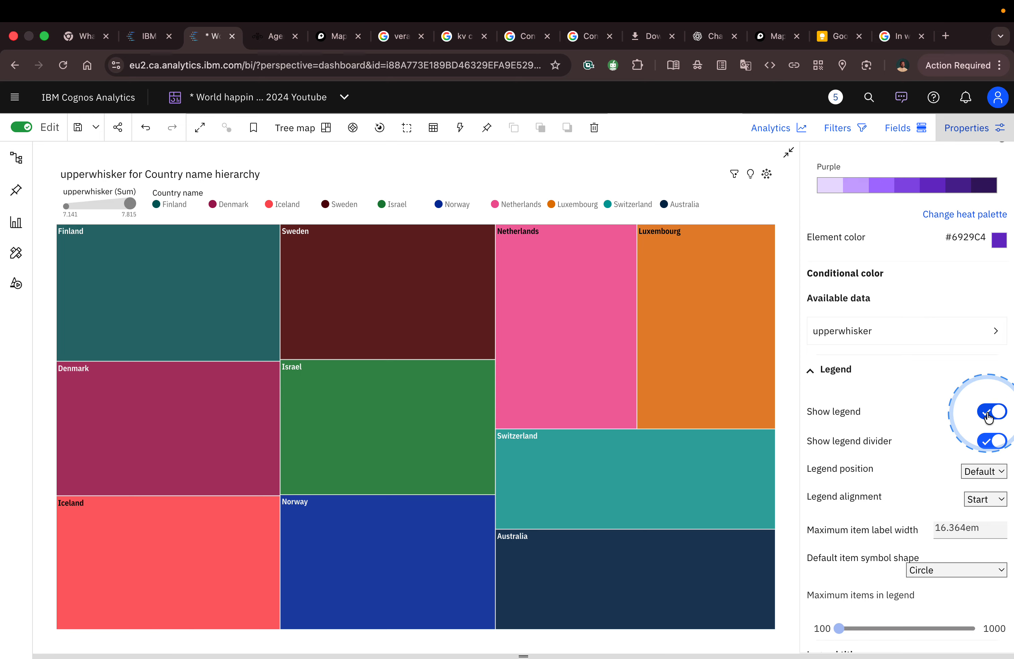
pyautogui.click(989, 413)
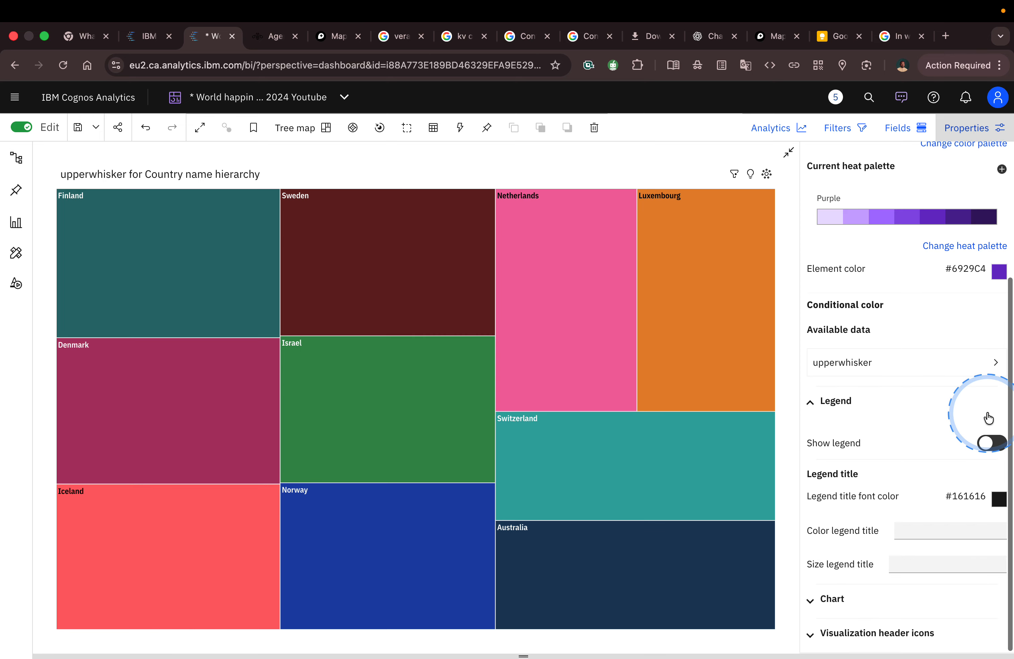
pyautogui.click(959, 132)
pyautogui.click(1003, 154)
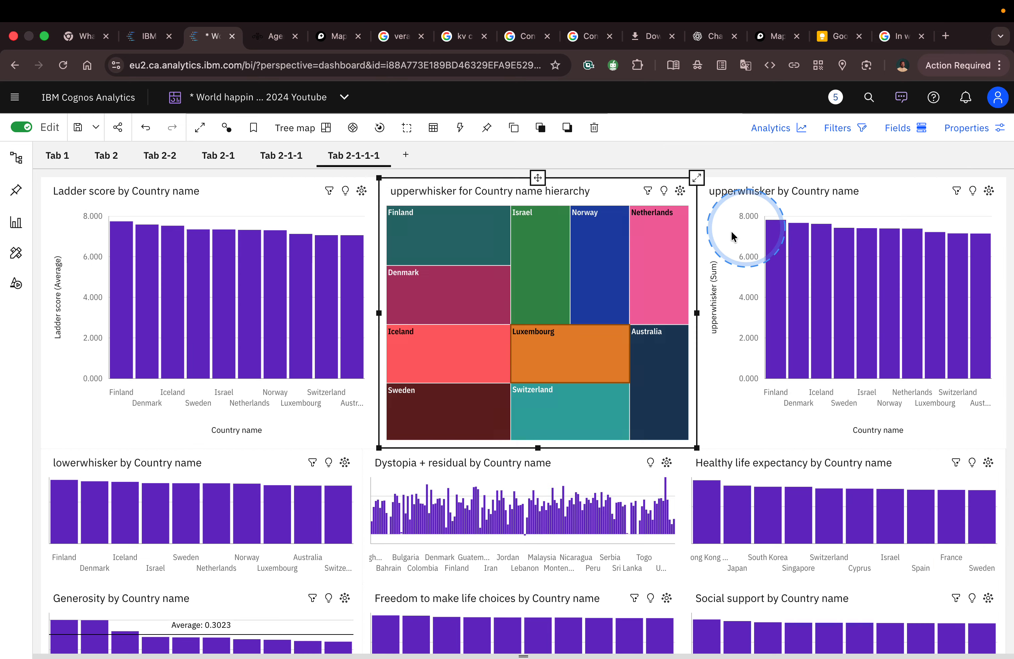
# Hide the item axis title of the Ladder score by Country name chart
pyautogui.click(731, 406)
pyautogui.click(295, 435)
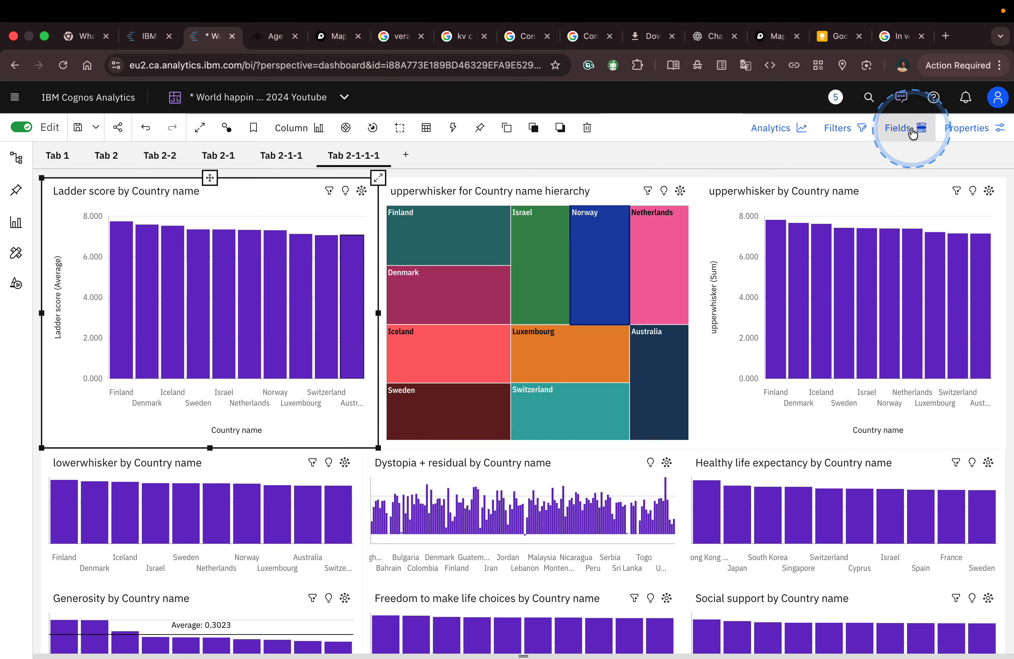
pyautogui.click(978, 134)
pyautogui.scroll(-3, 864, 427)
pyautogui.click(852, 471)
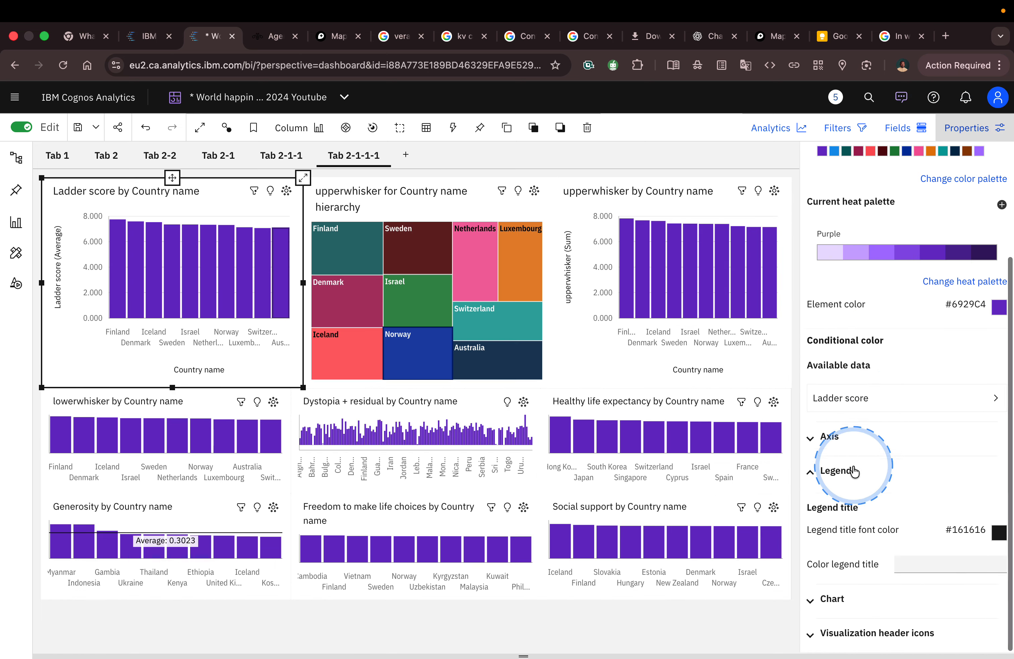
pyautogui.click(846, 440)
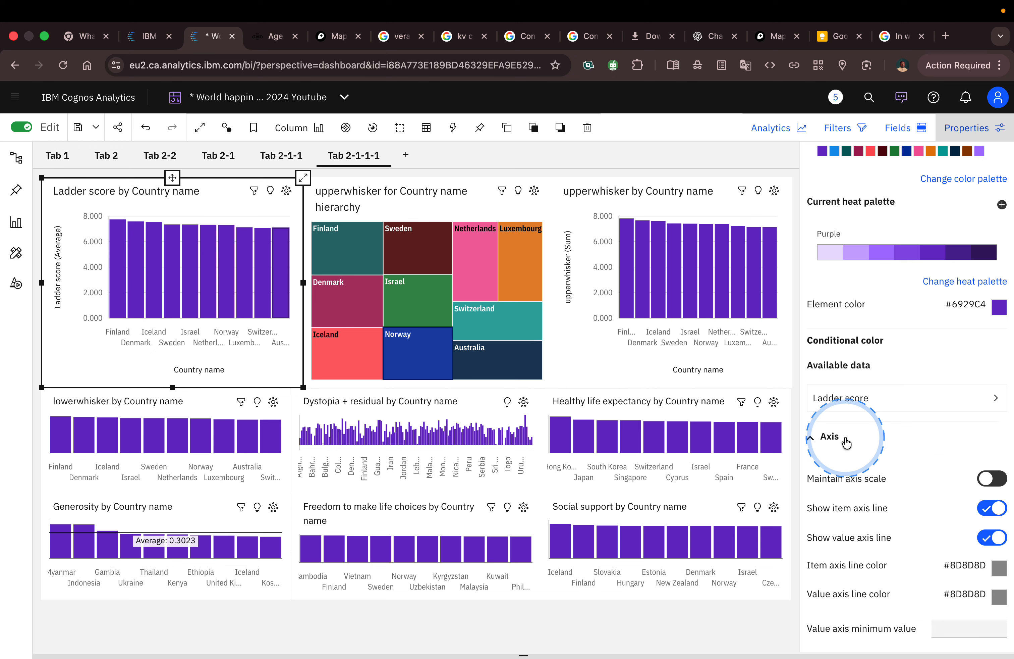
pyautogui.scroll(-6, 875, 426)
pyautogui.scroll(-5, 877, 426)
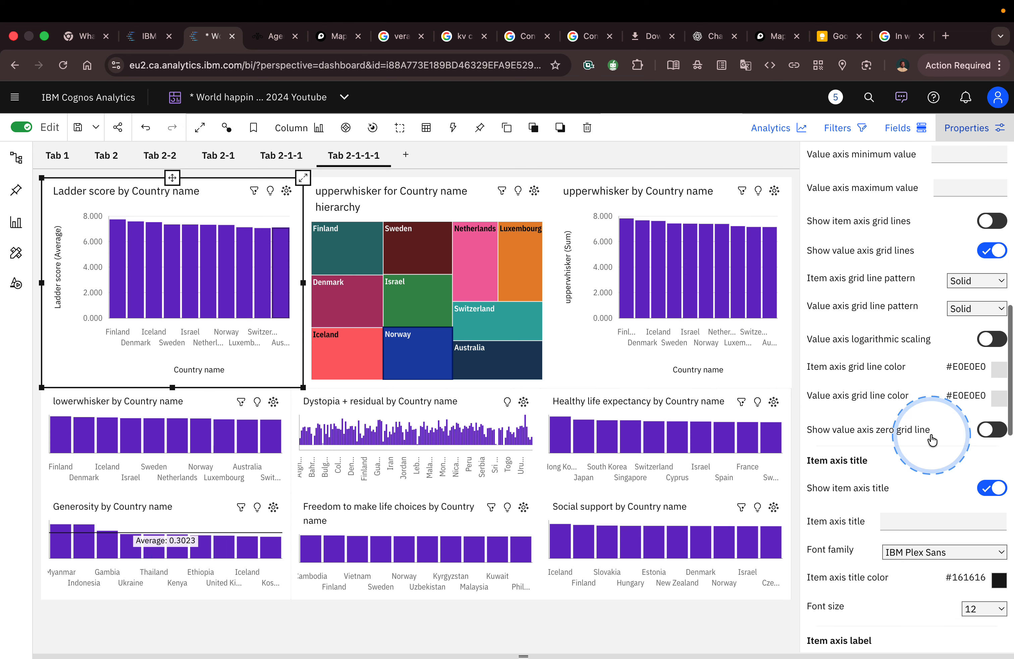
pyautogui.scroll(-1, 932, 440)
pyautogui.click(985, 449)
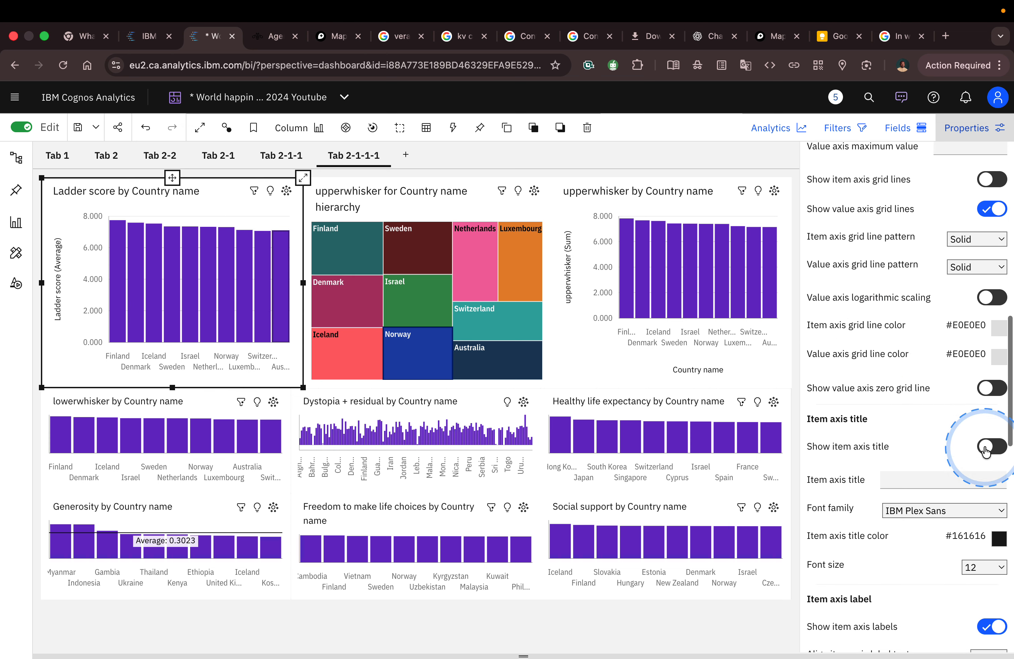
pyautogui.scroll(-1, 936, 361)
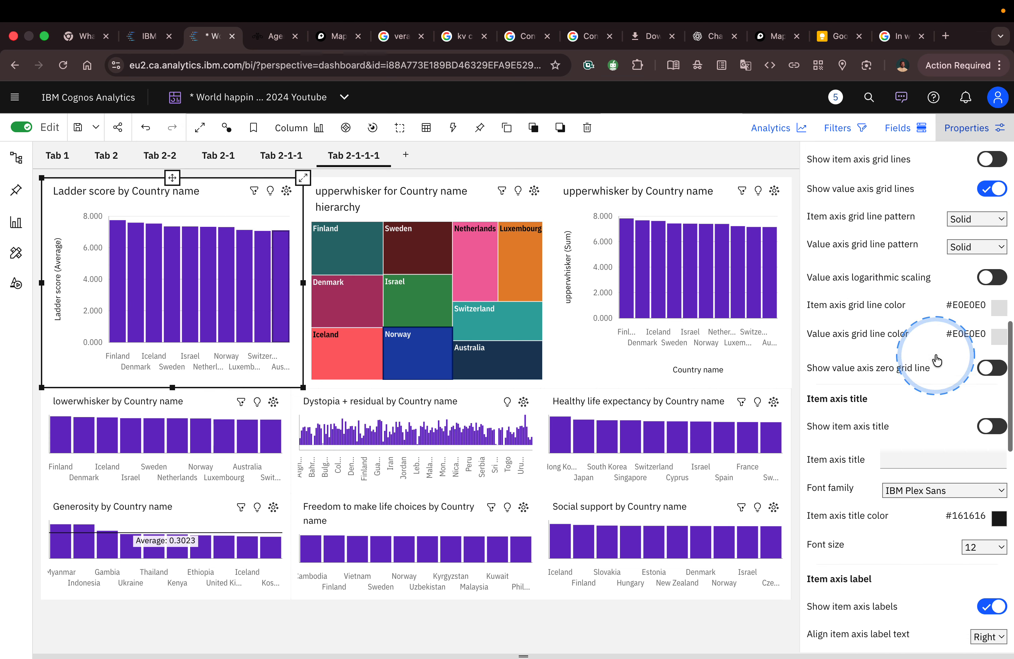
pyautogui.scroll(6, 936, 361)
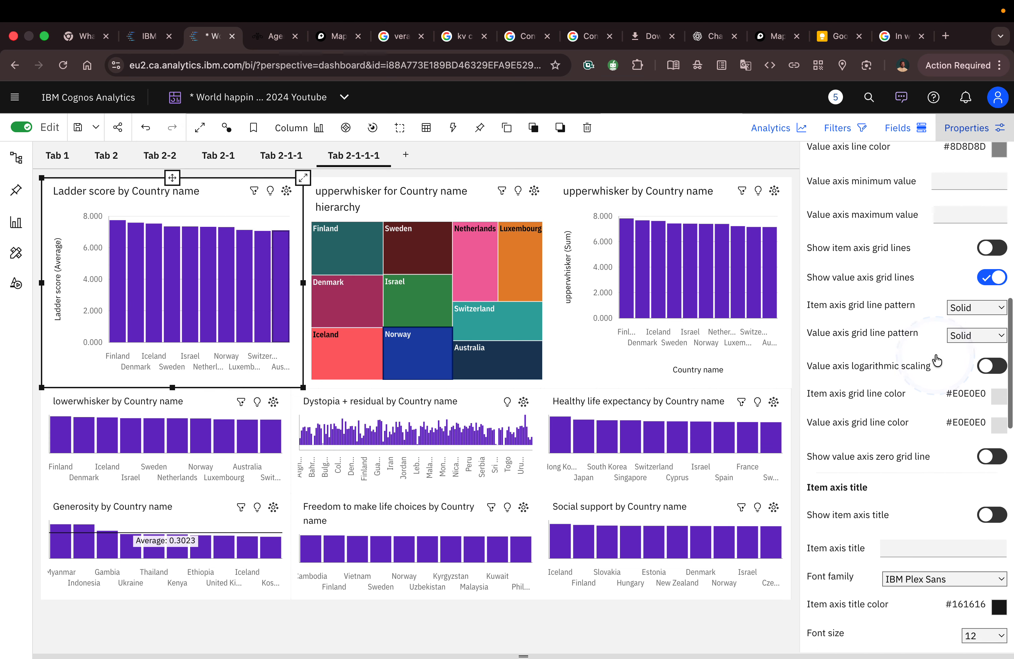
# Hide the item axis title of the upperwhisker by Country name column chart
pyautogui.click(569, 221)
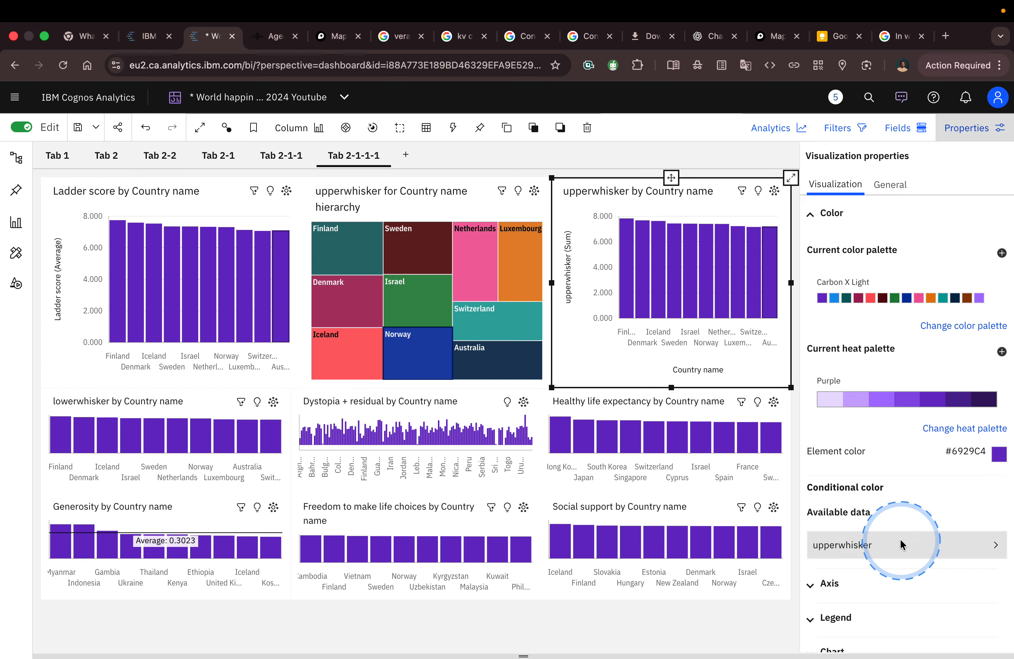
pyautogui.scroll(-10, 888, 591)
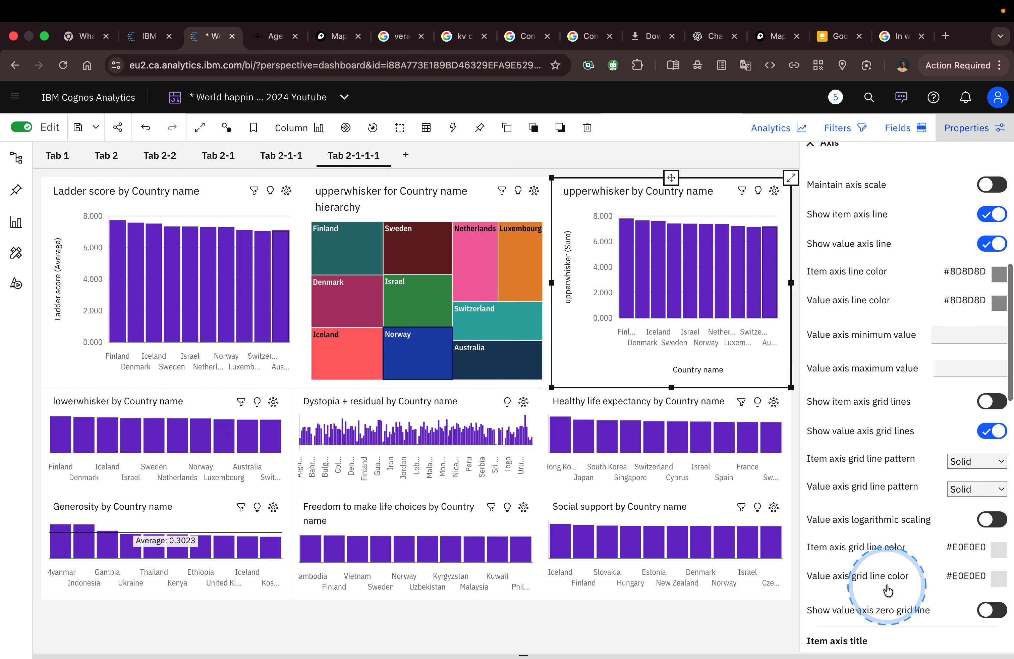
pyautogui.scroll(-3, 888, 590)
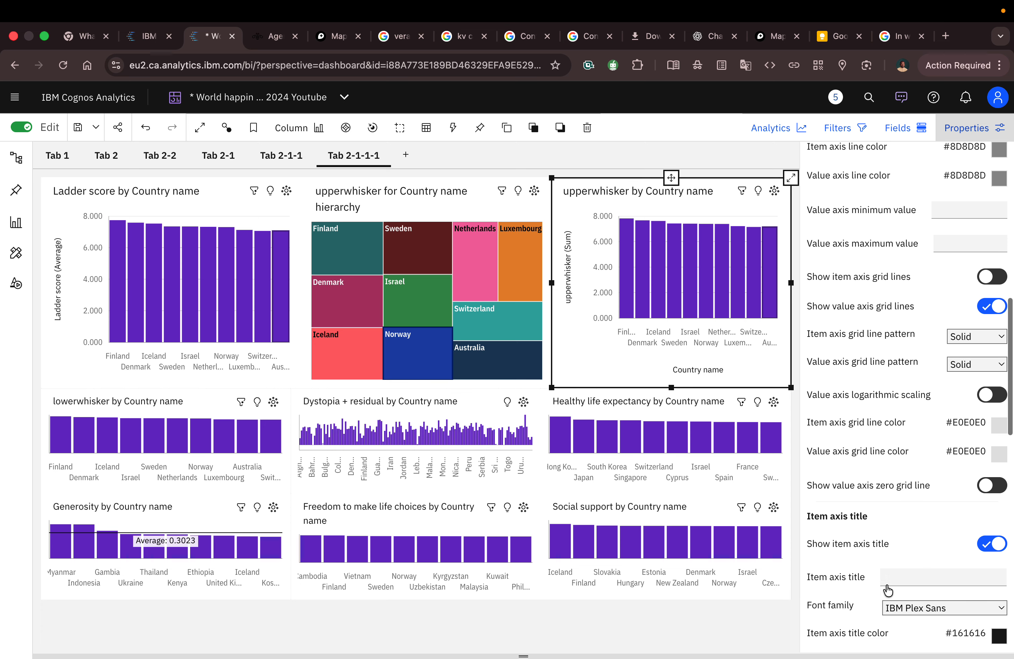
pyautogui.click(992, 543)
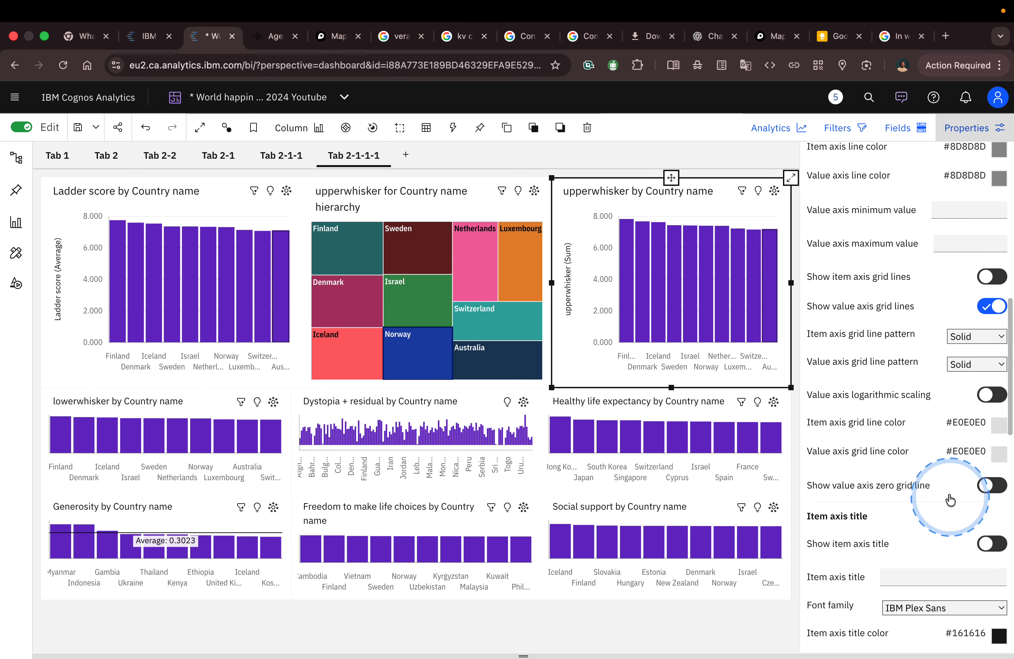
pyautogui.scroll(-1, 870, 314)
pyautogui.scroll(6, 871, 310)
pyautogui.scroll(3, 871, 311)
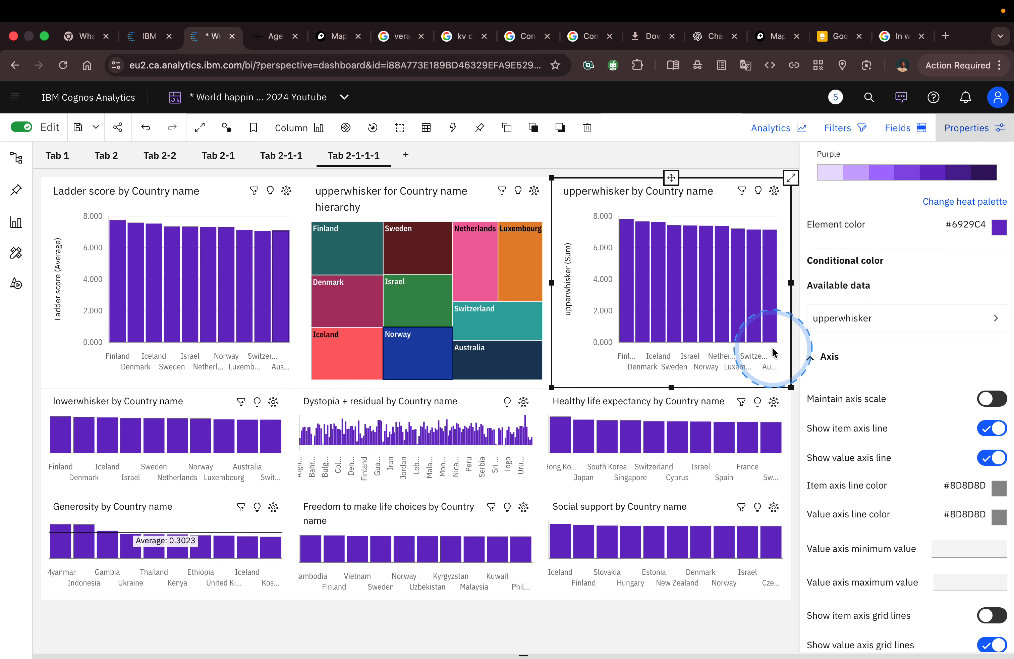
# Turn off the item axis title of the lowerwhisker by Country name chart, clearing any highlighted country
pyautogui.click(226, 433)
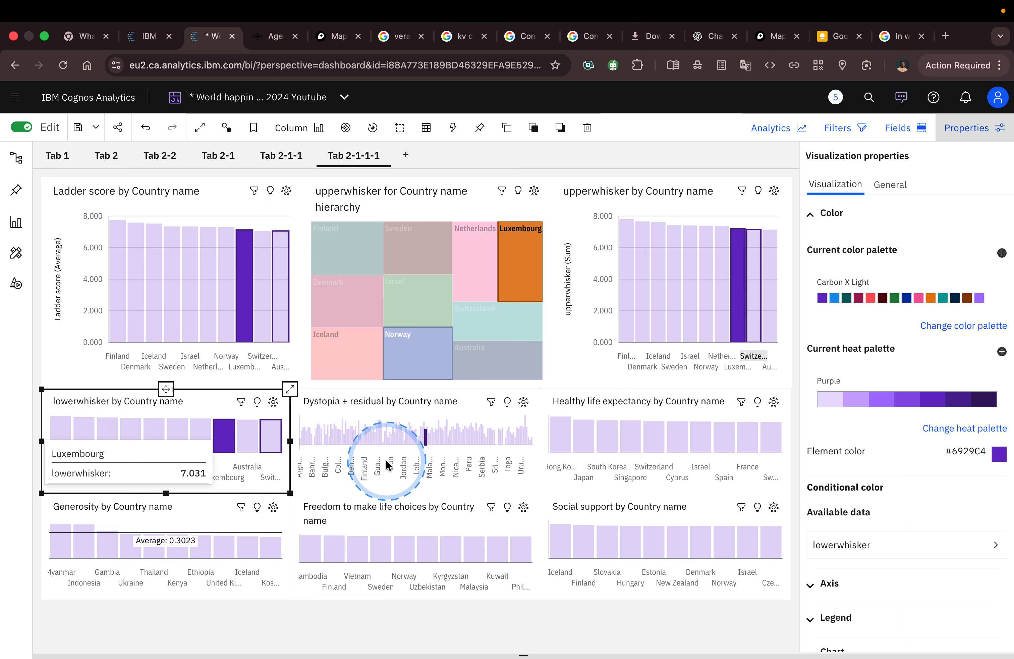
pyautogui.click(227, 481)
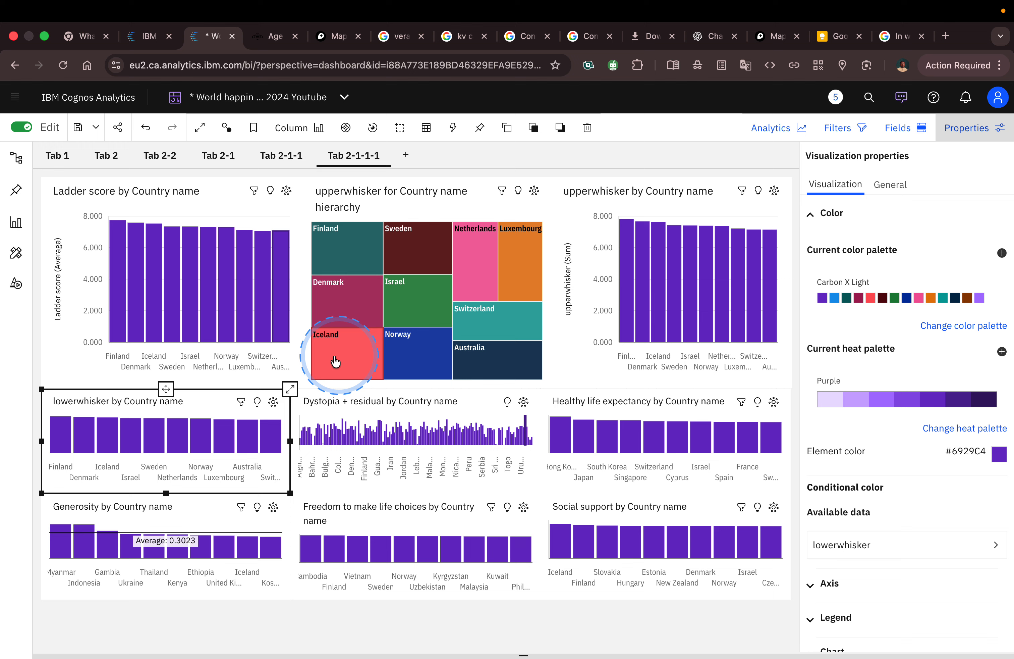
pyautogui.click(830, 213)
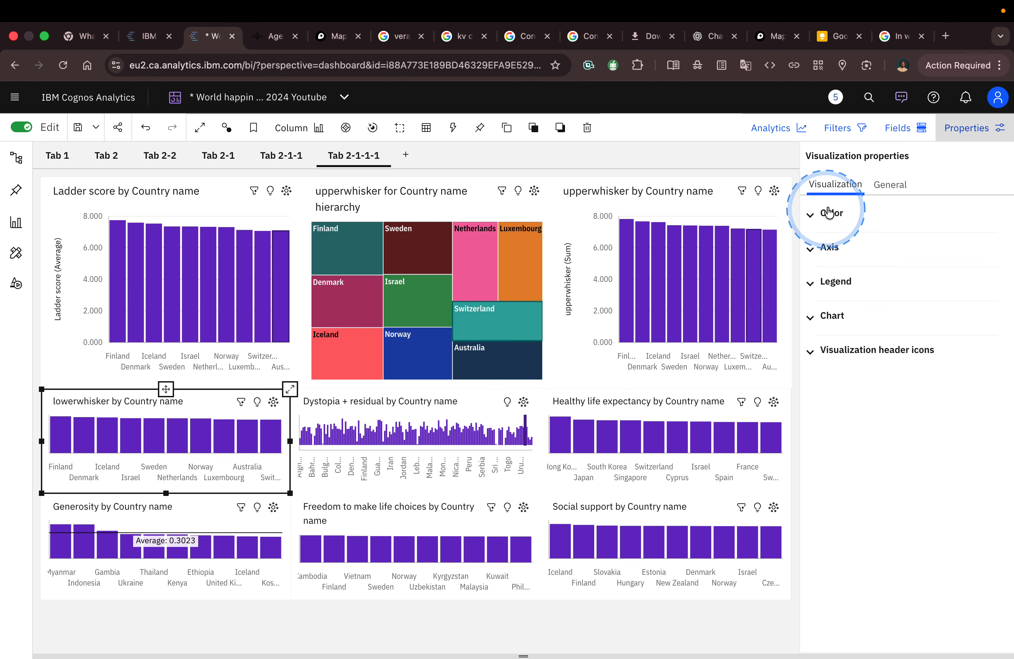
pyautogui.click(830, 247)
pyautogui.scroll(-2, 864, 360)
pyautogui.scroll(-5, 865, 361)
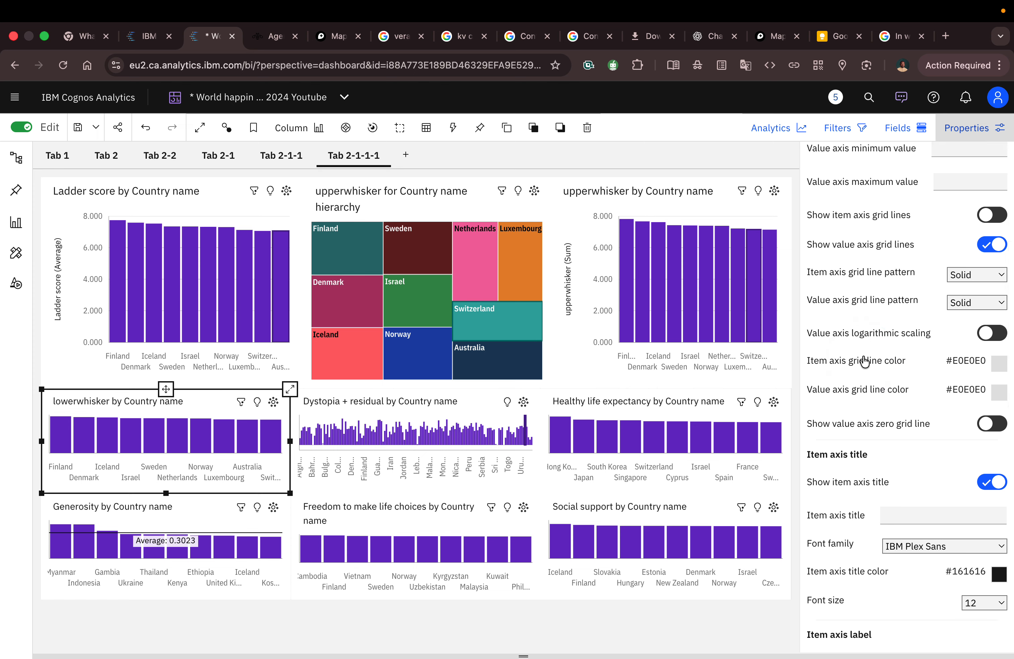
pyautogui.scroll(-2, 864, 360)
pyautogui.click(975, 407)
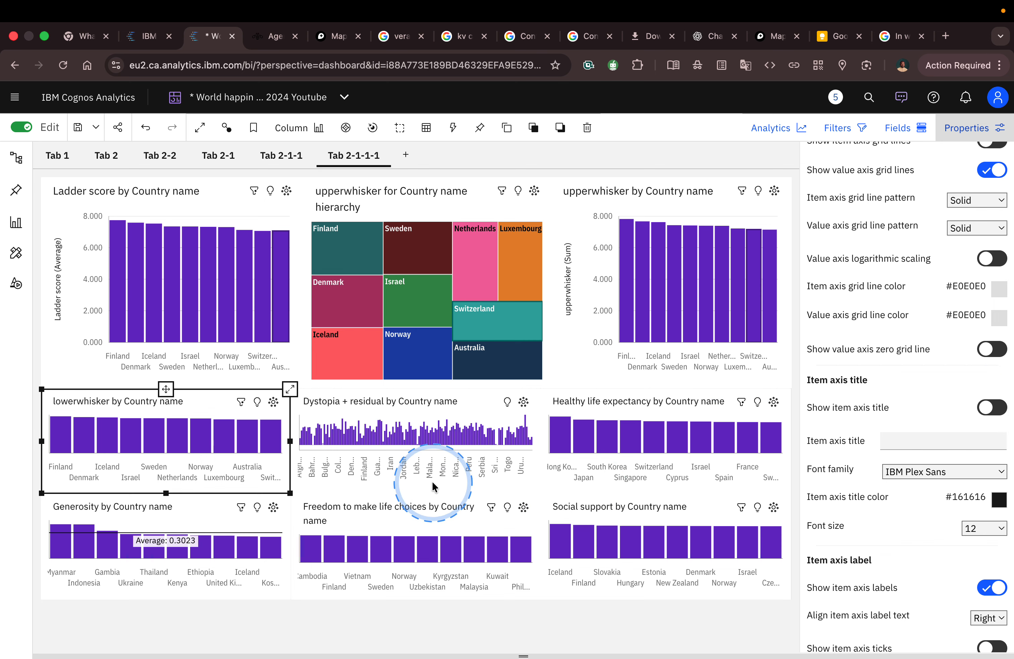
# Maximize the Dystopia + residual by Country name chart, clear its highlighted country, and limit it to the bottom 10 results
pyautogui.click(404, 468)
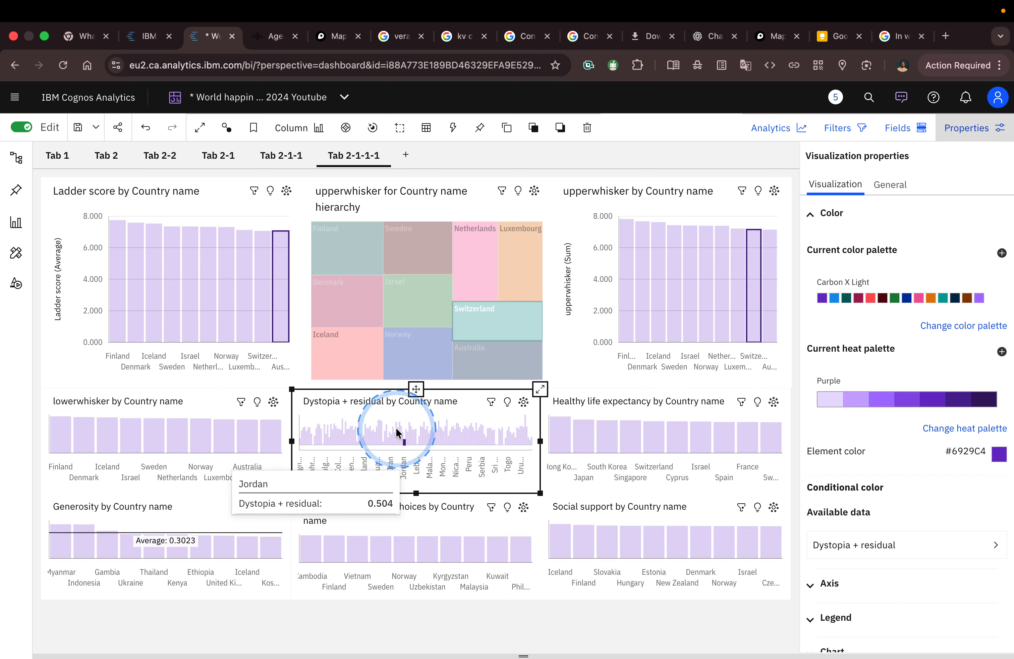
pyautogui.click(541, 388)
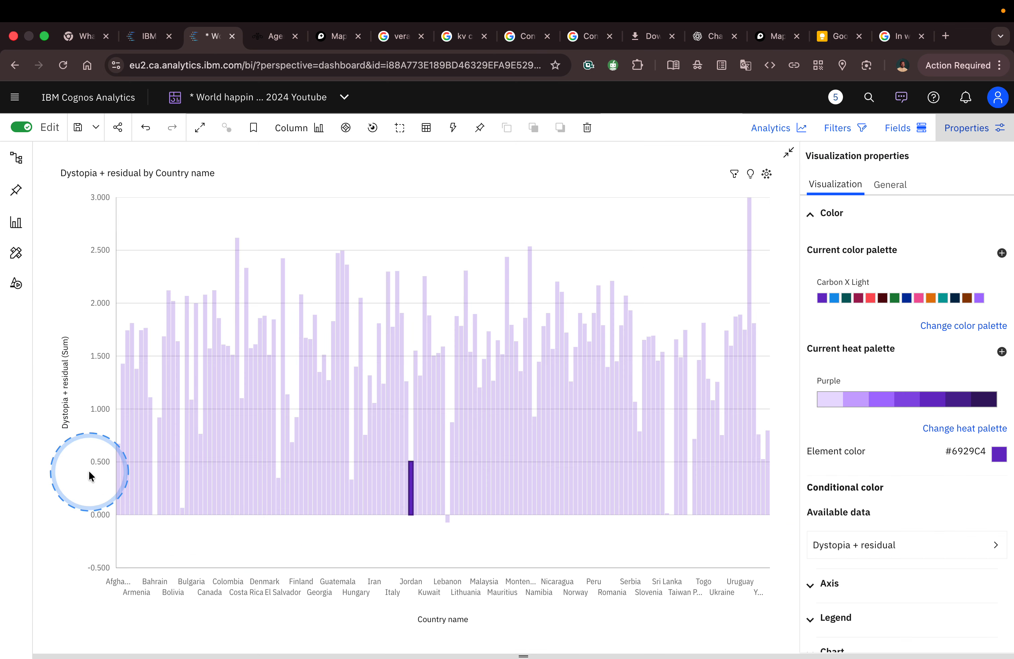
pyautogui.click(90, 475)
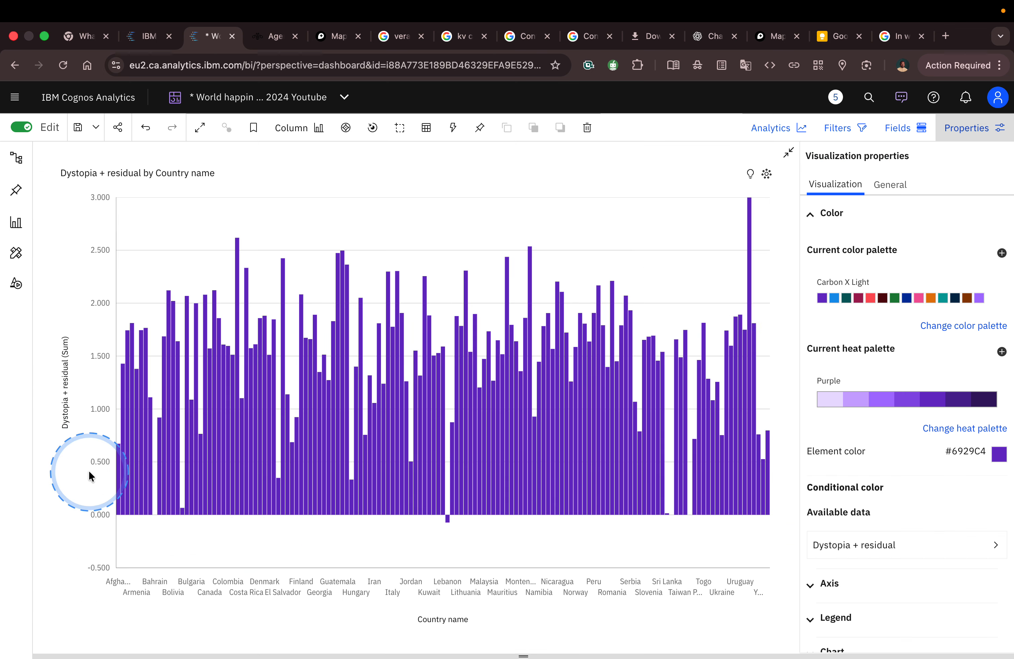
pyautogui.click(65, 385)
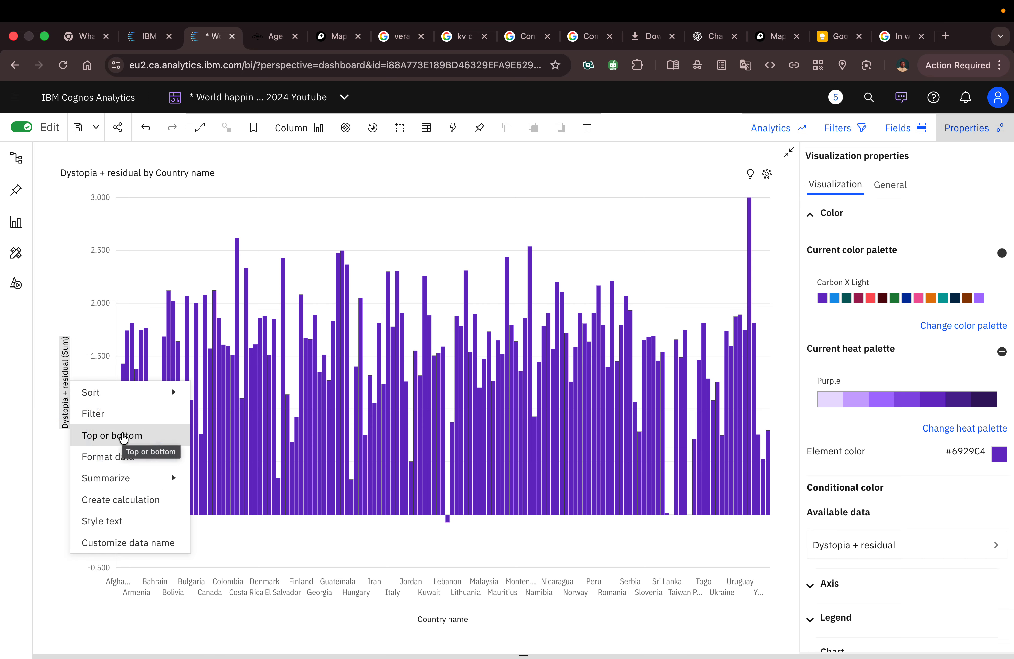
pyautogui.click(123, 436)
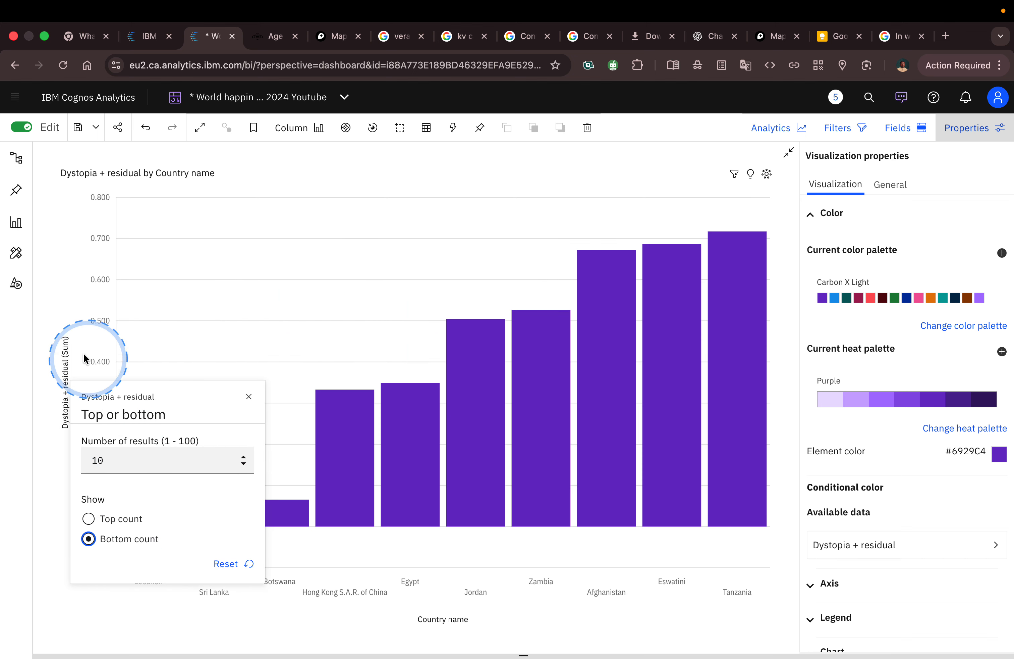
pyautogui.click(59, 322)
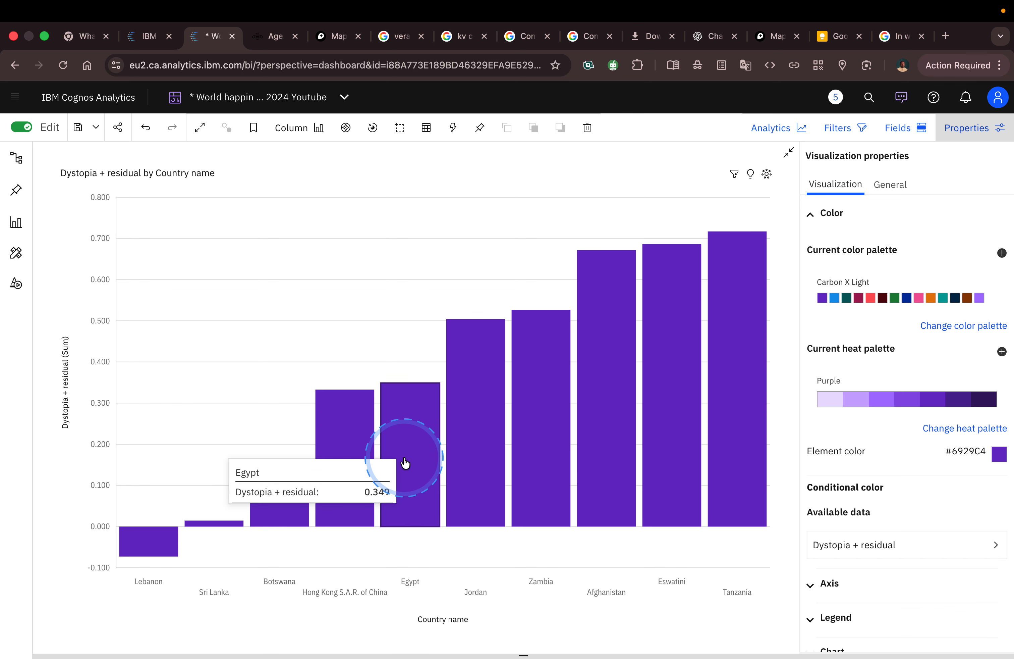
# Show the data behind the Dystopia + residual chart and examine the values for Sri Lanka and Botswana
pyautogui.click(227, 526)
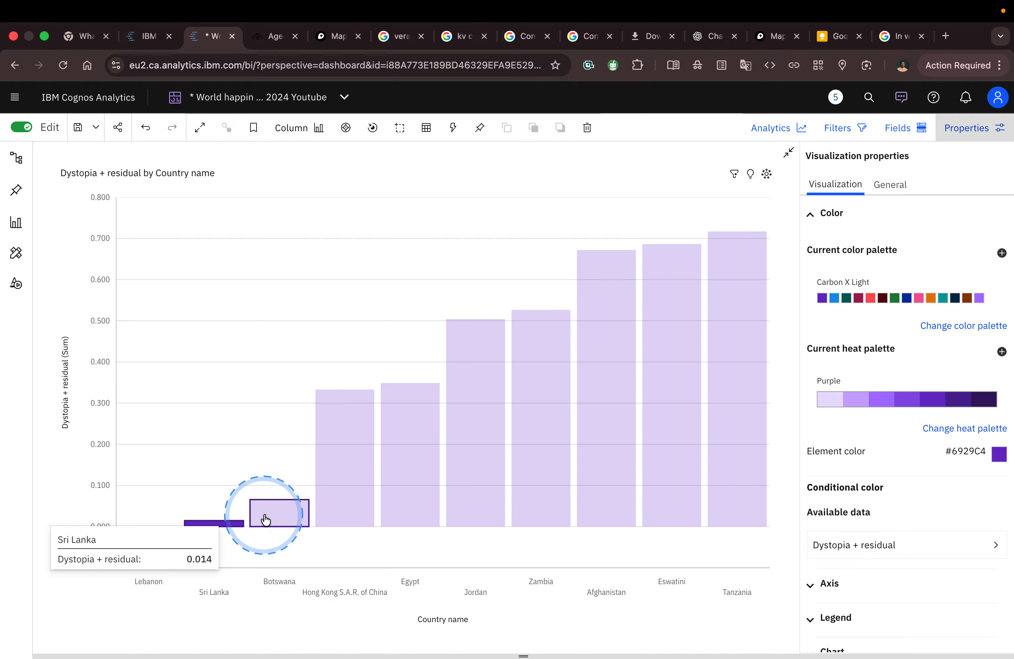
pyautogui.rightClick(285, 511)
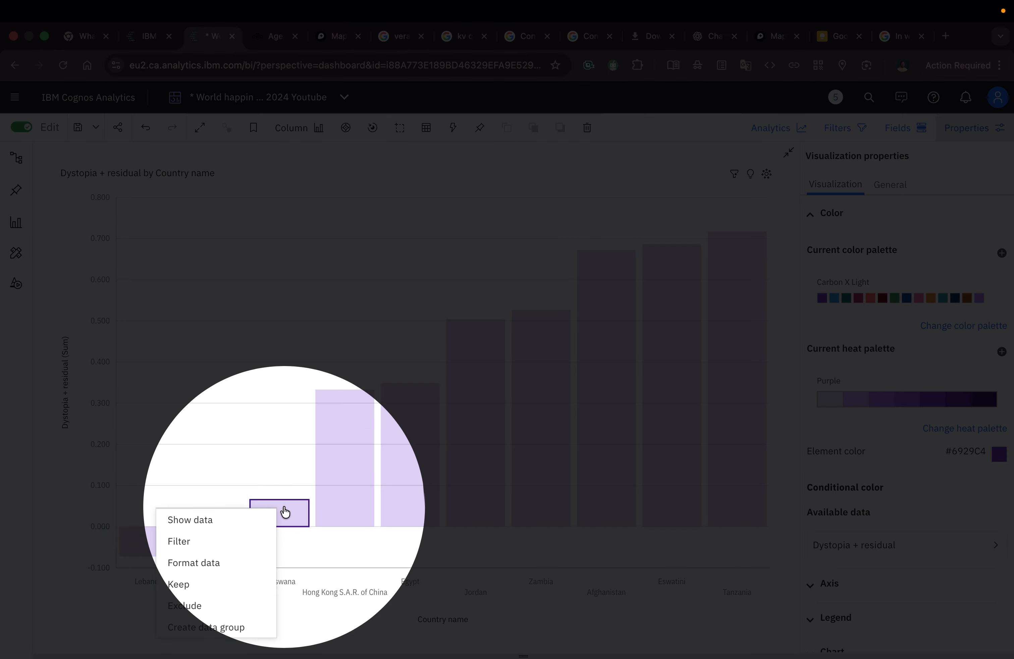
pyautogui.click(274, 517)
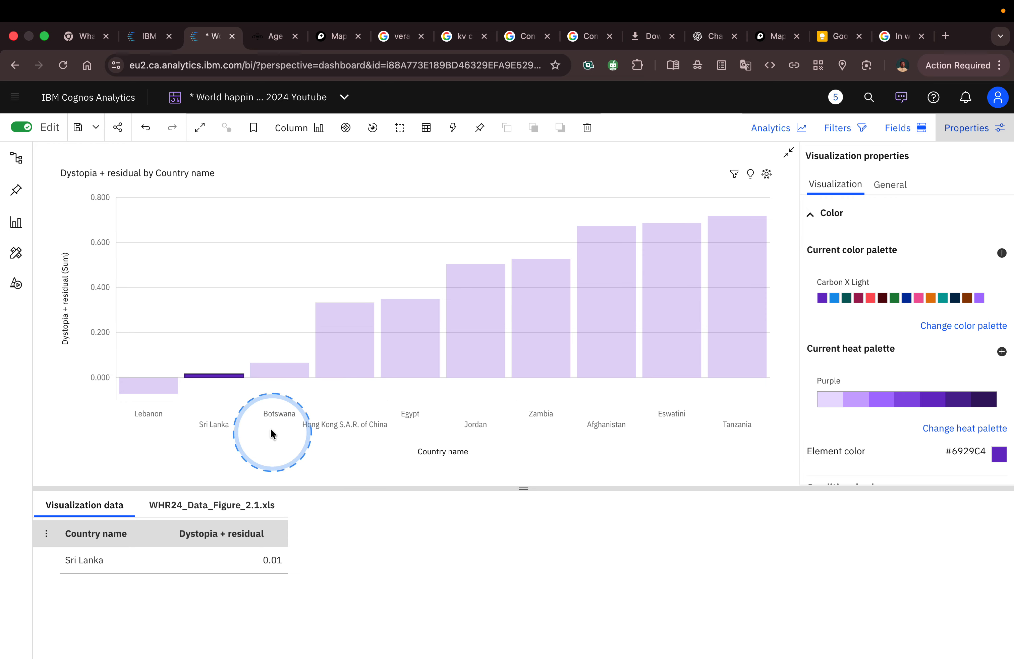
pyautogui.click(287, 376)
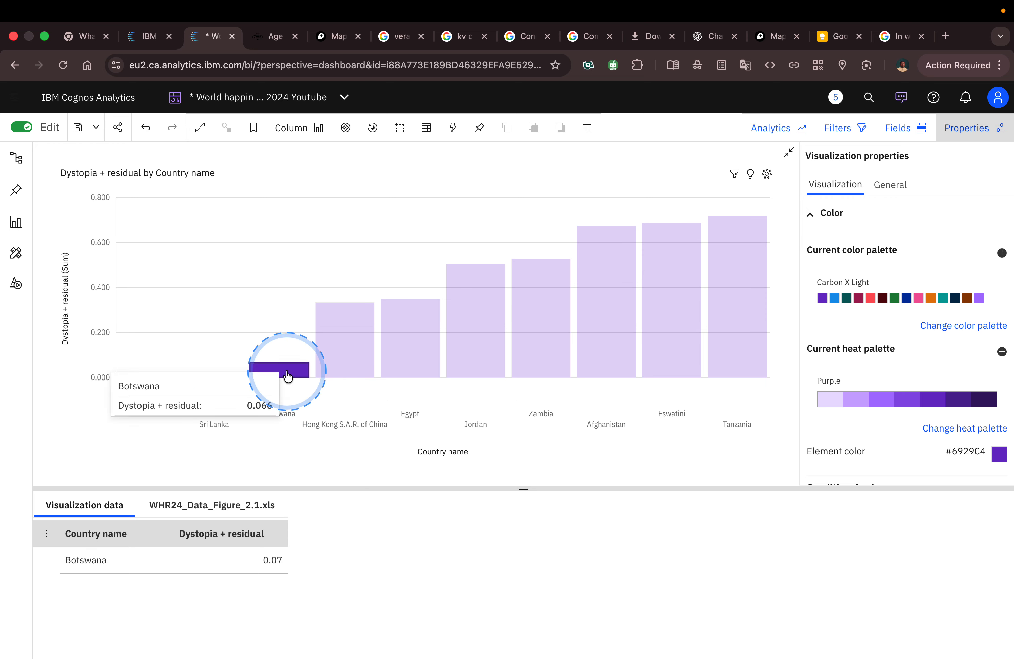
pyautogui.click(299, 389)
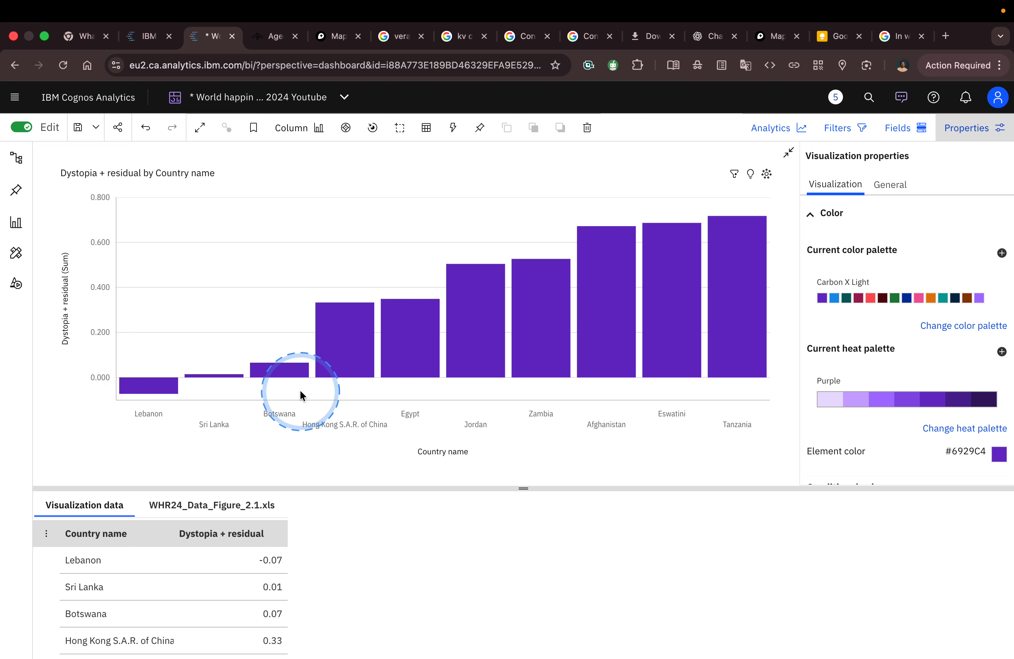
pyautogui.click(246, 375)
pyautogui.click(263, 372)
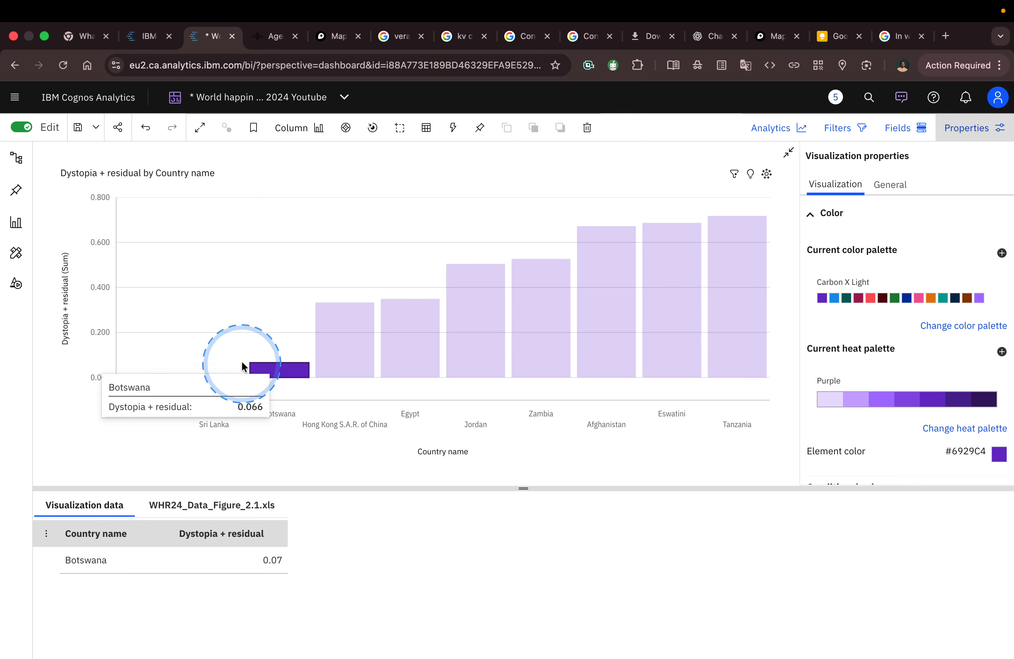
pyautogui.click(201, 342)
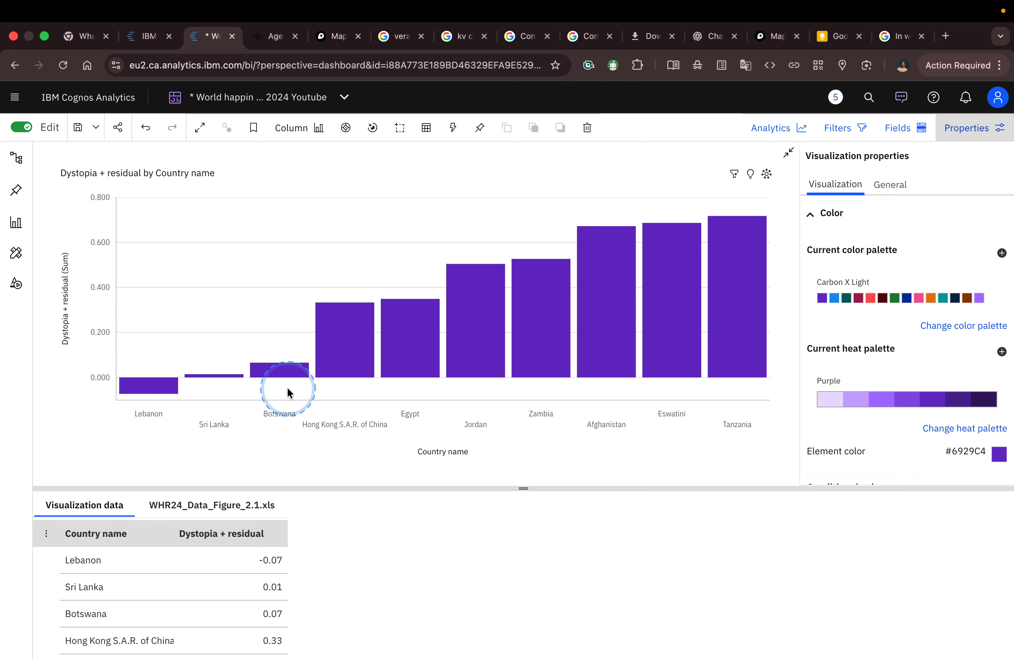
# Combine the Sri Lanka and Botswana bars into a data group named Sri Lanka
pyautogui.click(228, 376)
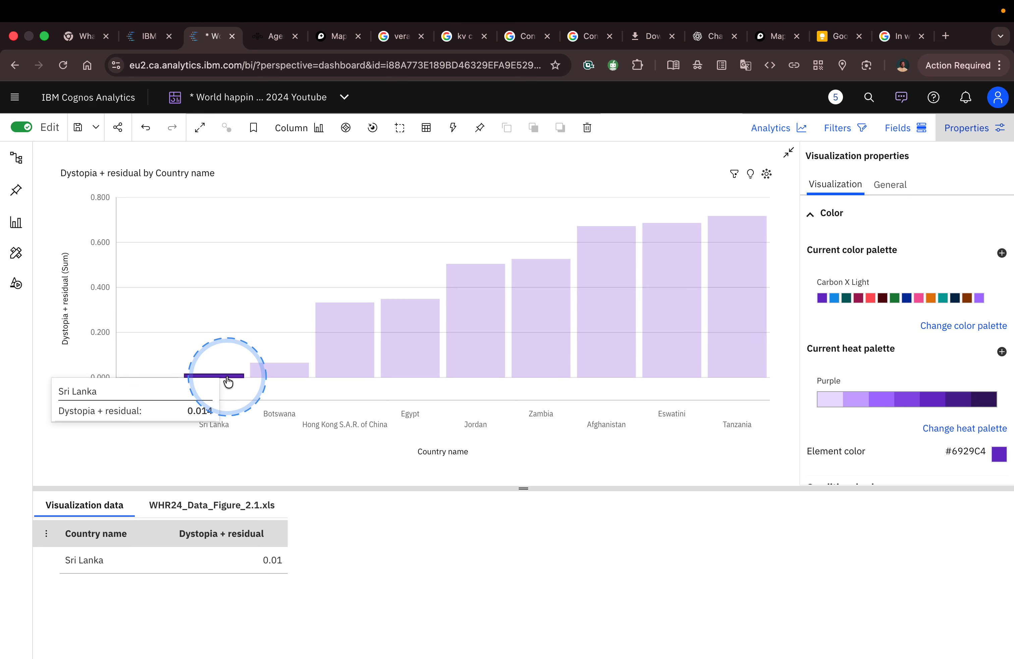
pyautogui.rightClick(269, 370)
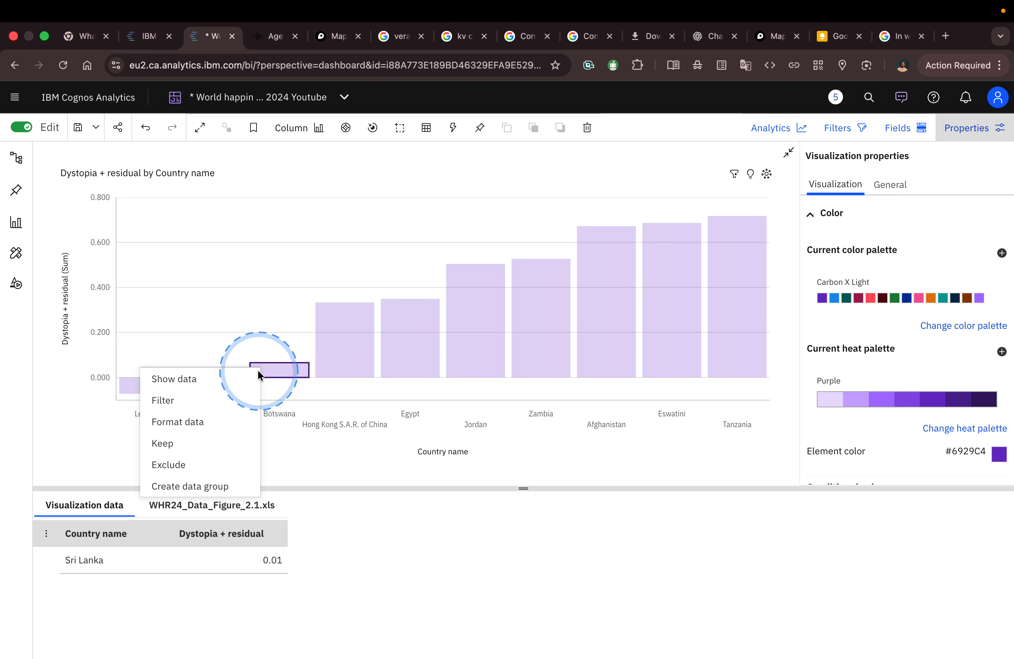
pyautogui.click(229, 486)
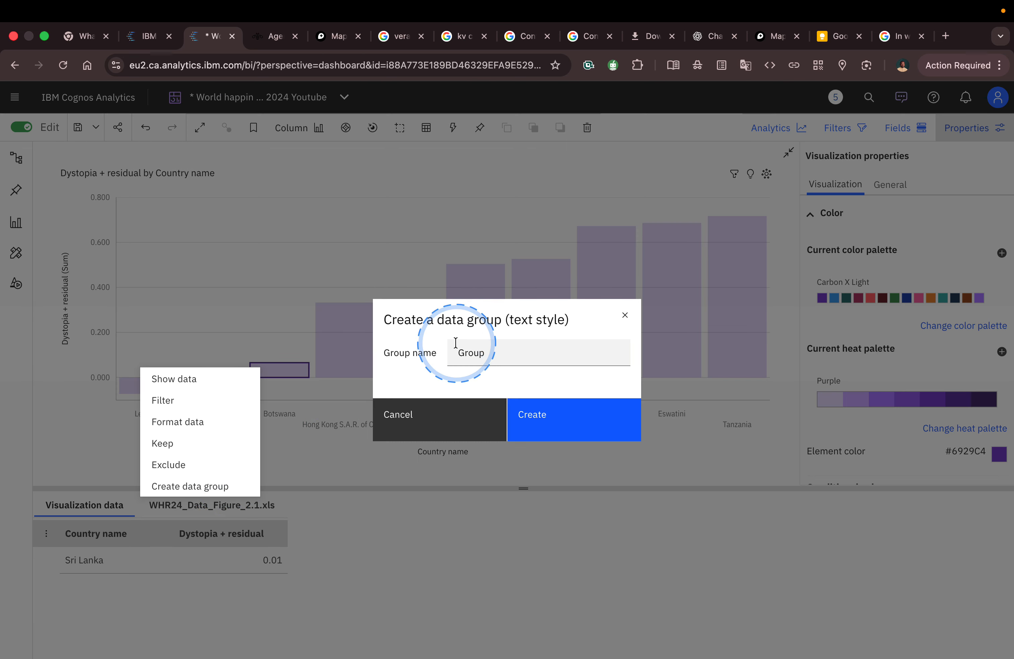
pyautogui.click(501, 353)
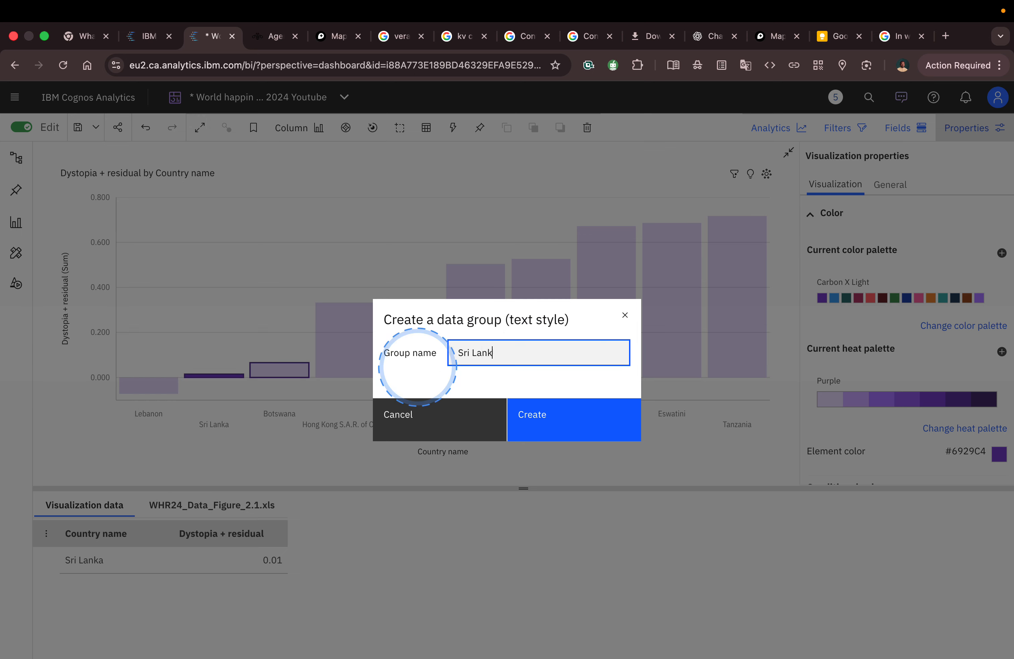
pyautogui.click(545, 419)
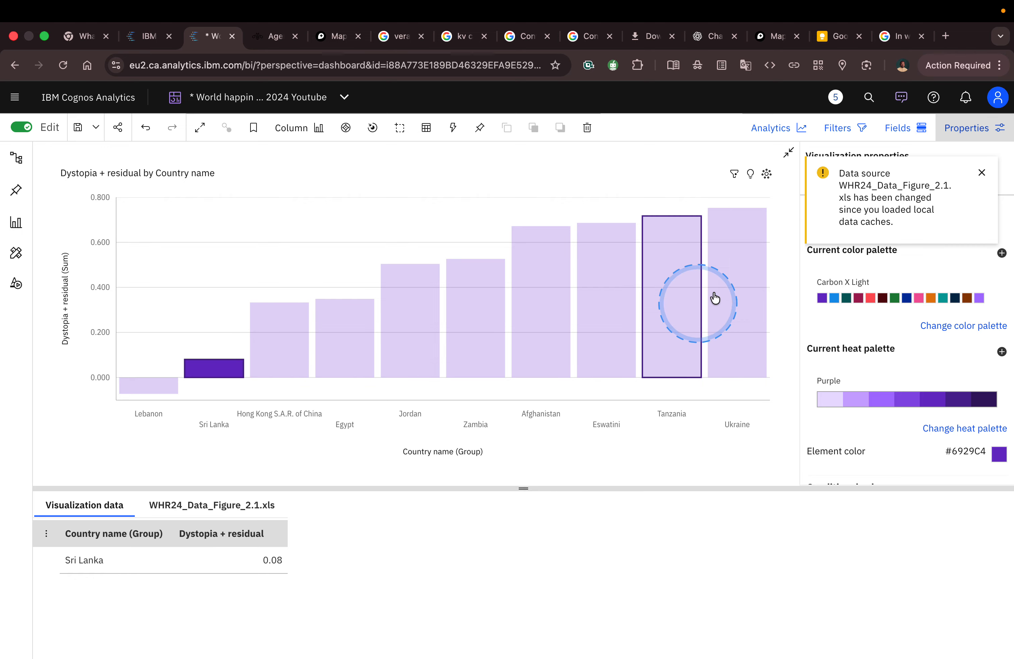
# Restore the Dystopia + residual chart to its place in the dashboard and save the dashboard
pyautogui.click(789, 152)
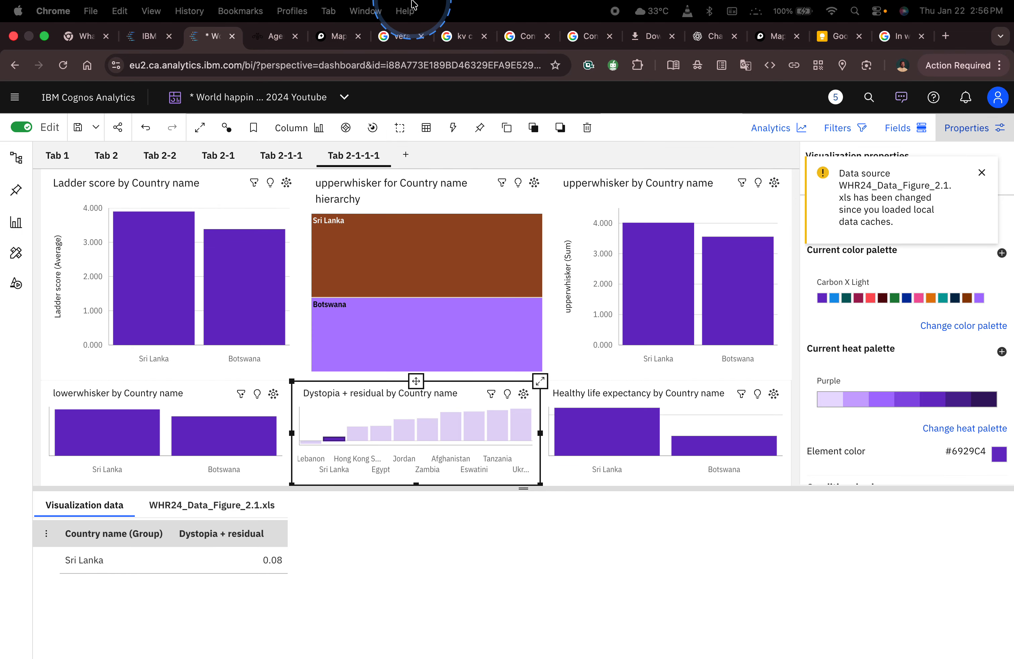
pyautogui.click(78, 132)
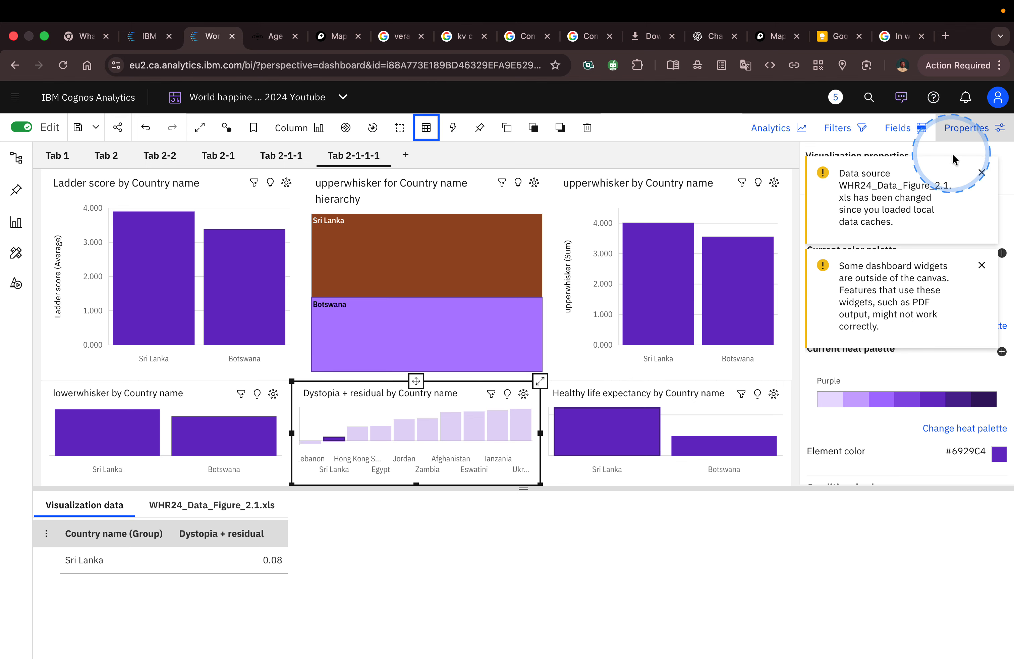
# Dismiss the data source notice and hide both the visualization properties and the visualization data to enlarge the canvas
pyautogui.click(982, 172)
pyautogui.click(962, 128)
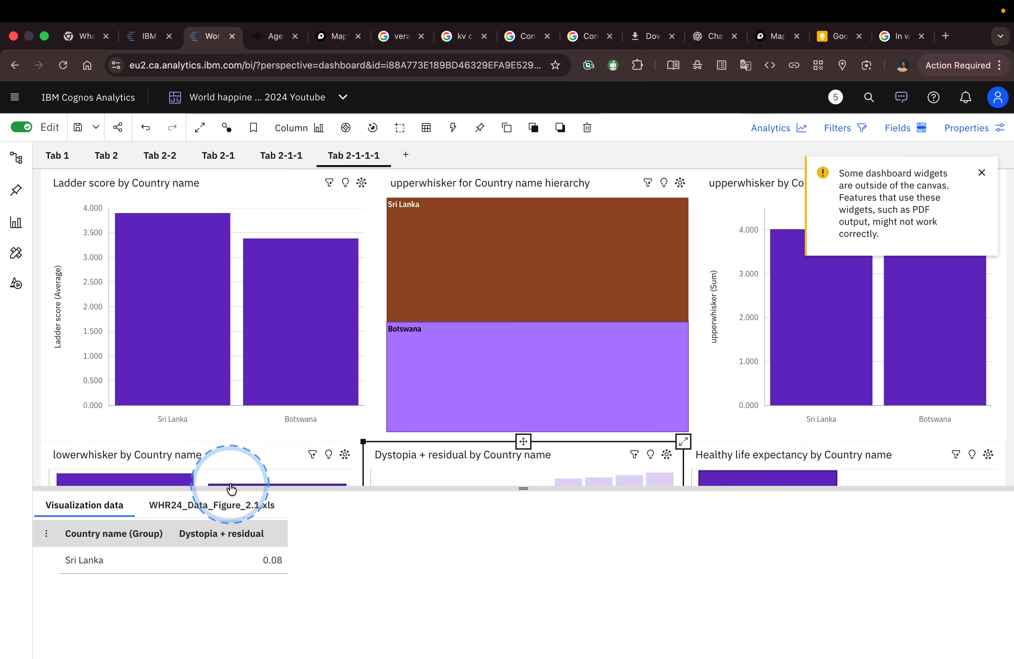
pyautogui.moveTo(521, 492); pyautogui.dragTo(521, 652)
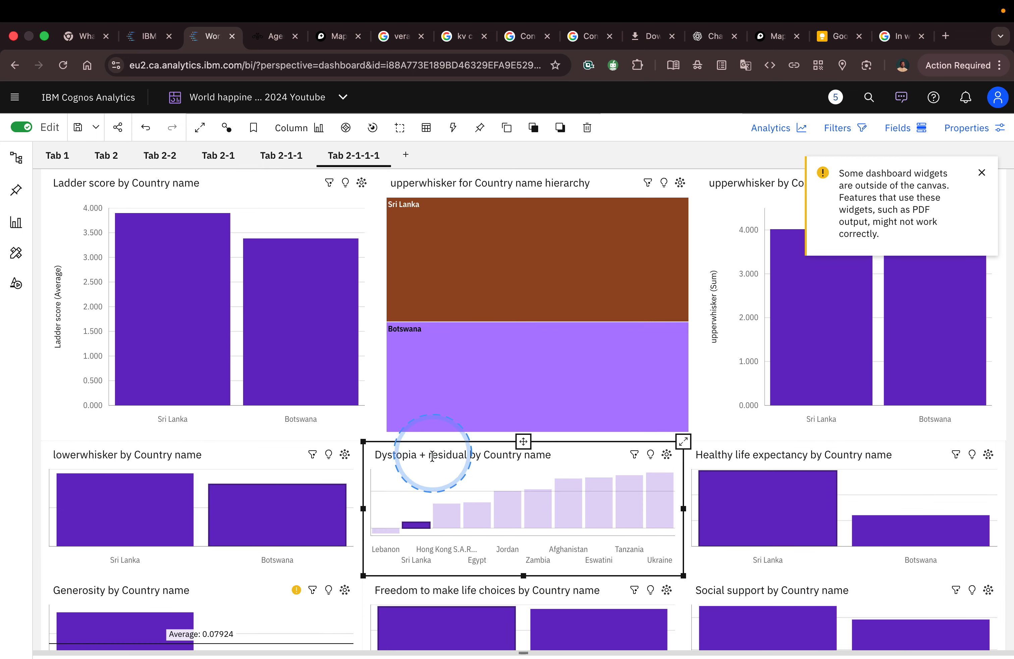
# Clear the Sri Lanka highlight and examine Switzerland and Australia in turn across the charts through the tree map, ending with no selection
pyautogui.click(432, 470)
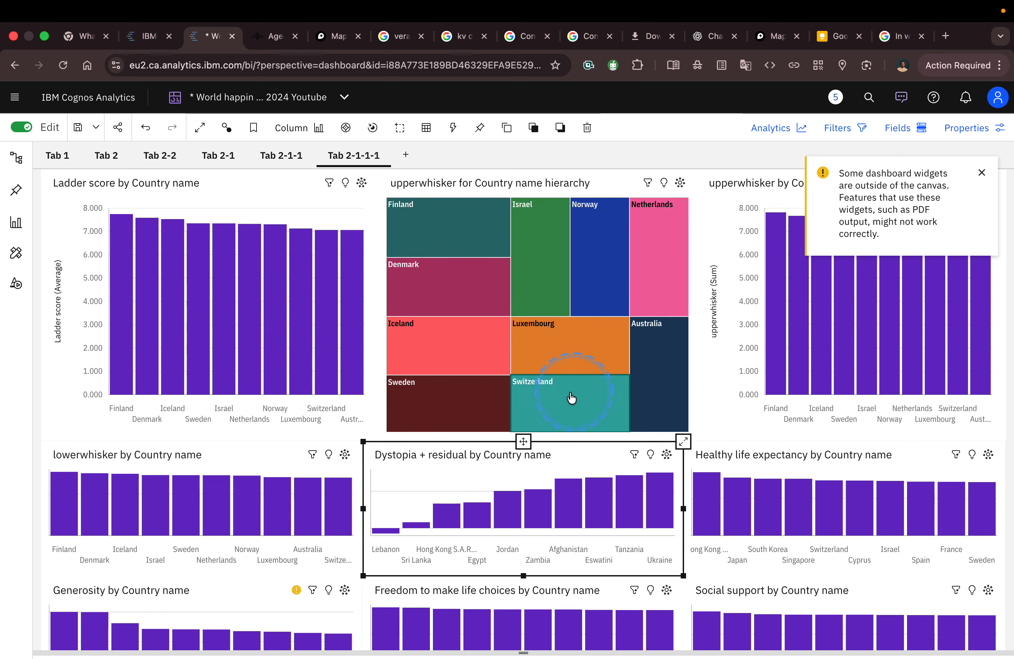
pyautogui.click(557, 406)
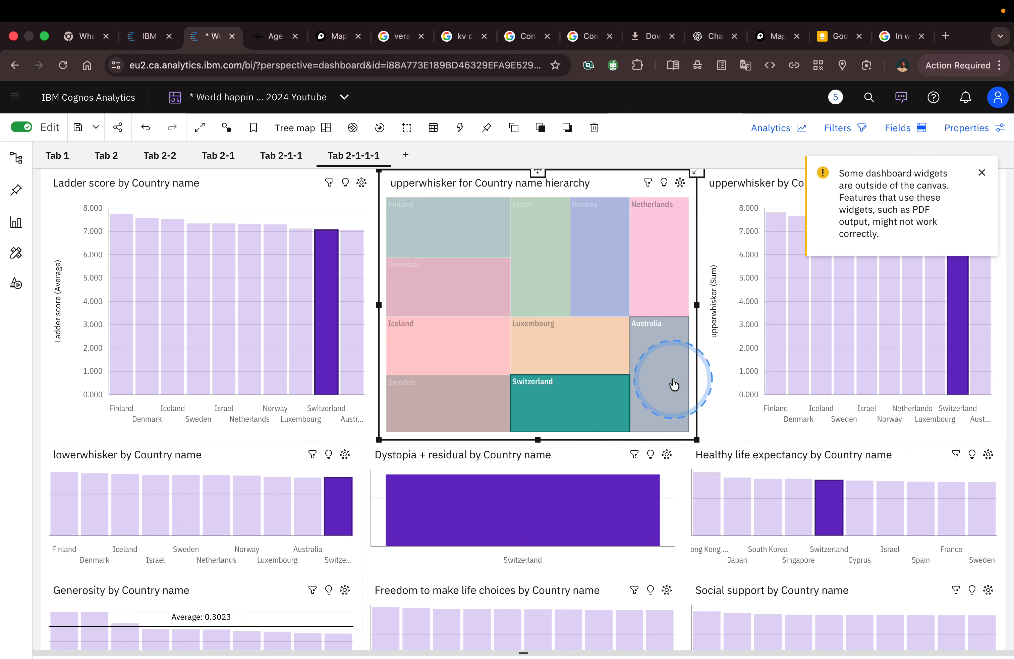
pyautogui.click(656, 396)
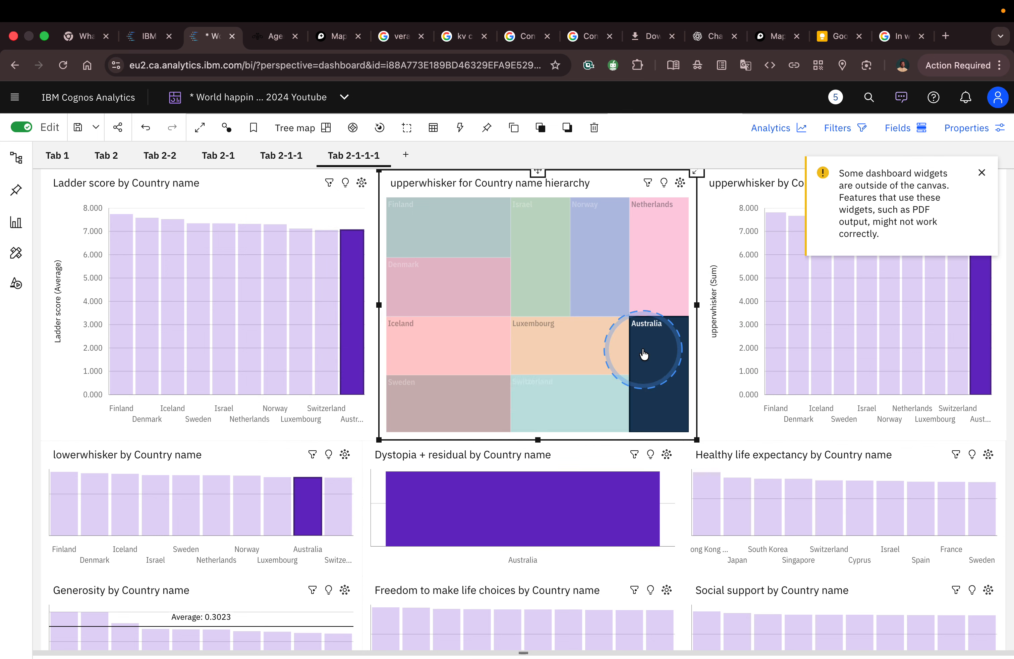
pyautogui.click(593, 509)
pyautogui.click(663, 498)
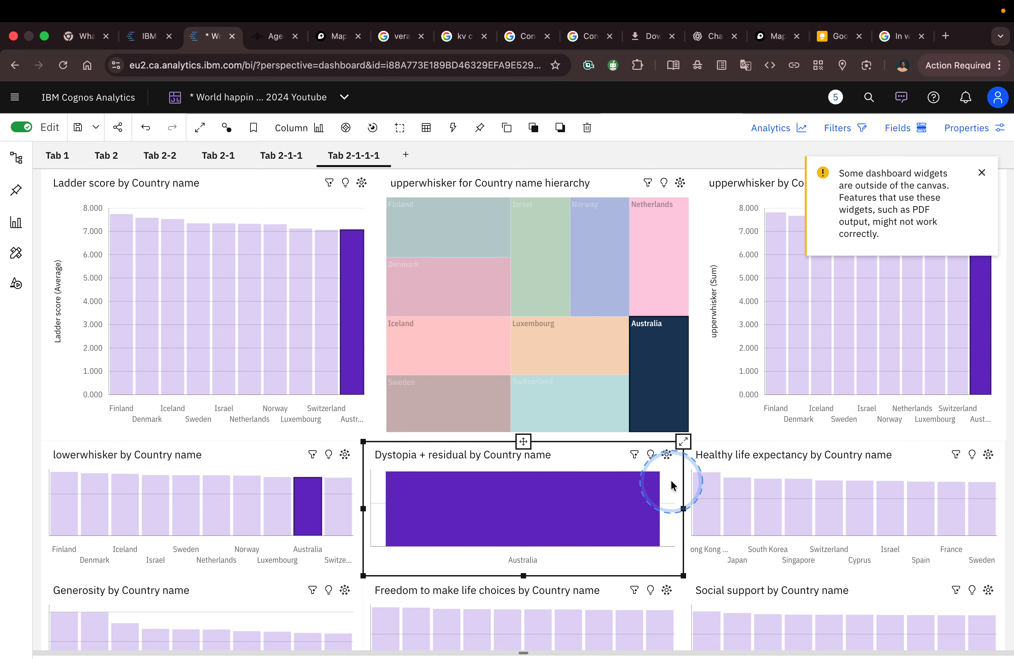
pyautogui.click(670, 370)
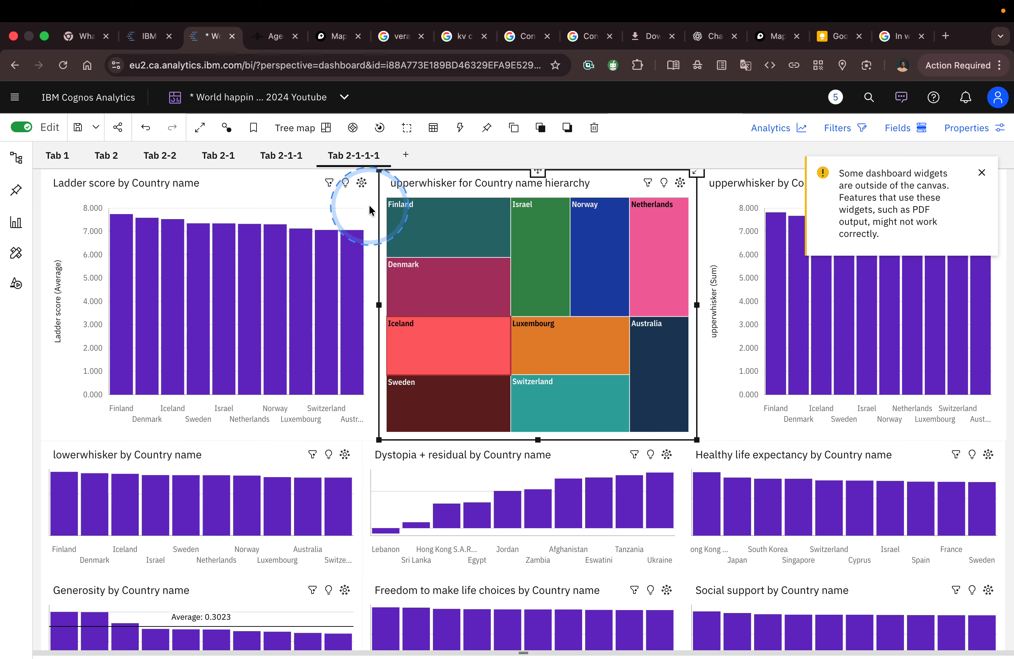
# Maximize the Ladder score by Country name chart and highlight the Netherlands and Norway bars together
pyautogui.click(280, 184)
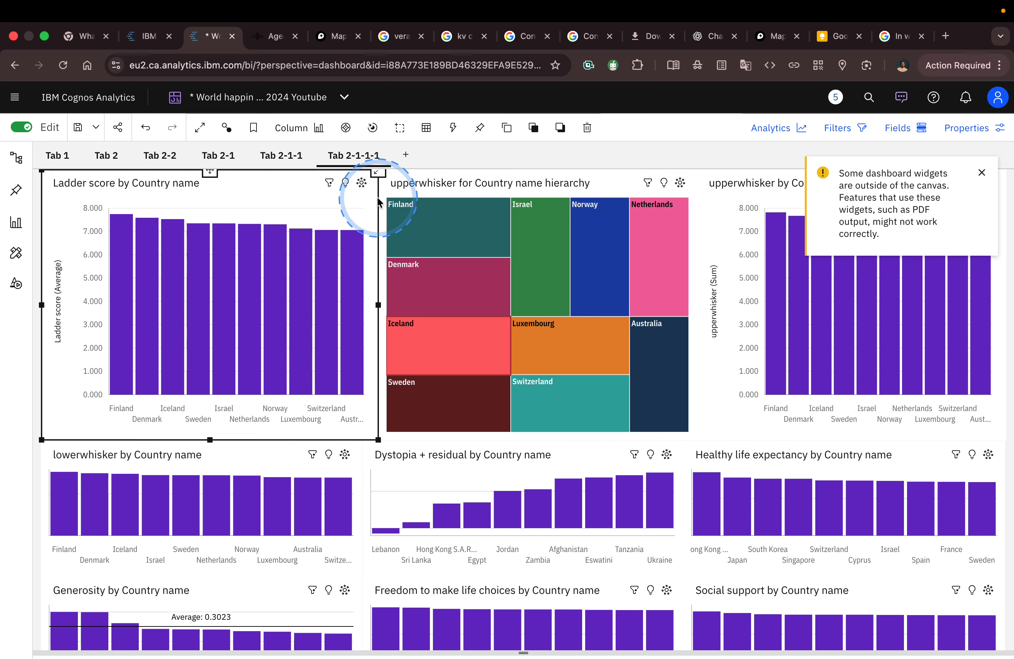
pyautogui.click(378, 173)
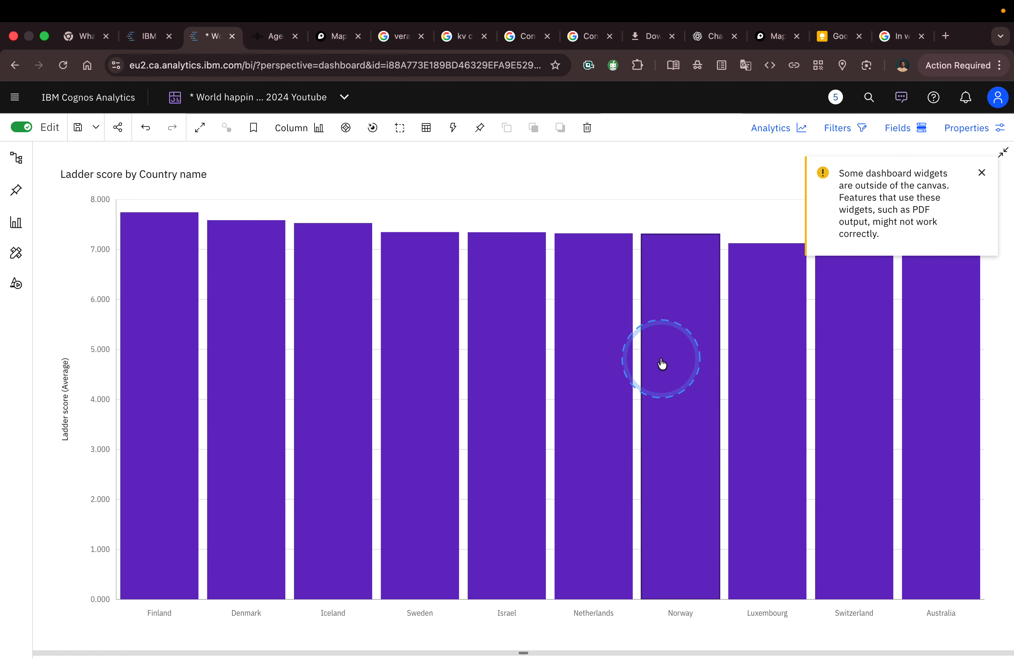
pyautogui.click(694, 369)
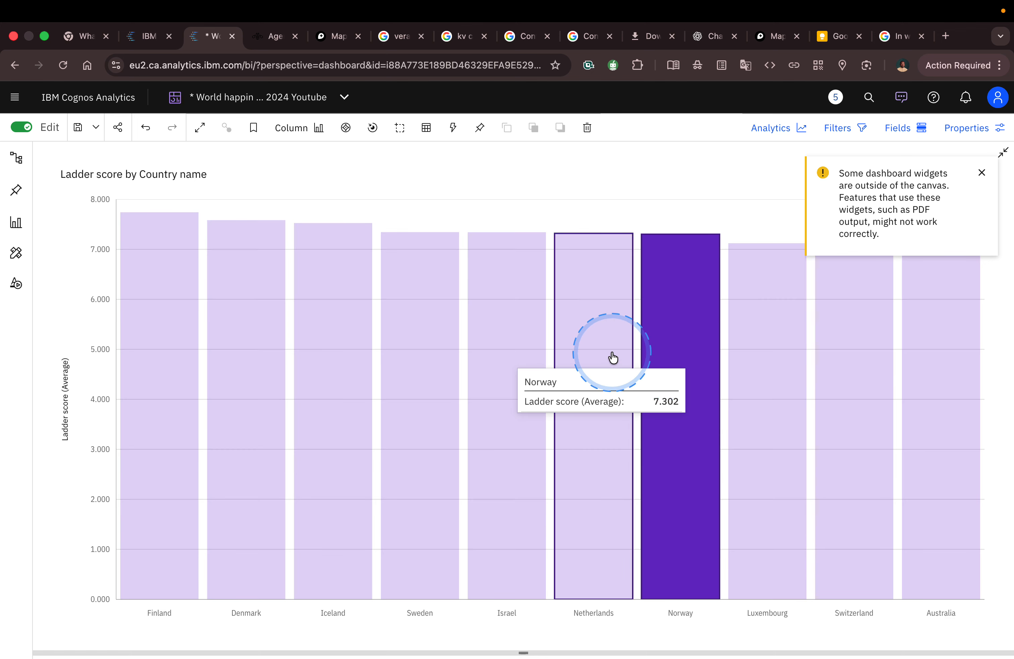
pyautogui.click(609, 320)
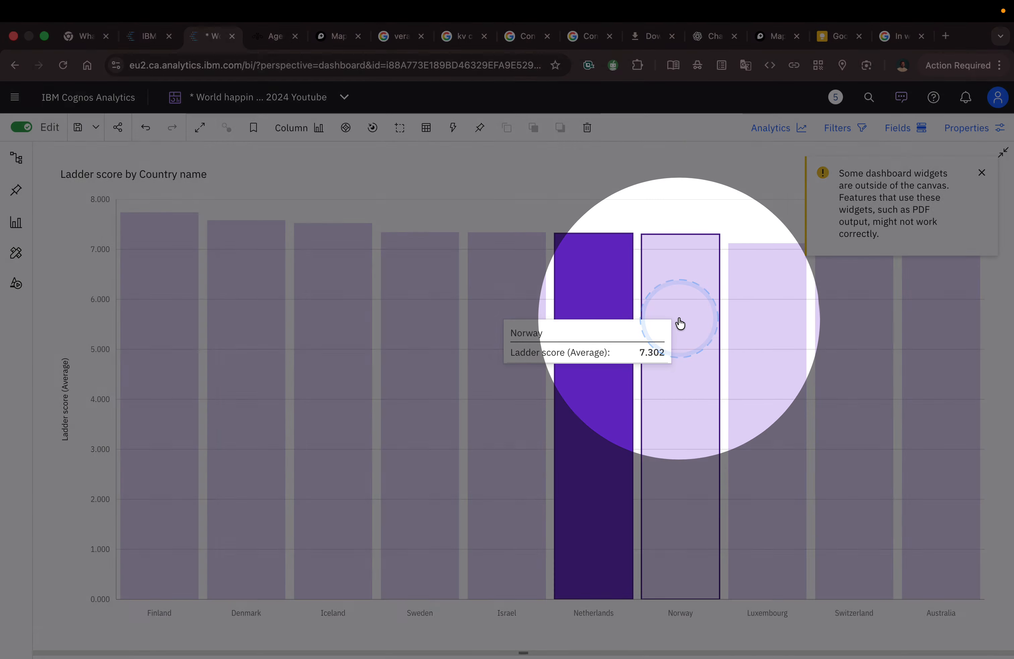
pyautogui.rightClick(677, 324)
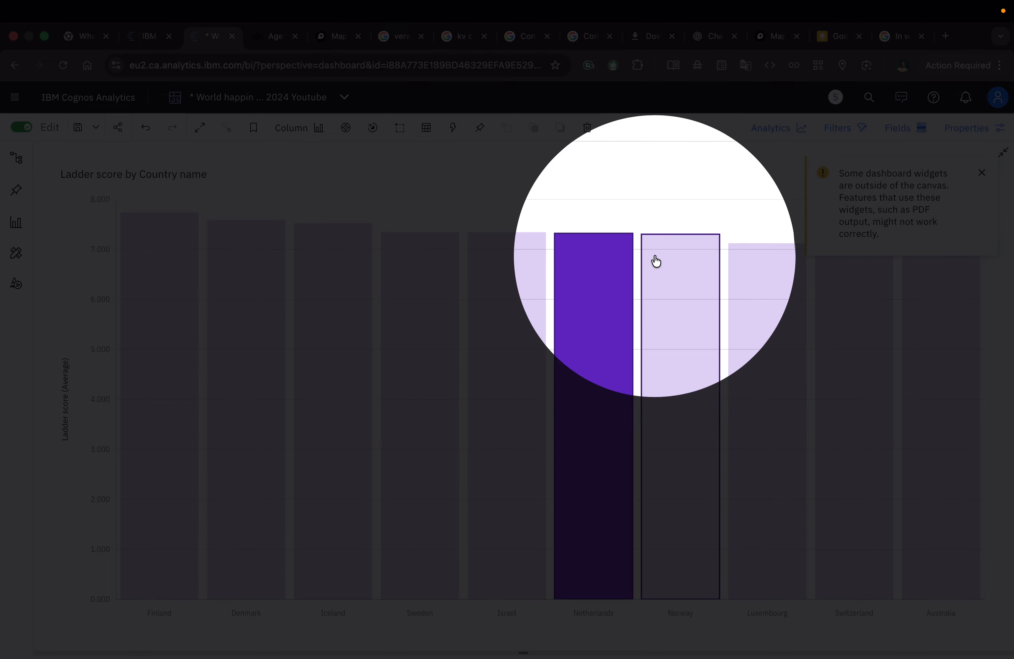
pyautogui.rightClick(646, 280)
pyautogui.click(673, 287)
pyautogui.click(675, 291)
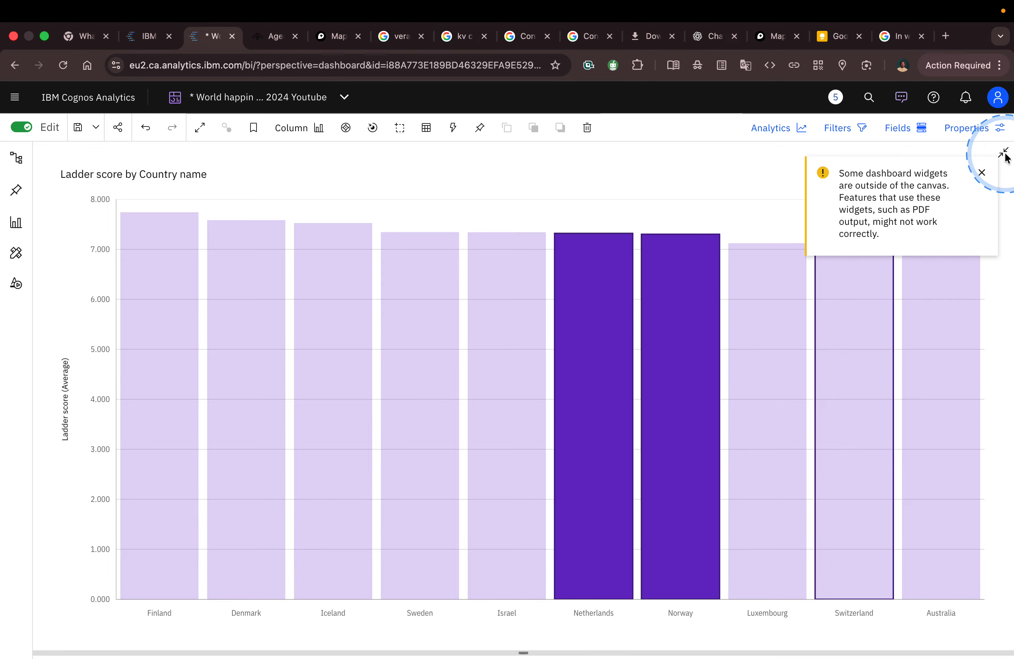
# Dismiss the out-of-canvas widgets notice and restore the Ladder score chart to its place in the dashboard
pyautogui.click(982, 174)
pyautogui.click(1004, 151)
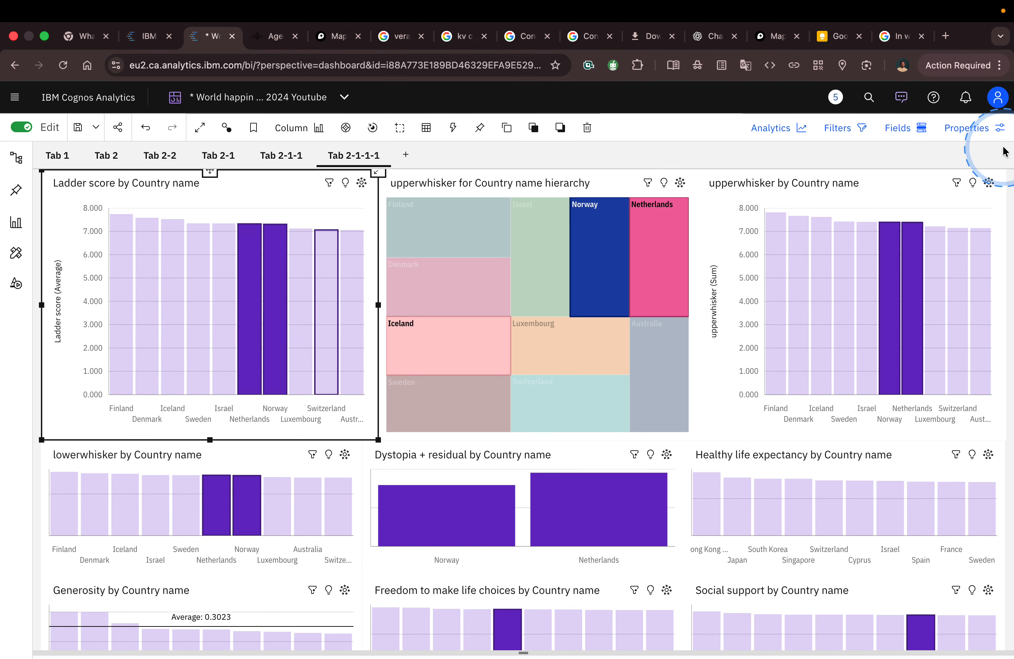
pyautogui.moveTo(813, 232)
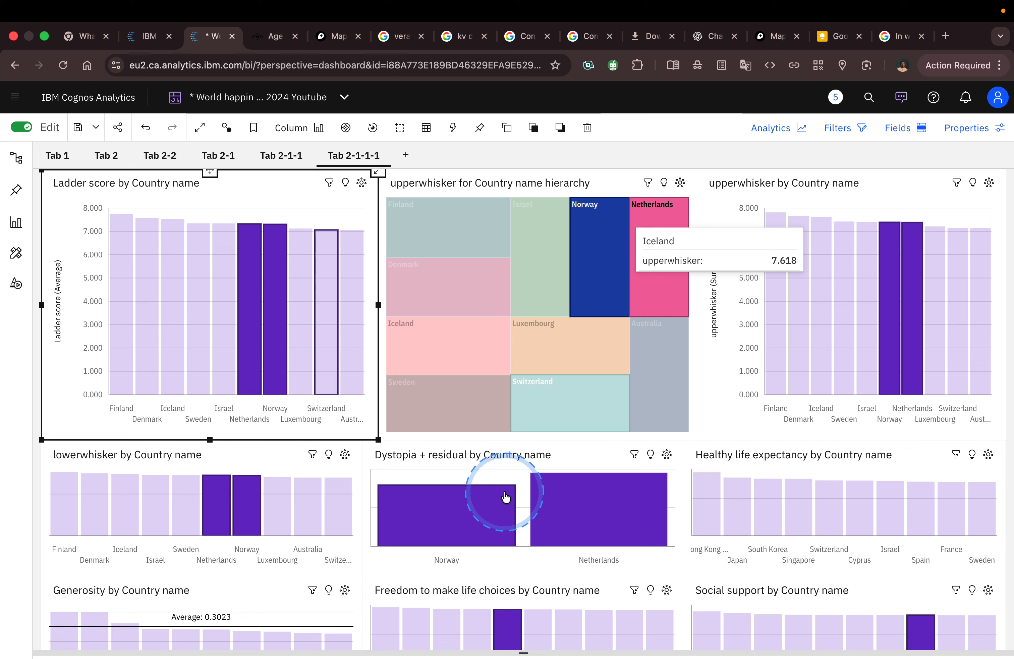
# Clear the Netherlands and Norway highlight from all linked charts and select the Ladder score by Country name chart
pyautogui.moveTo(506, 497)
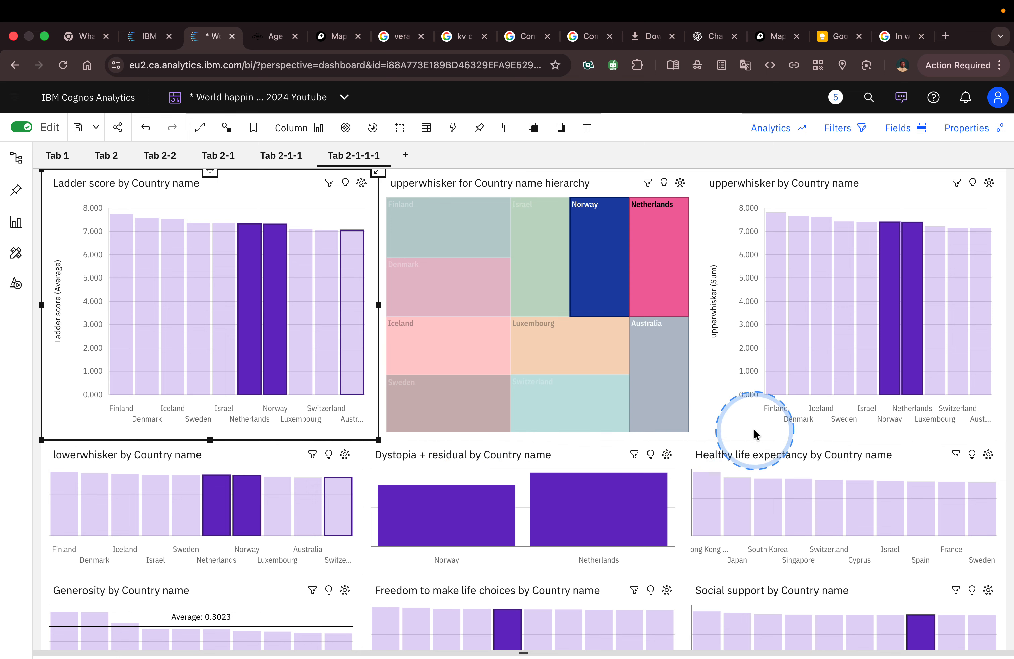
pyautogui.click(739, 428)
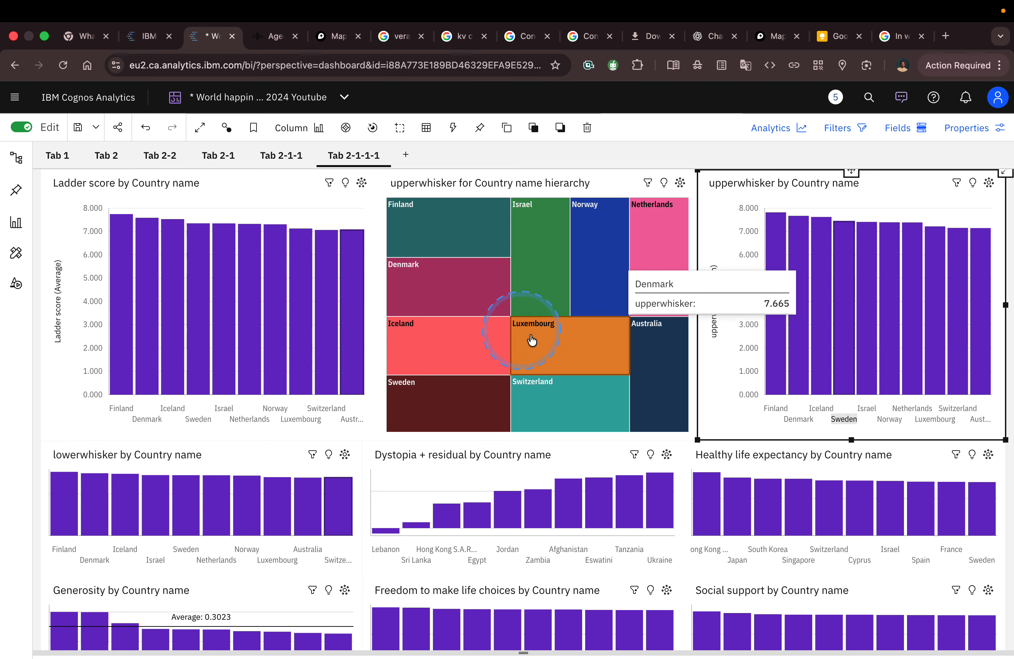
pyautogui.click(321, 212)
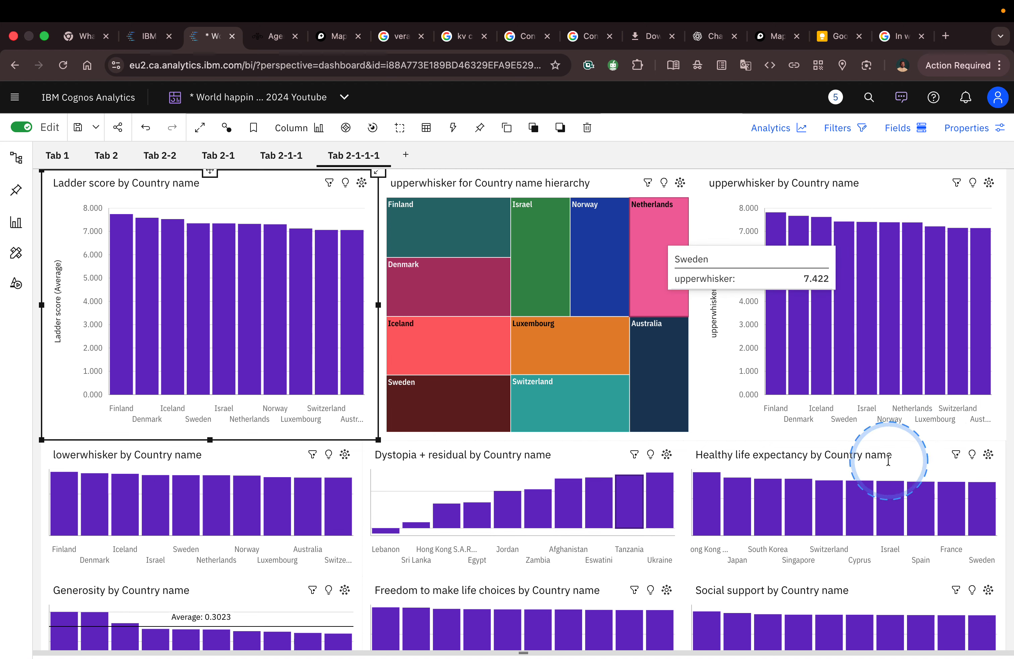
# Maximize the Healthy life expectancy by Country name chart and add the Explained by: Log GDP per capita measure to it
pyautogui.click(913, 465)
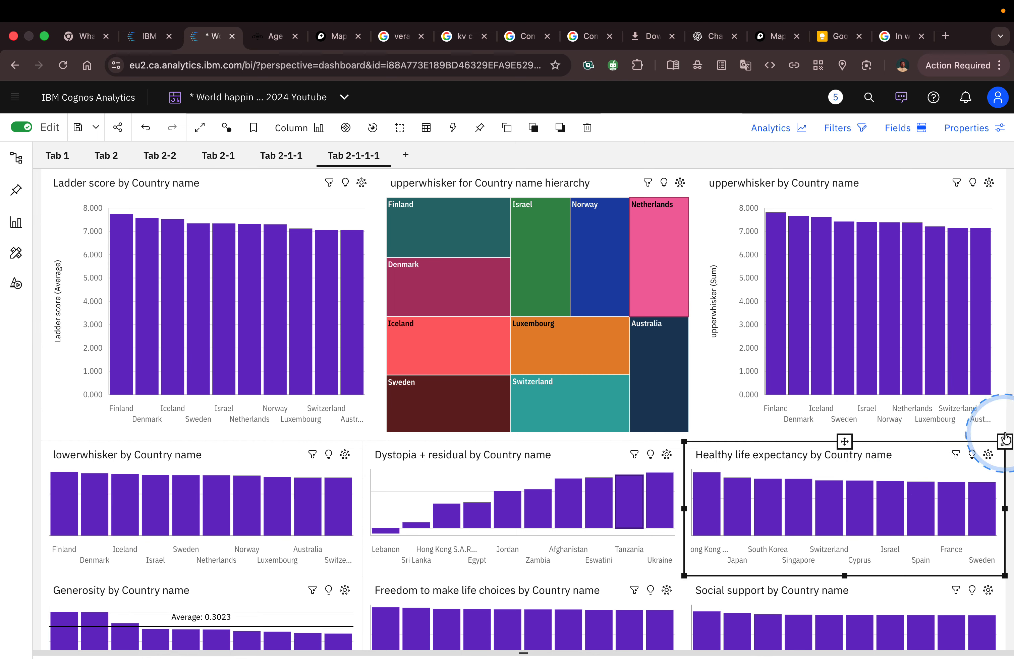
pyautogui.click(1006, 442)
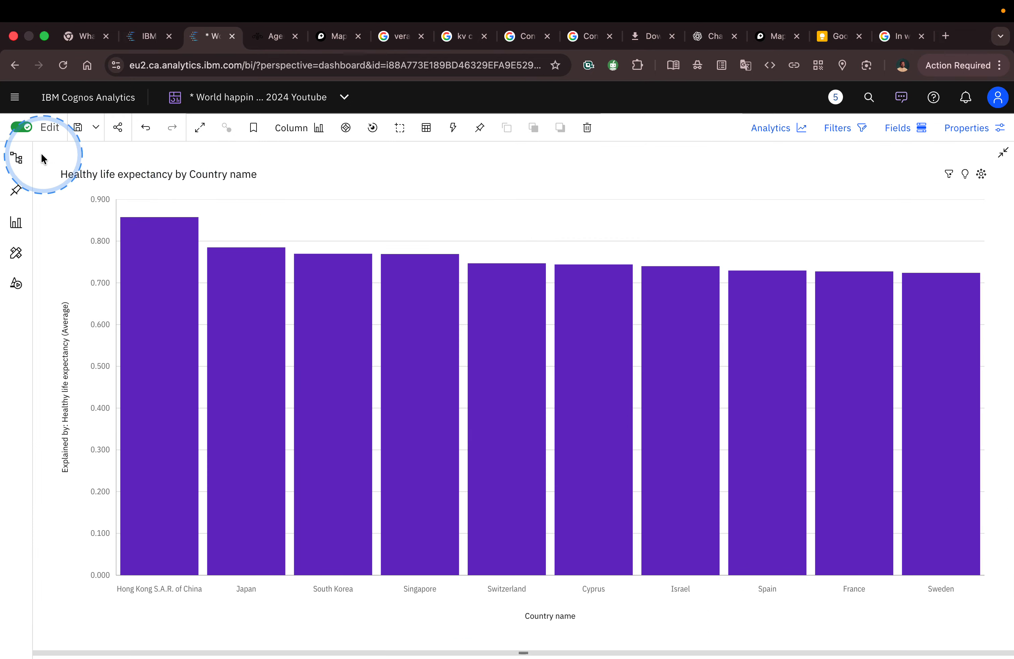
pyautogui.click(16, 158)
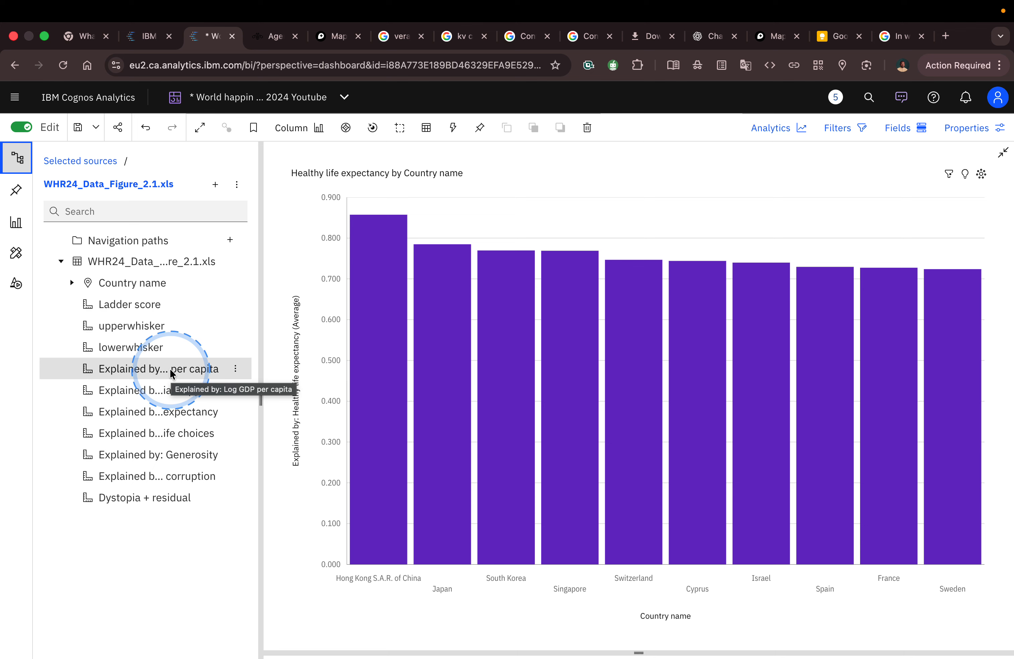
pyautogui.moveTo(171, 373); pyautogui.dragTo(311, 320)
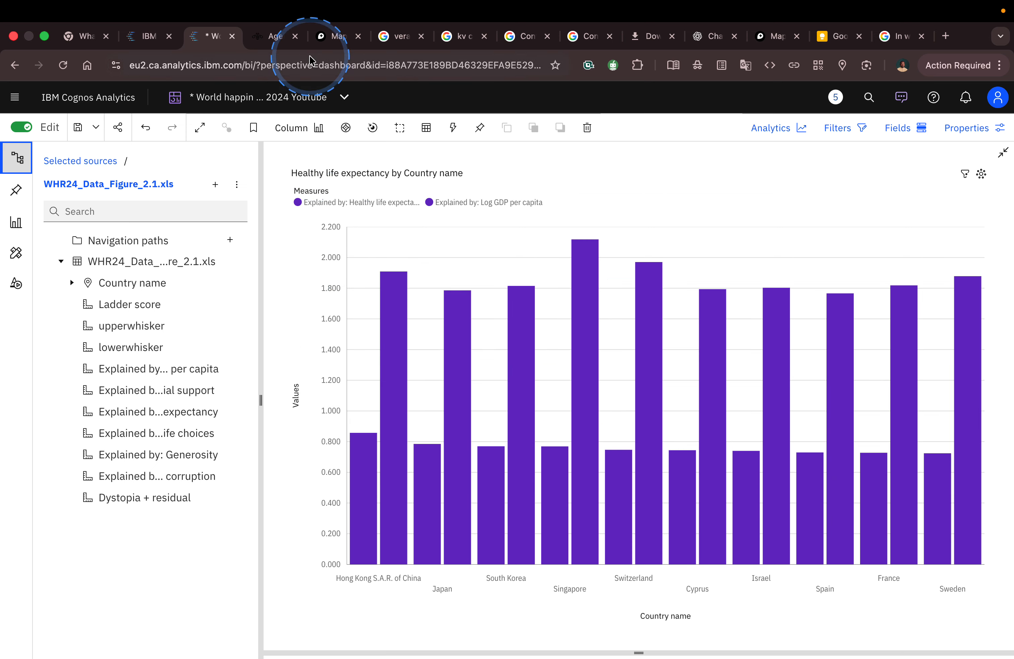
# Change the Healthy life expectancy chart to a Line and column visualization and restore it to its place in the dashboard
pyautogui.click(319, 128)
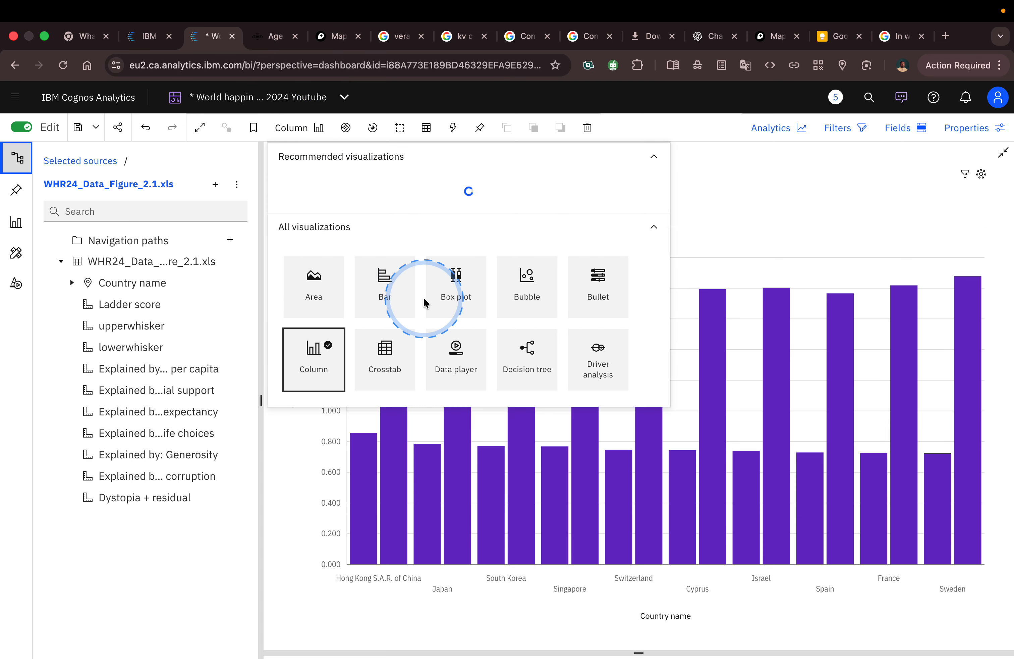
pyautogui.scroll(-1, 465, 433)
pyautogui.scroll(-3, 465, 433)
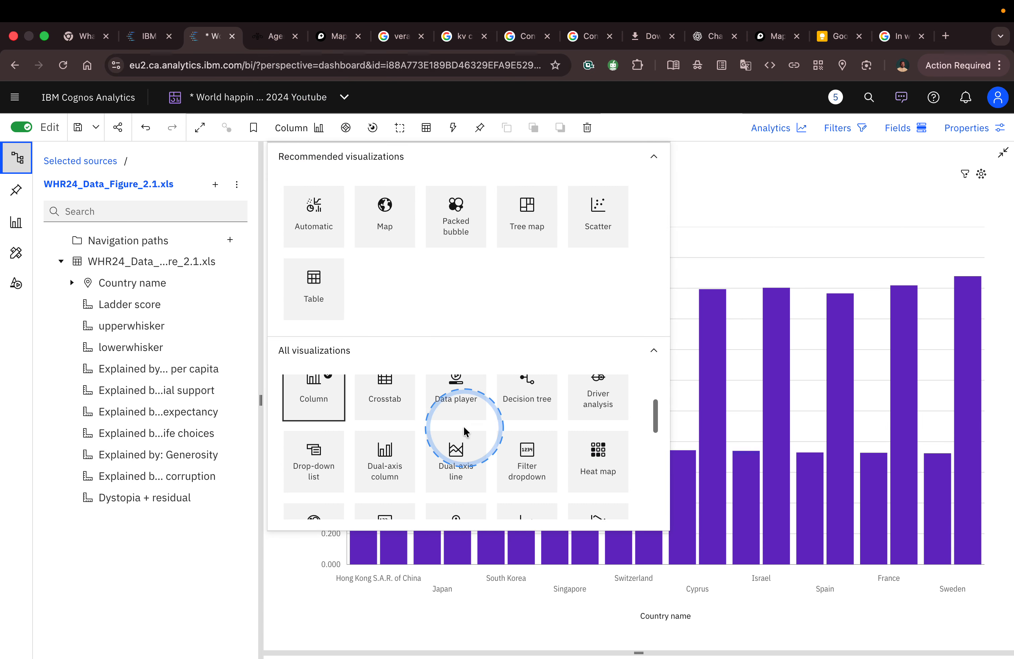
pyautogui.scroll(-10, 466, 440)
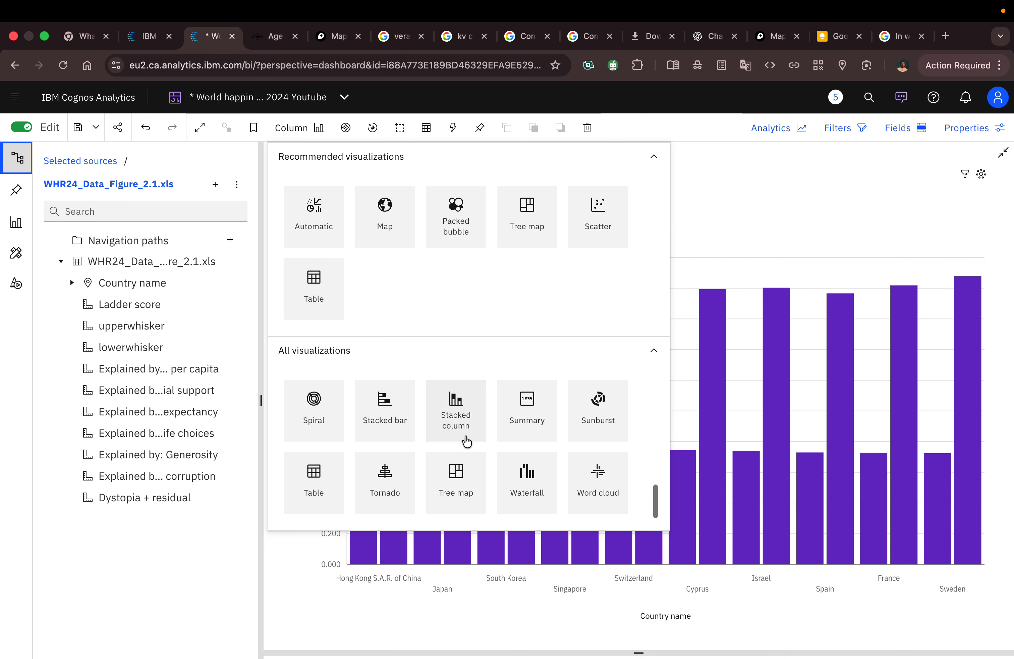
pyautogui.scroll(5, 466, 441)
pyautogui.scroll(8, 466, 441)
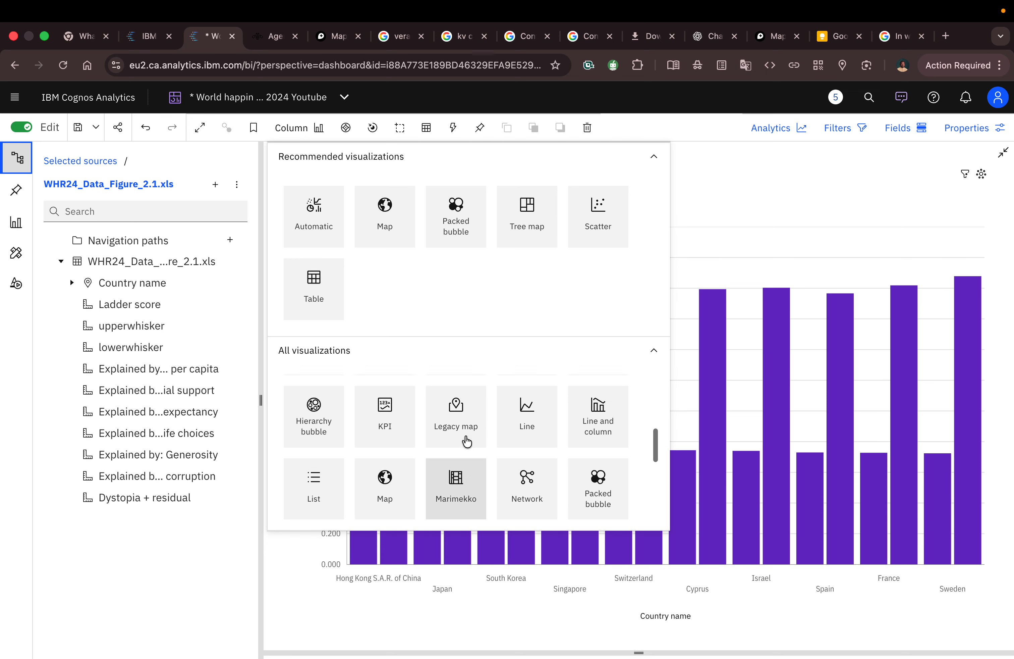
pyautogui.scroll(3, 466, 441)
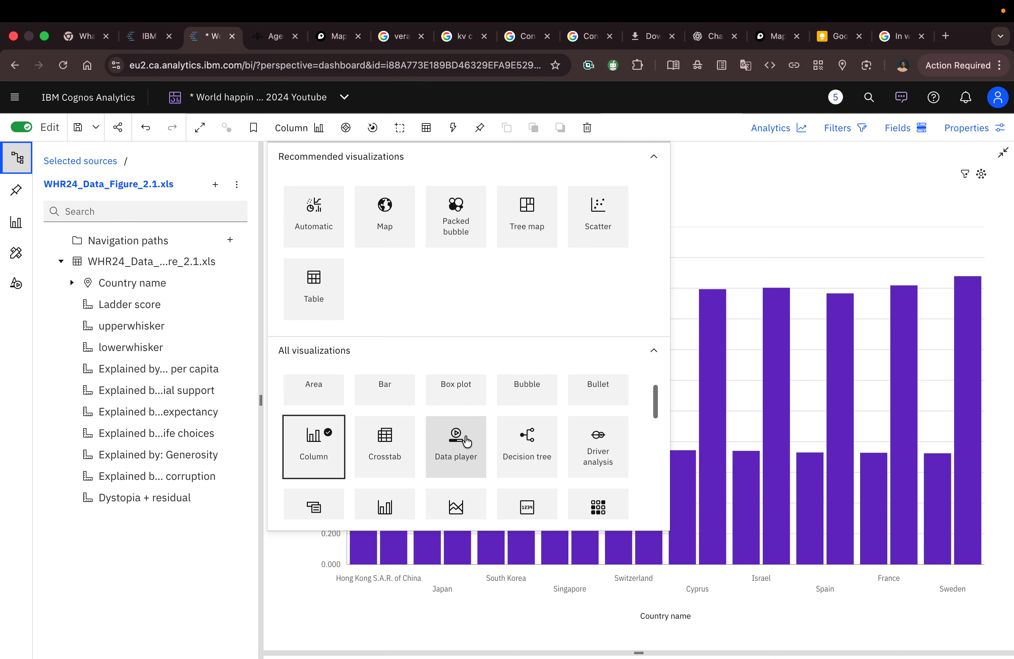
pyautogui.click(470, 435)
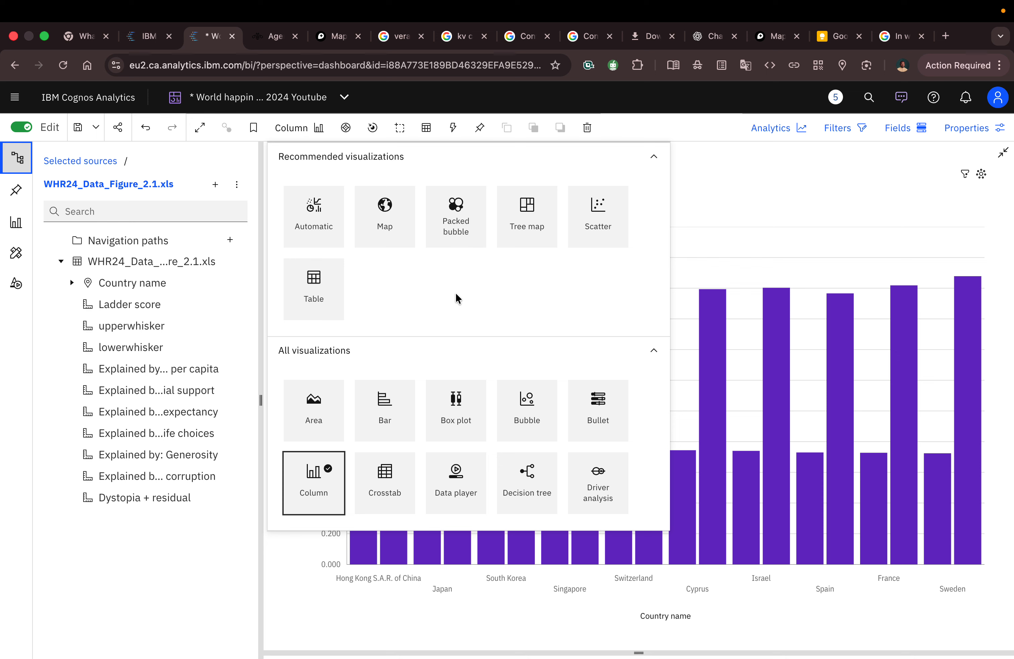
pyautogui.scroll(-5, 471, 445)
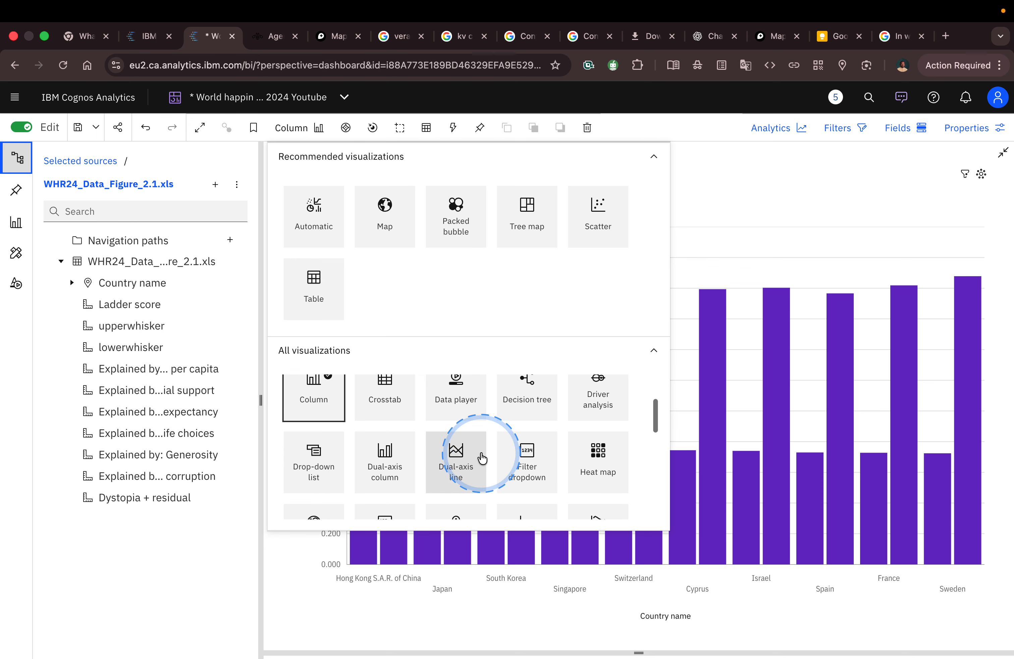
pyautogui.scroll(-3, 482, 458)
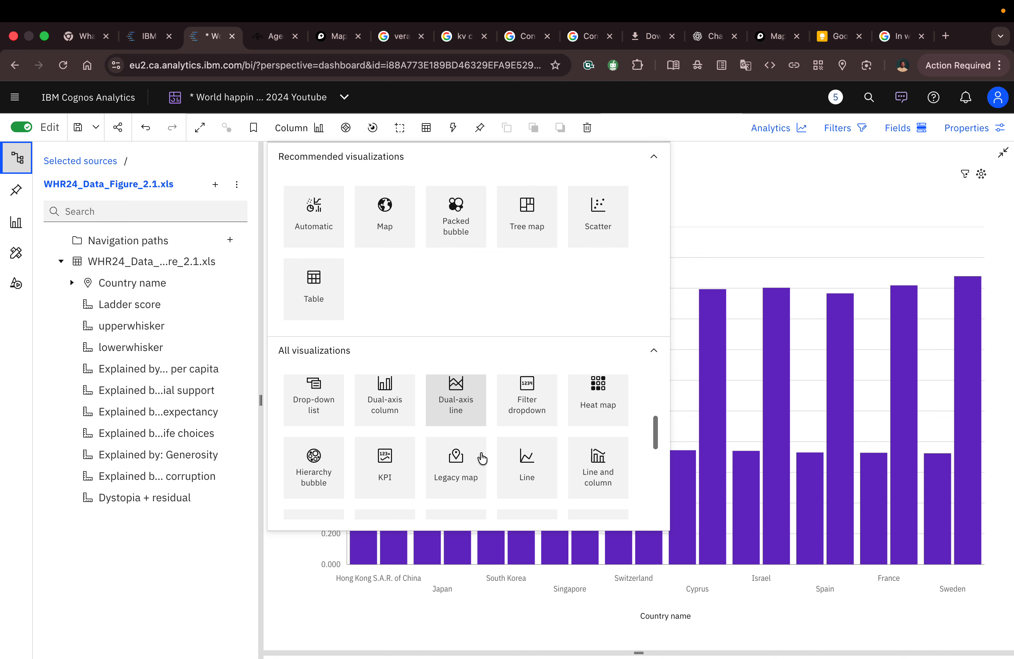
pyautogui.click(602, 456)
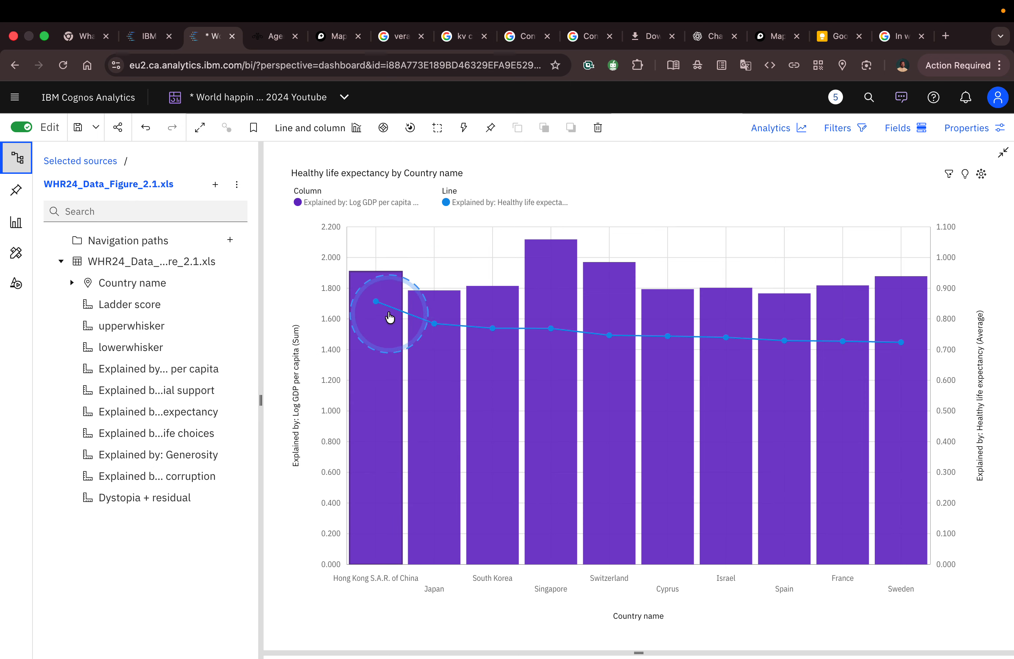
pyautogui.click(1002, 152)
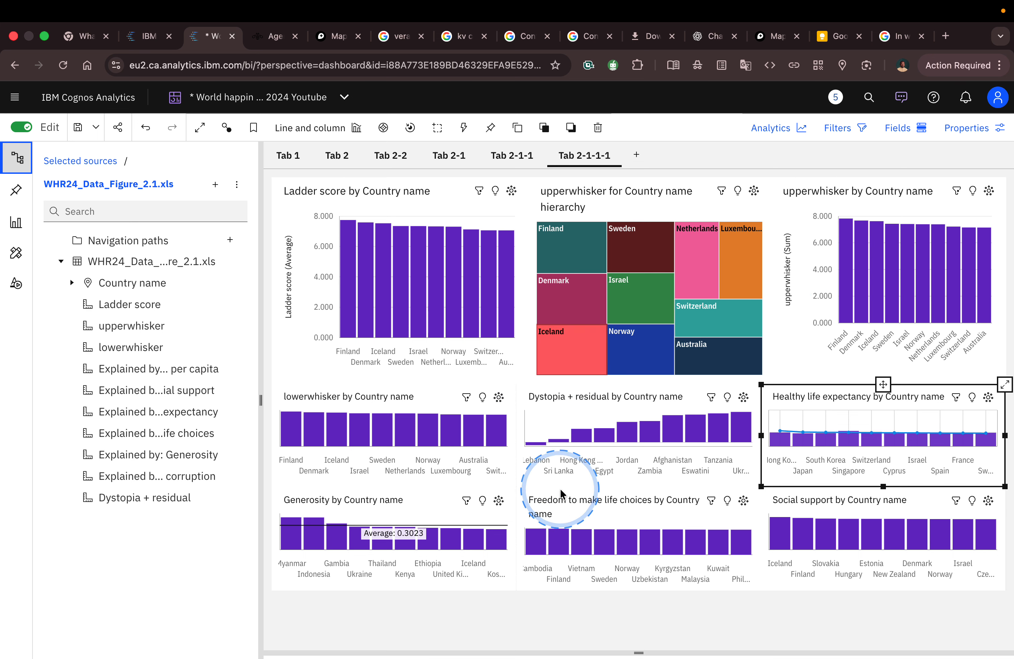
# Maximize the Freedom to make life choices by Country name chart and add the Explained by: Social support measure to it
pyautogui.click(600, 503)
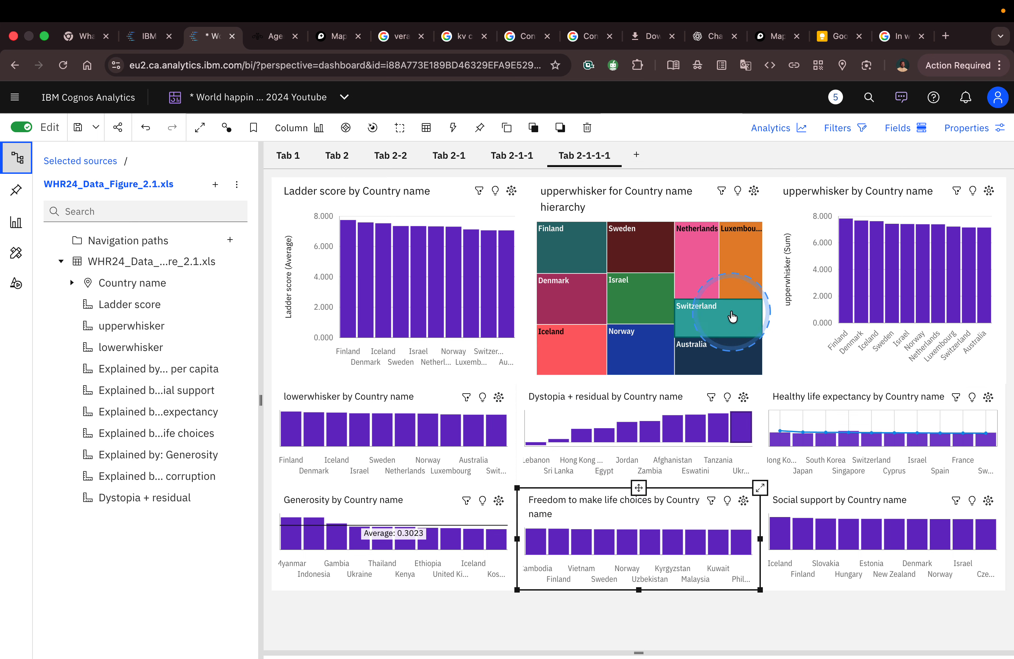
pyautogui.click(760, 488)
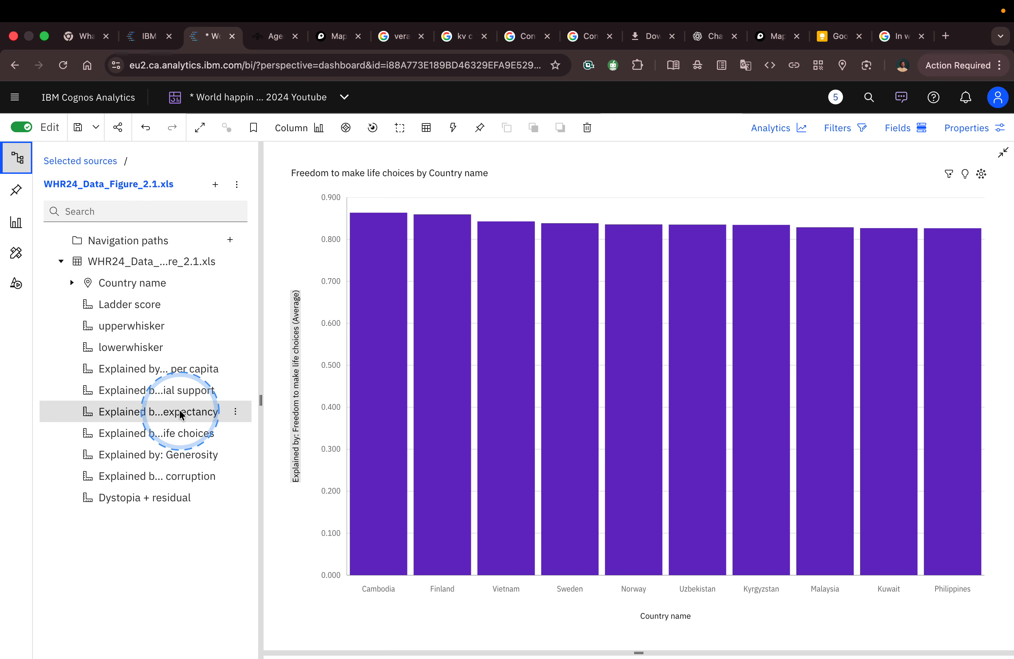
pyautogui.moveTo(176, 391); pyautogui.dragTo(317, 328)
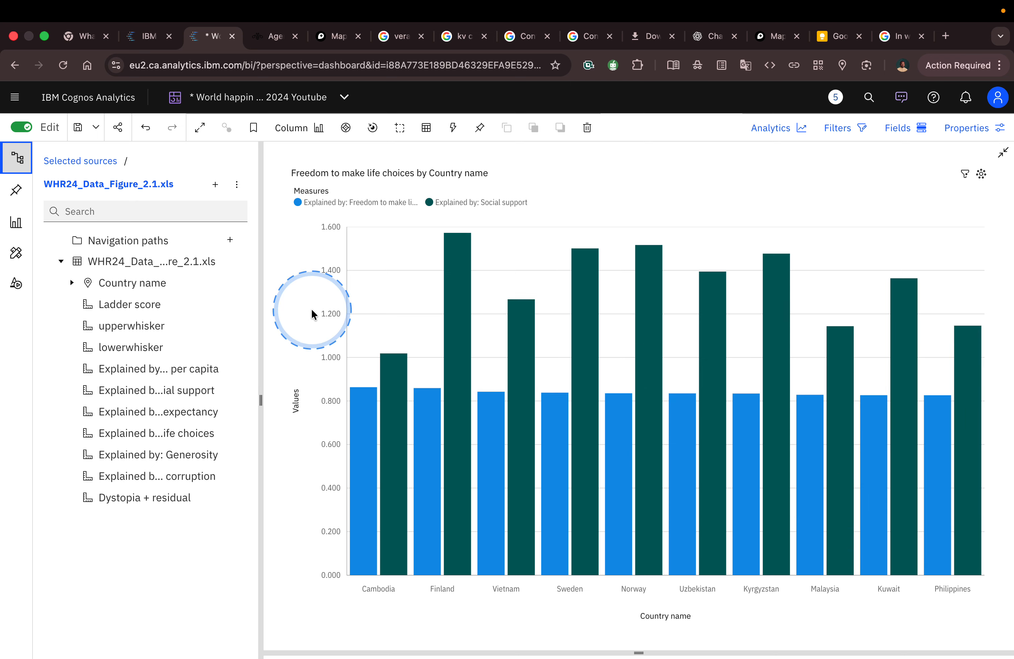
# Change the Freedom to make life choices chart to a Line and column visualization
pyautogui.click(295, 127)
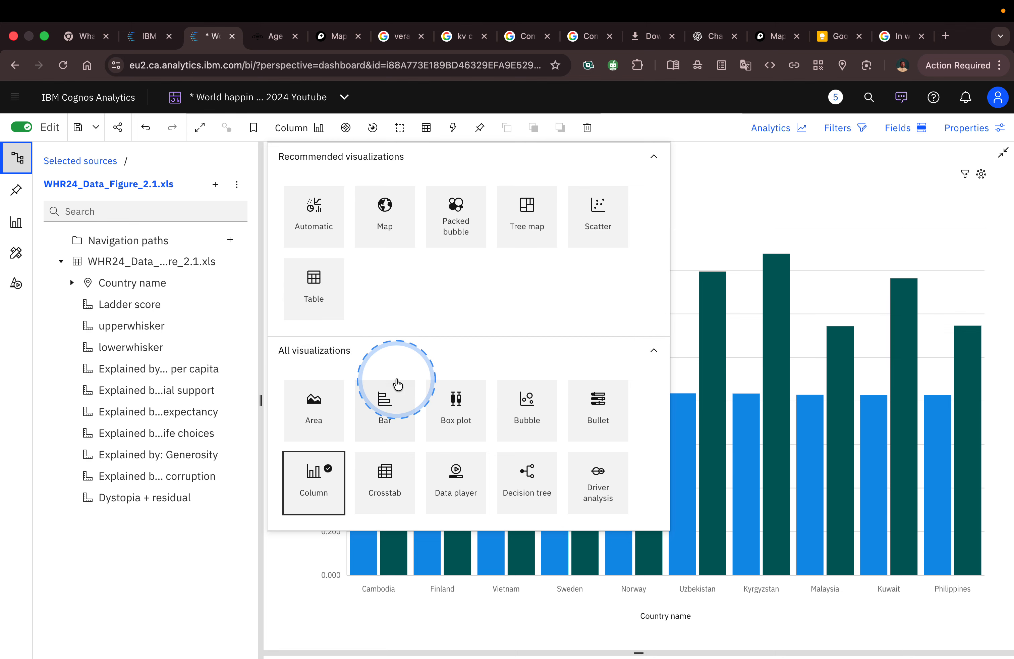
pyautogui.scroll(-3, 508, 432)
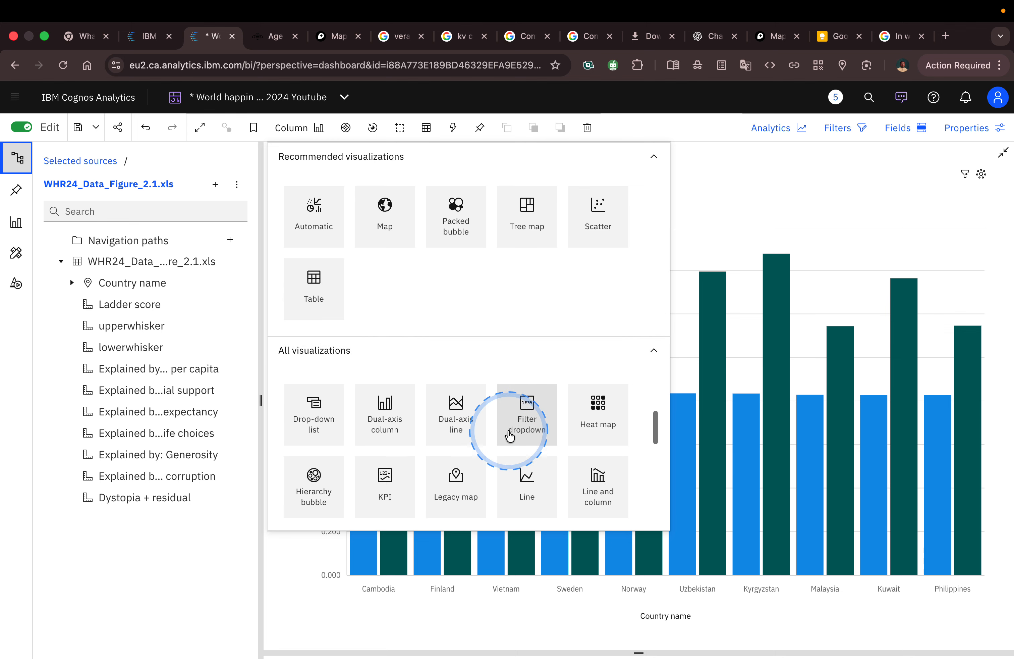
pyautogui.scroll(-2, 510, 436)
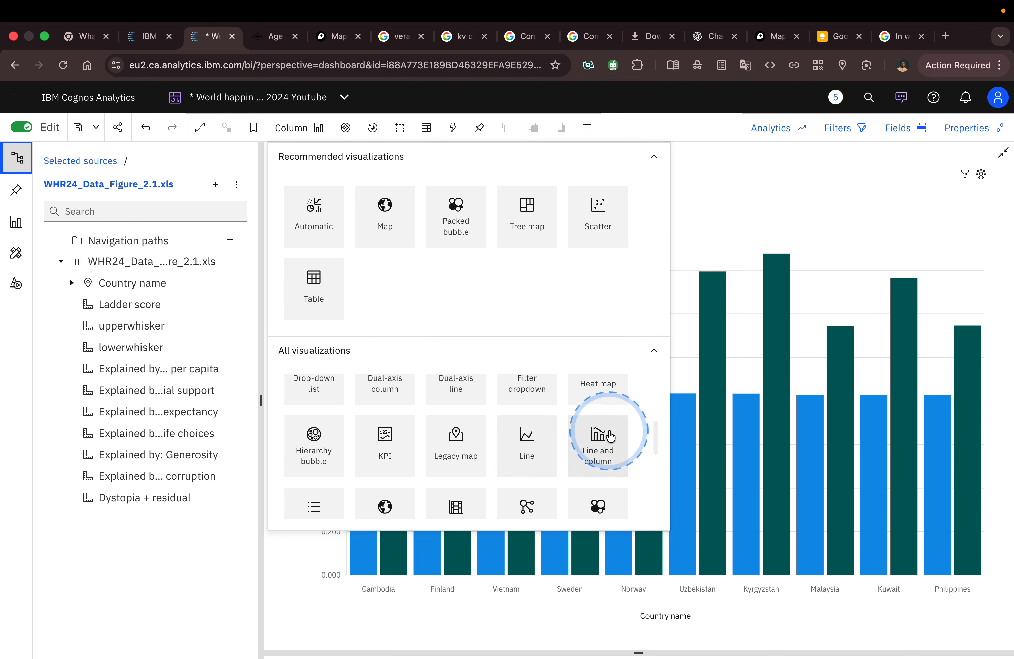
pyautogui.click(609, 435)
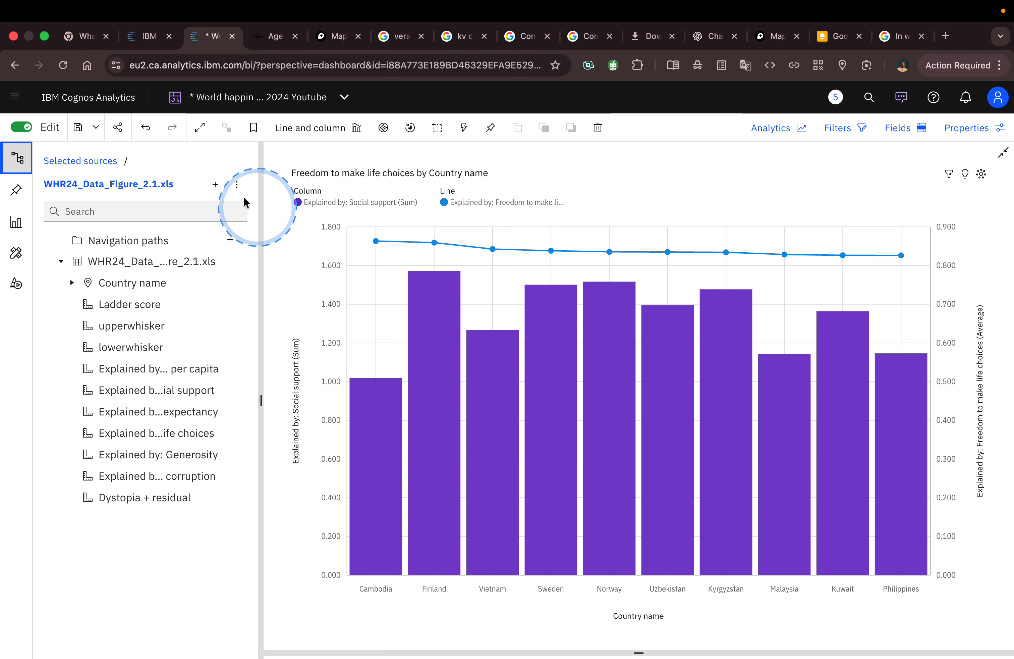
# Save the dashboard and dismiss the out-of-canvas widgets notice
pyautogui.click(76, 134)
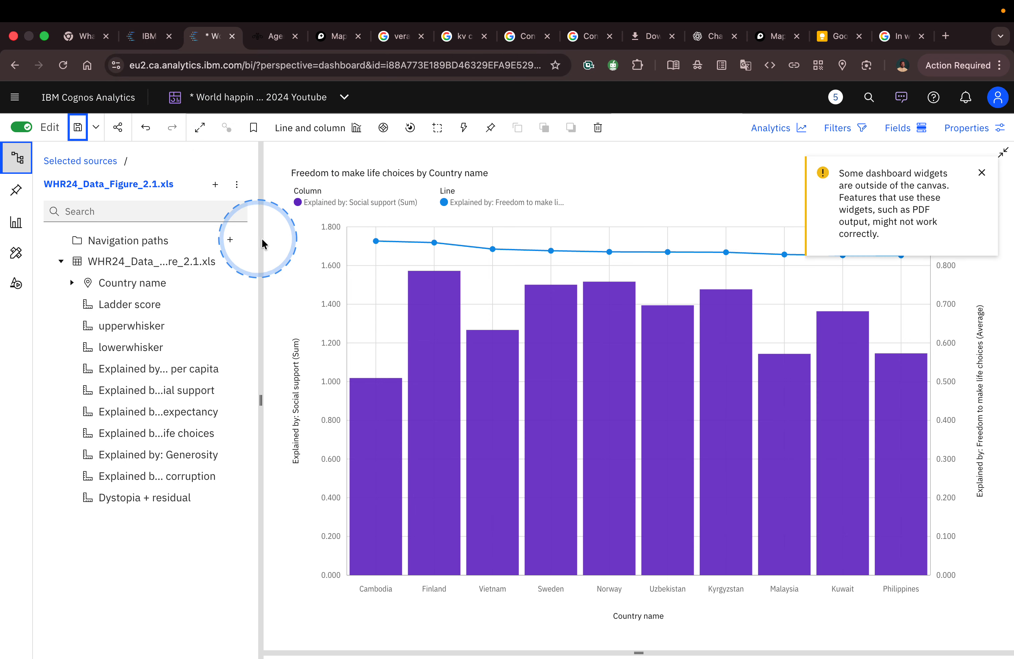
pyautogui.click(981, 172)
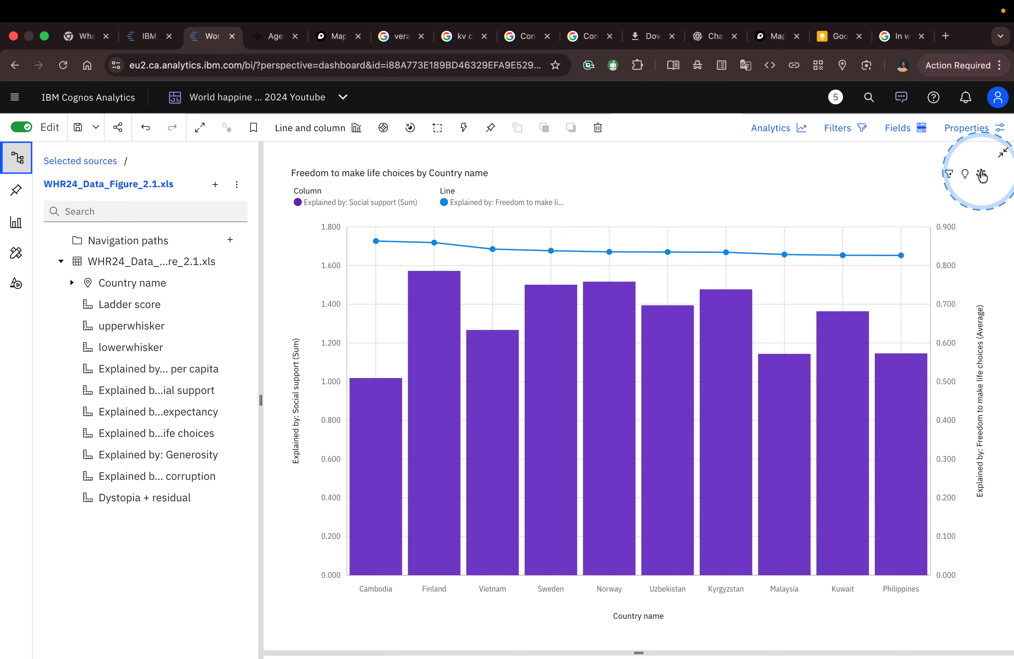